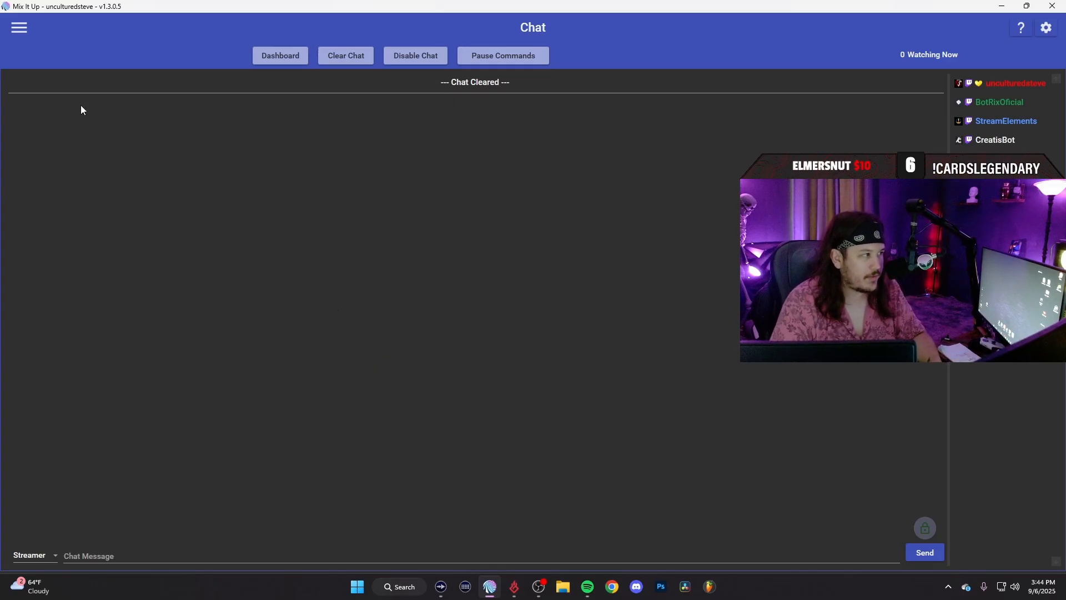
- Open the TOKENS inventory from the Currency/Rank/Inventory section and maximize its editor
left_click(21, 27)
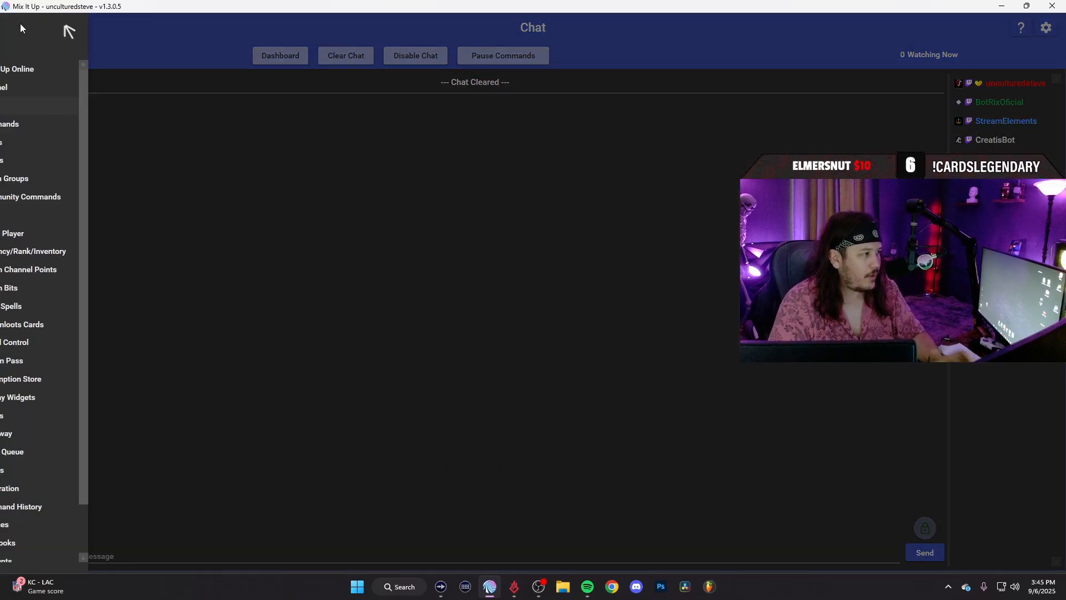
left_click(48, 251)
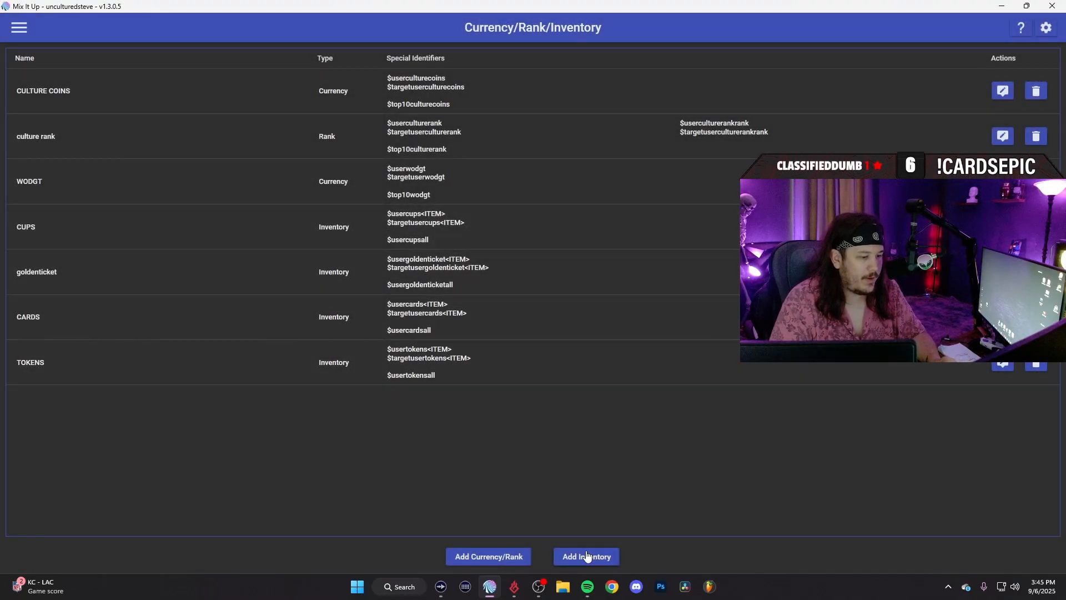
left_click(995, 365)
left_click_drag(484, 127, 278, 85)
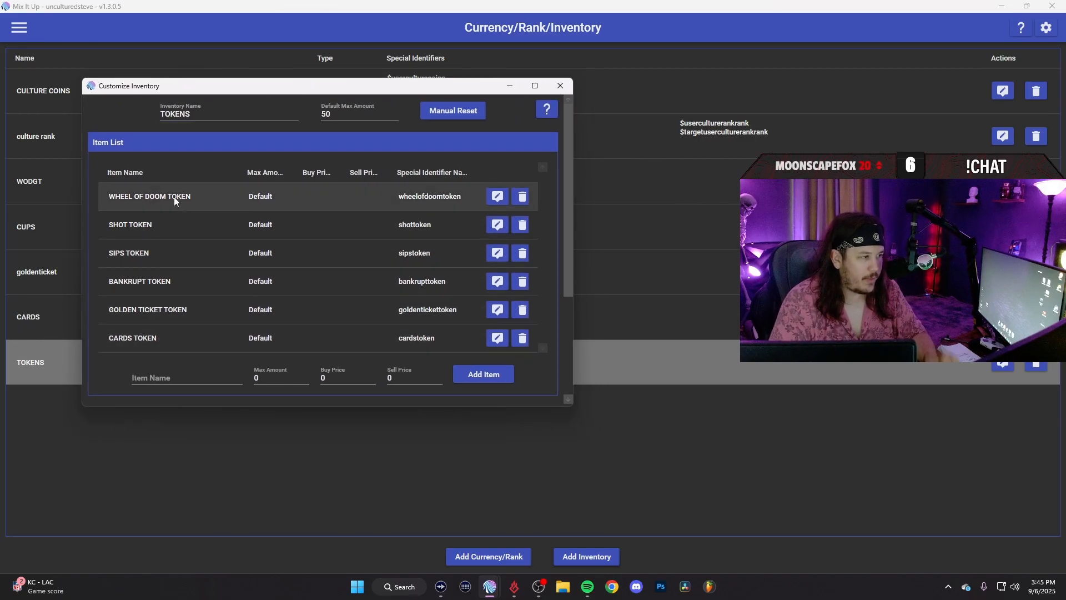
double_click(271, 89)
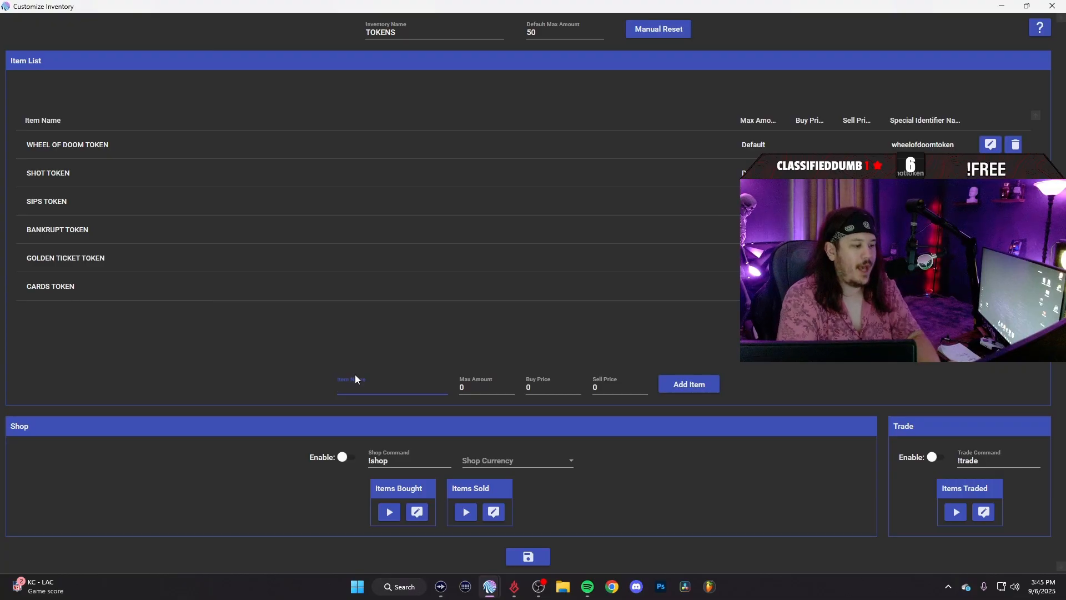
- Enter abc as a new item name in the TOKENS inventory and close the editor without adding or saving the item
type("abc")
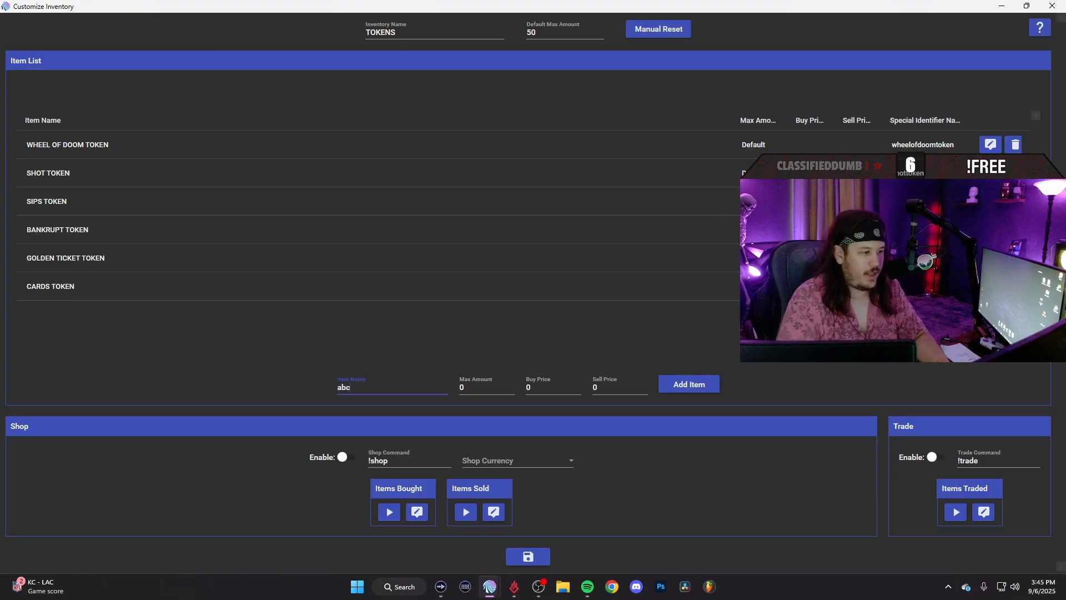
left_click(265, 375)
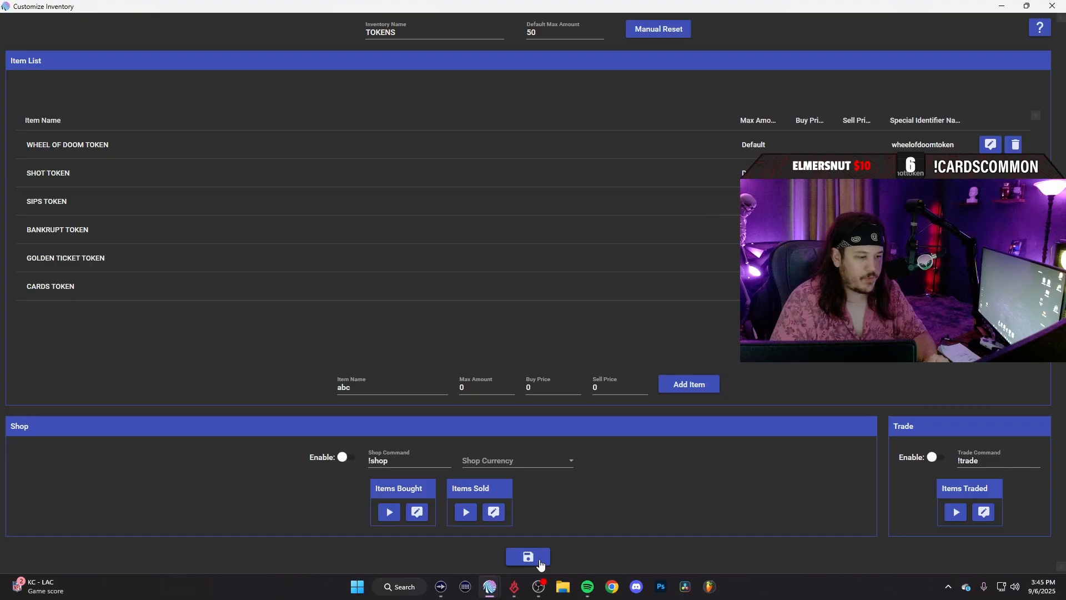
left_click(1053, 6)
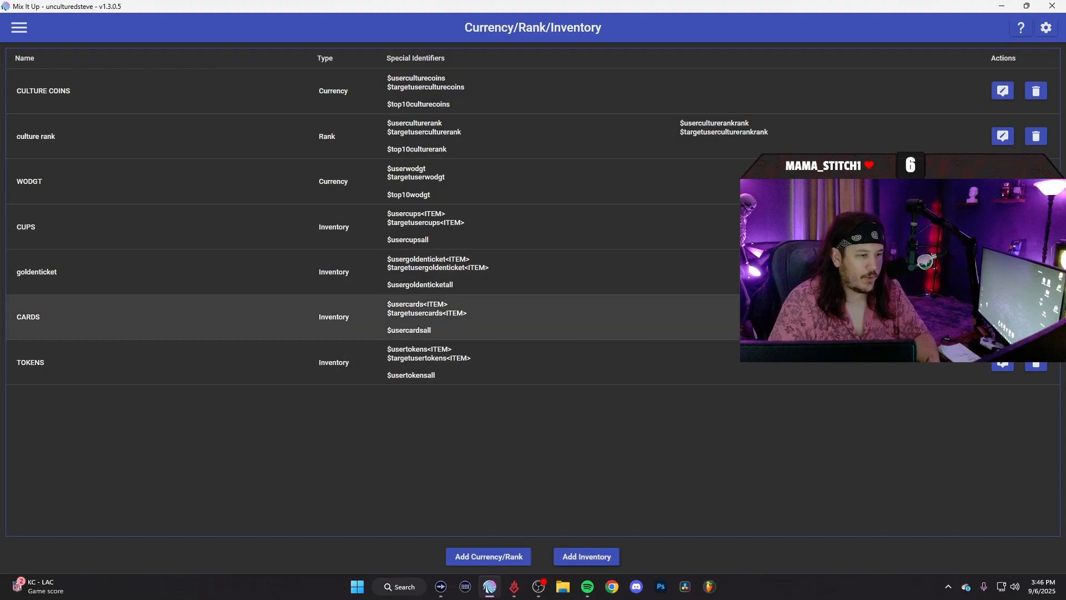
- Open the CARDS inventory in a maximized editor, review its item list, and close it
left_click(1003, 317)
left_click_drag(493, 127, 355, 0)
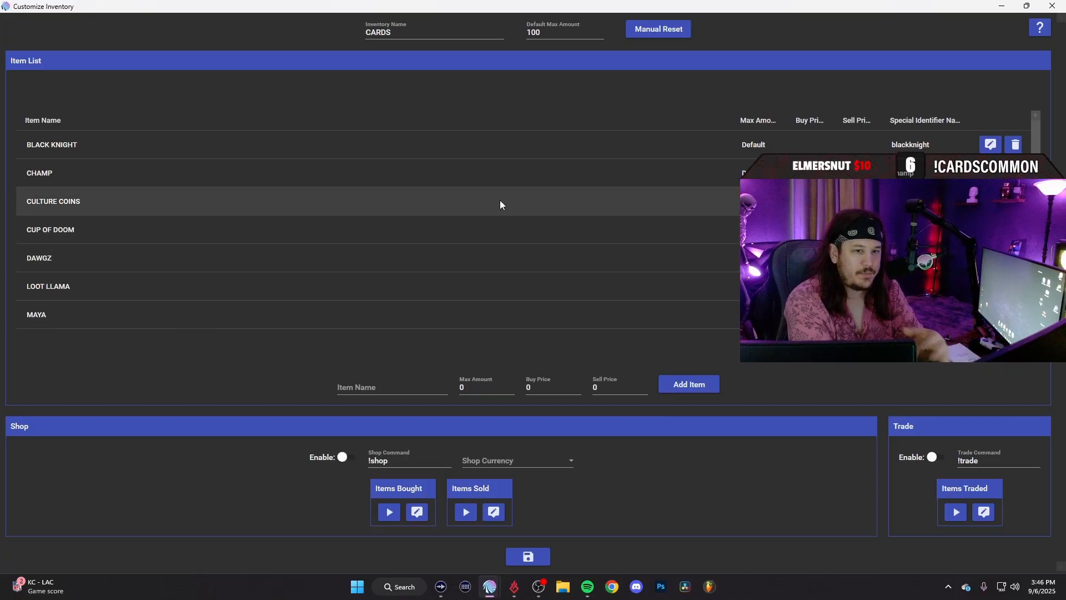
mouse_move(1037, 131)
left_mouse_down()
mouse_move(1036, 259)
mouse_move(1038, 115)
left_mouse_up()
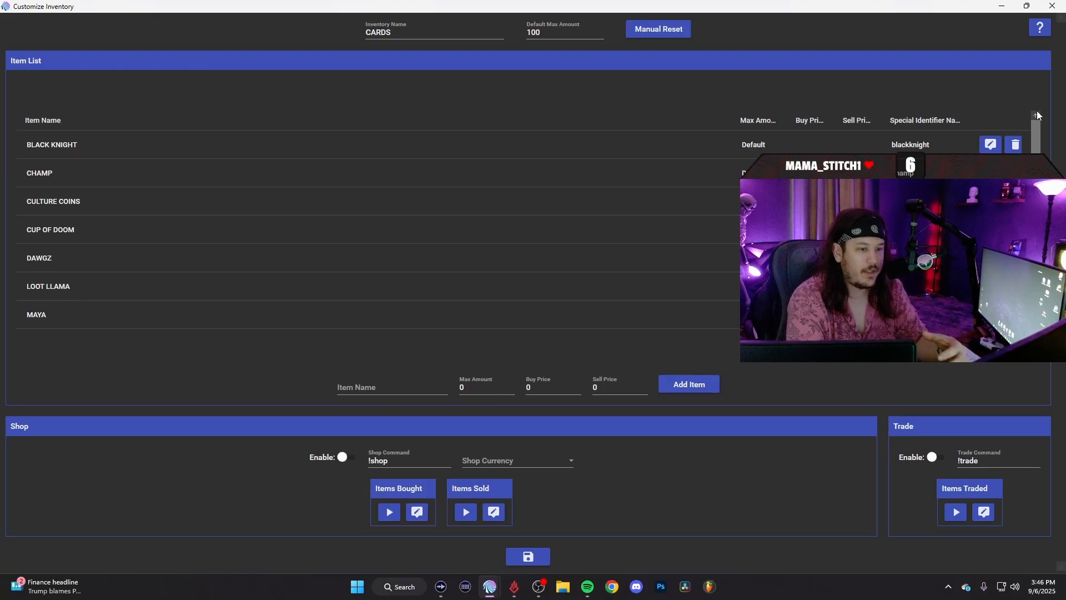
mouse_move(1037, 126)
left_mouse_down()
mouse_move(1036, 236)
mouse_move(1042, 127)
left_mouse_up()
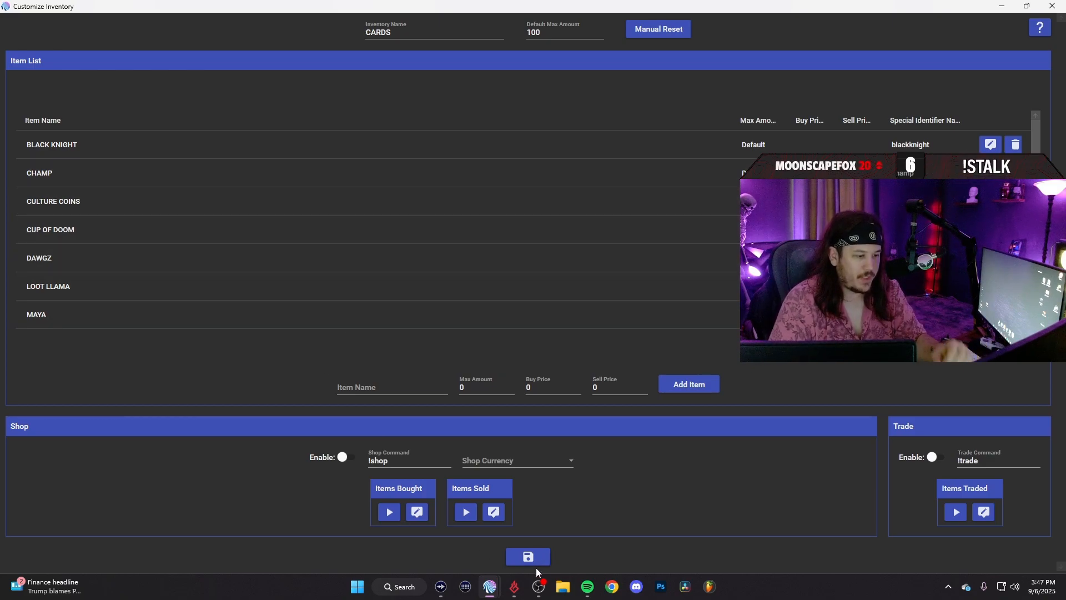
left_click(1053, 5)
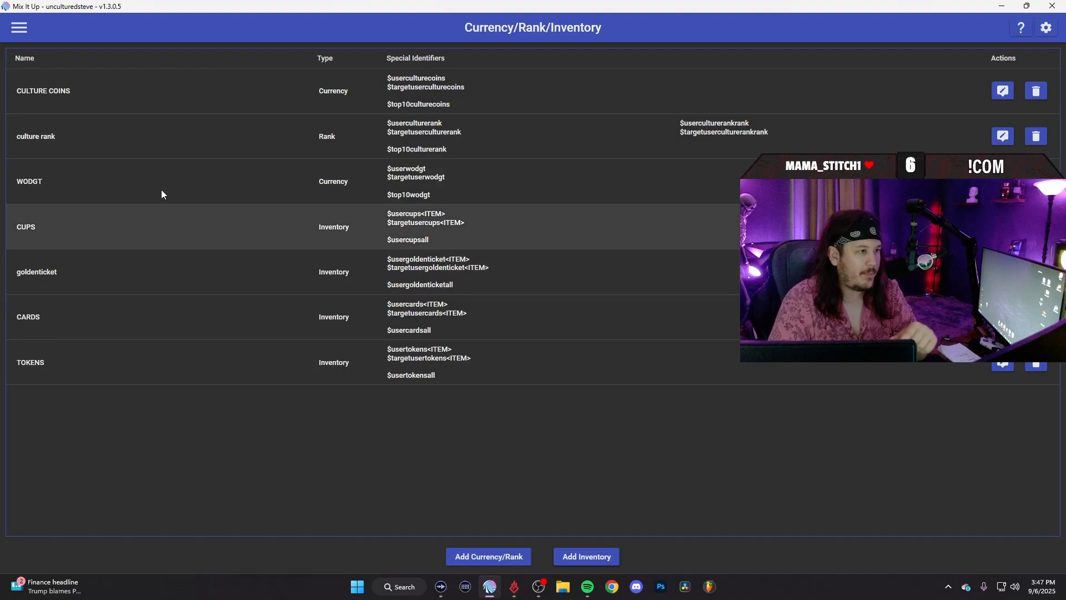
- Open the CARDS command from the Action Groups section for editing and maximize the command editor
left_click(22, 30)
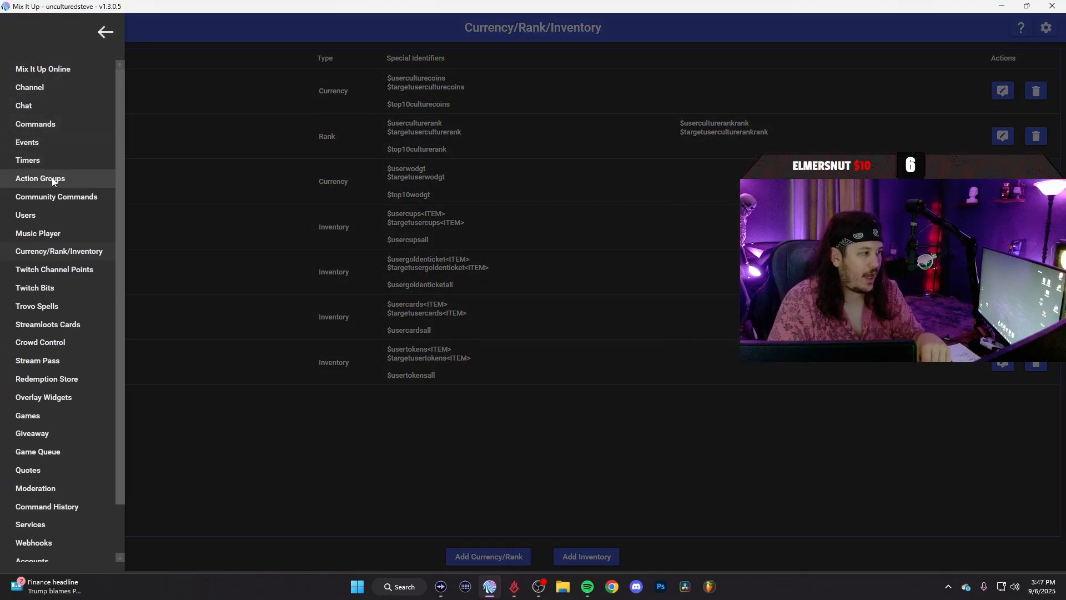
left_click(52, 178)
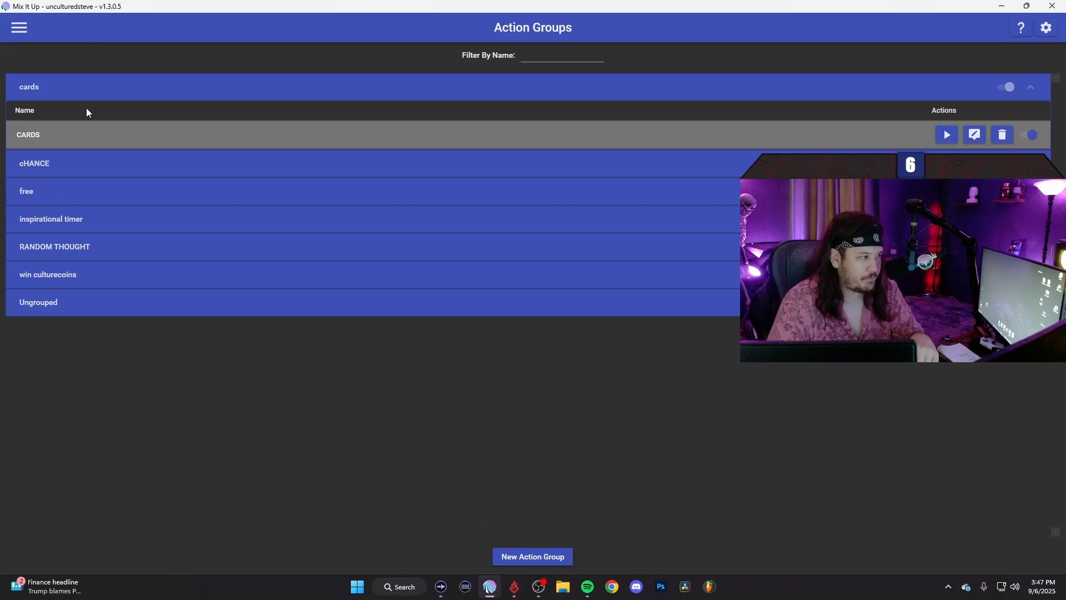
left_click(976, 134)
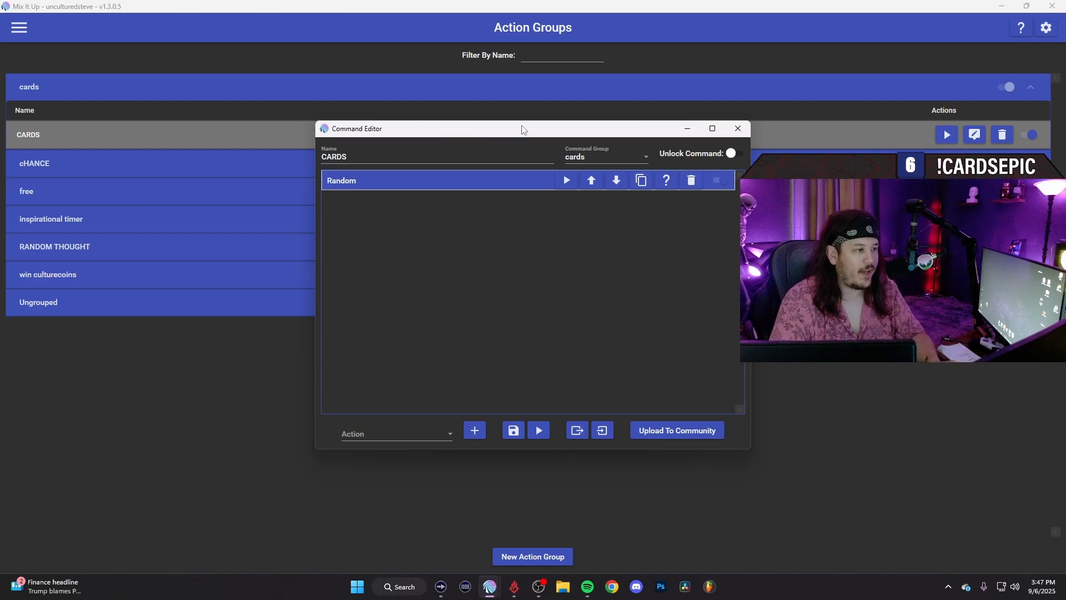
left_click_drag(383, 127, 176, 8)
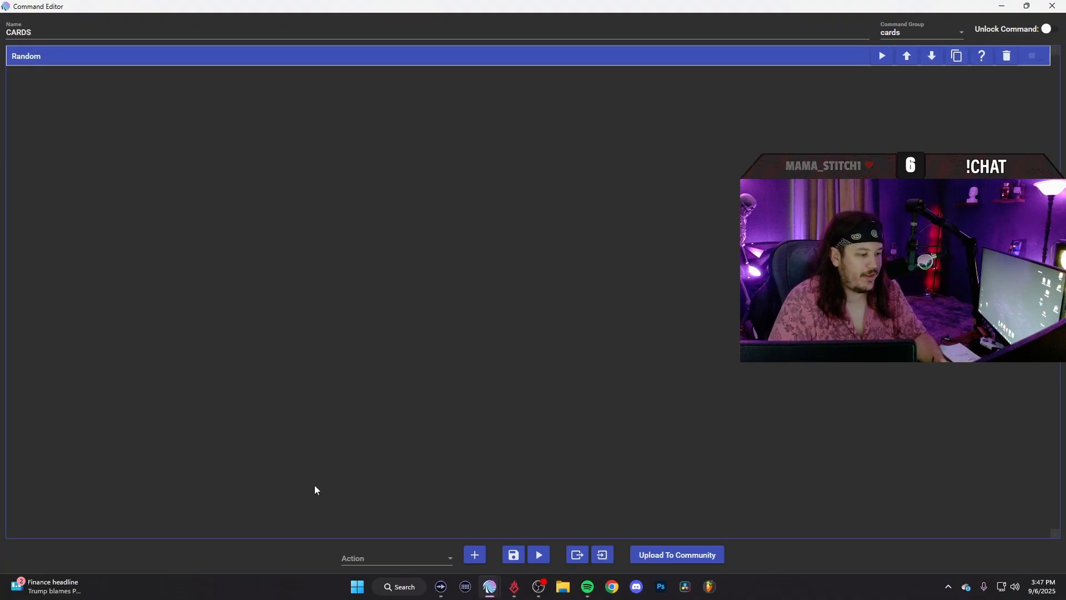
- Choose Random as the action type for a new top-level action in the CARDS command
left_click(371, 558)
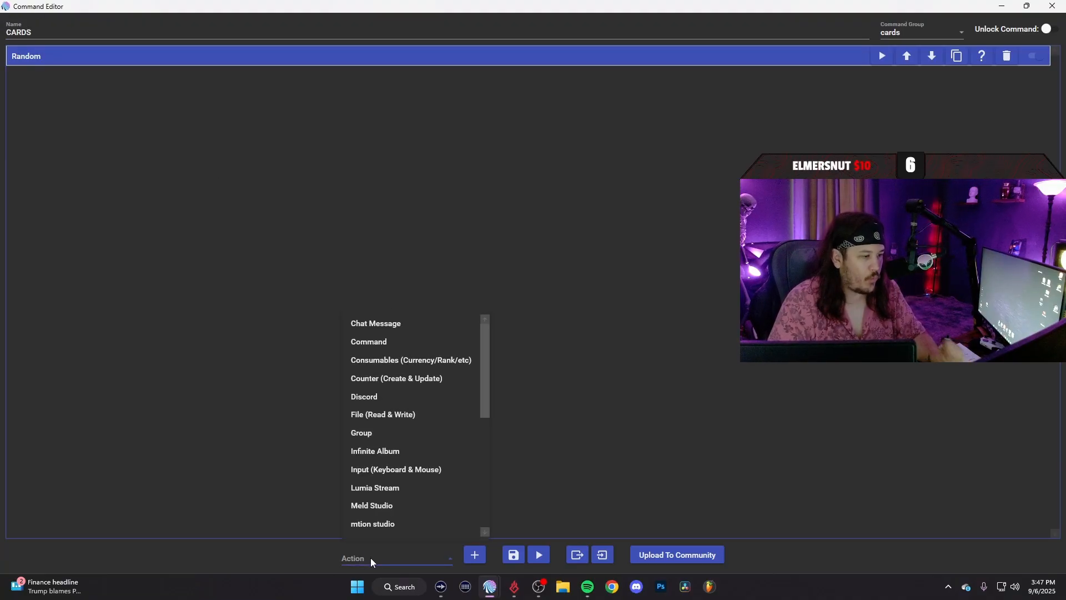
scroll(411, 430, "down", 4)
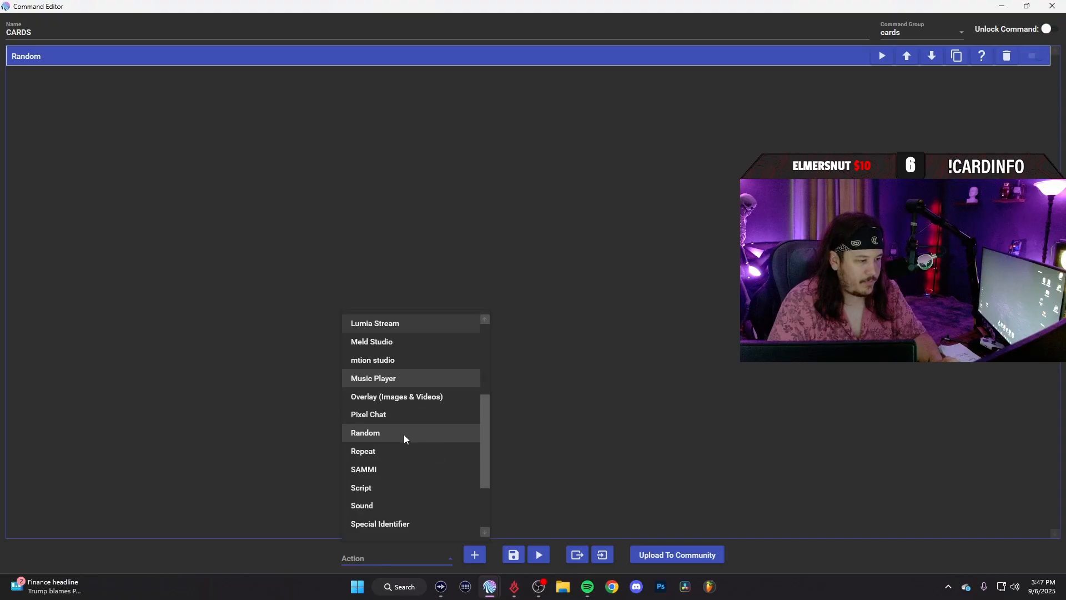
left_click(388, 380)
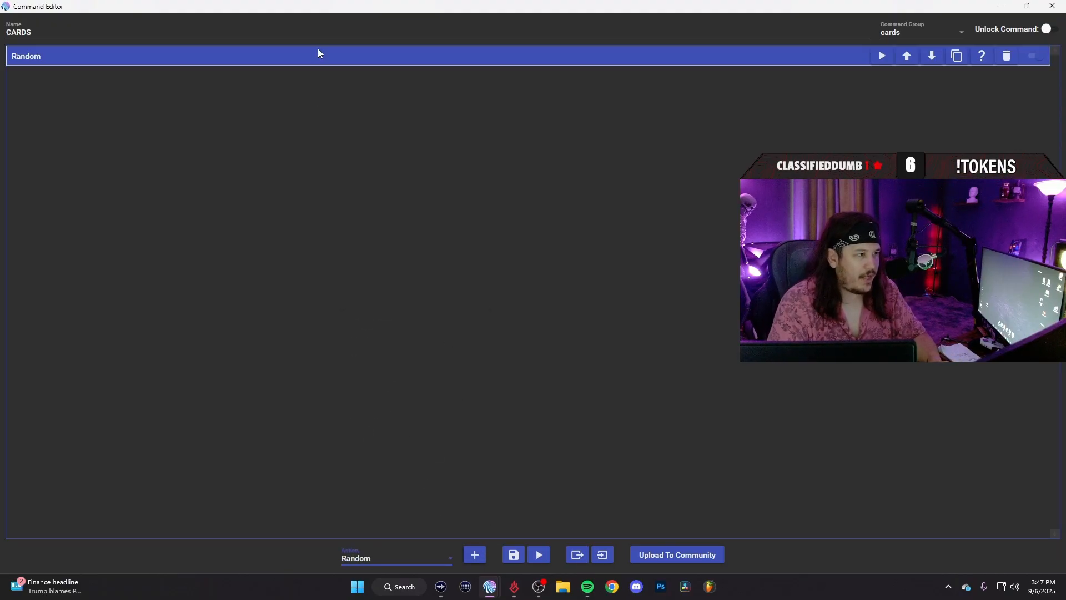
- Expand the existing Random action, review its amount and groups, and choose Group as its nested action type
left_click(320, 66)
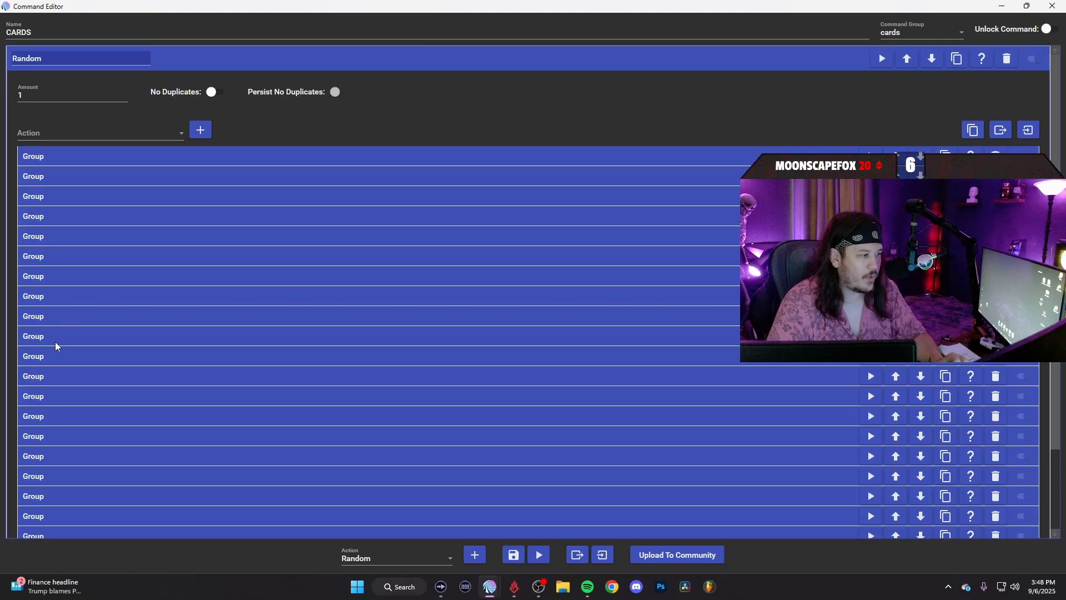
double_click(28, 96)
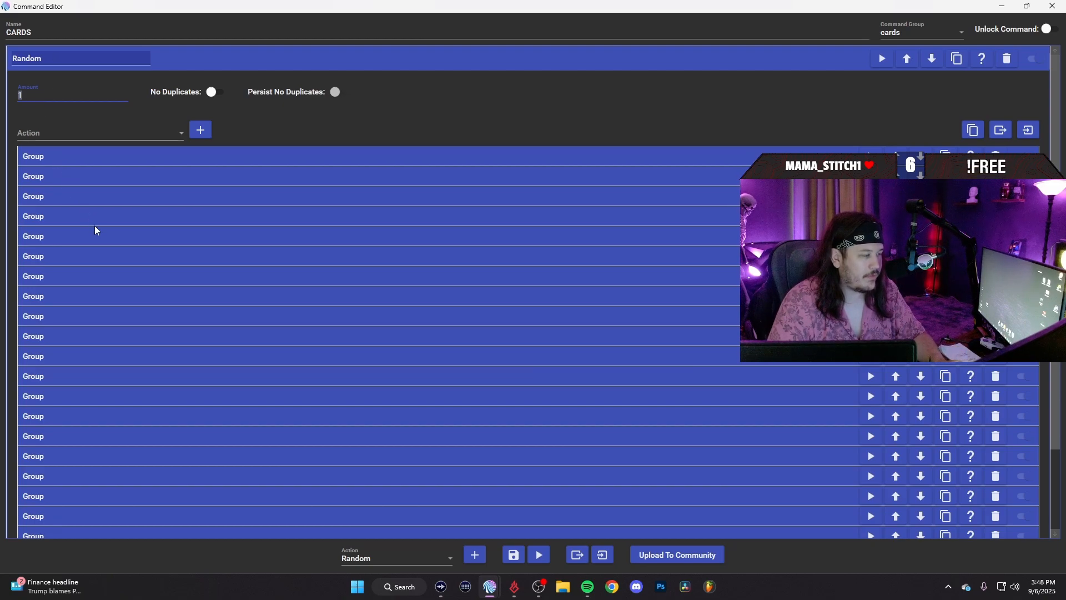
scroll(103, 276, "down", 3)
scroll(104, 275, "up", 3)
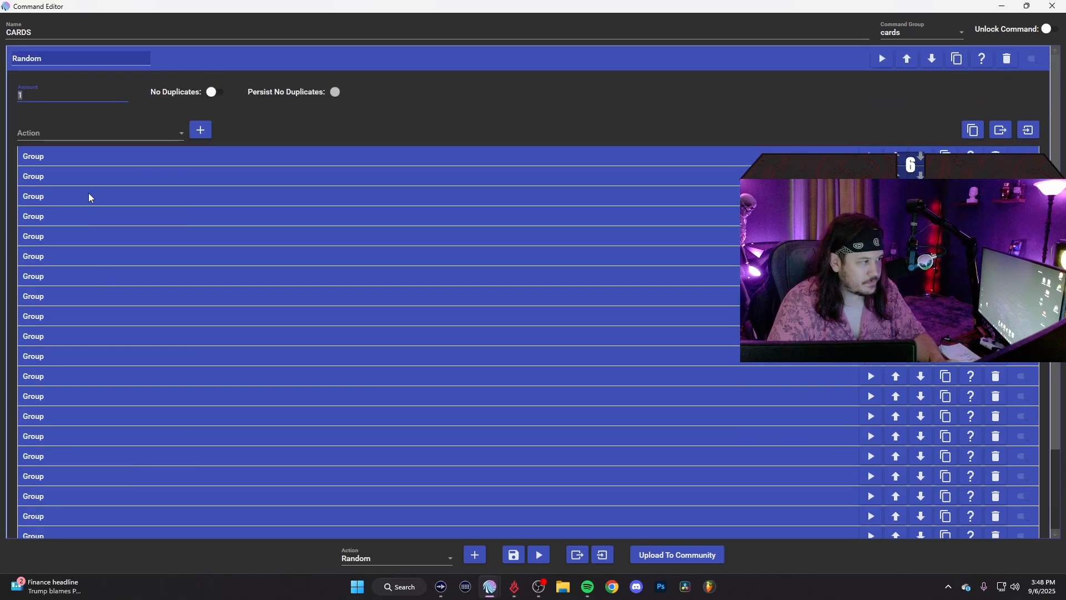
left_click(43, 131)
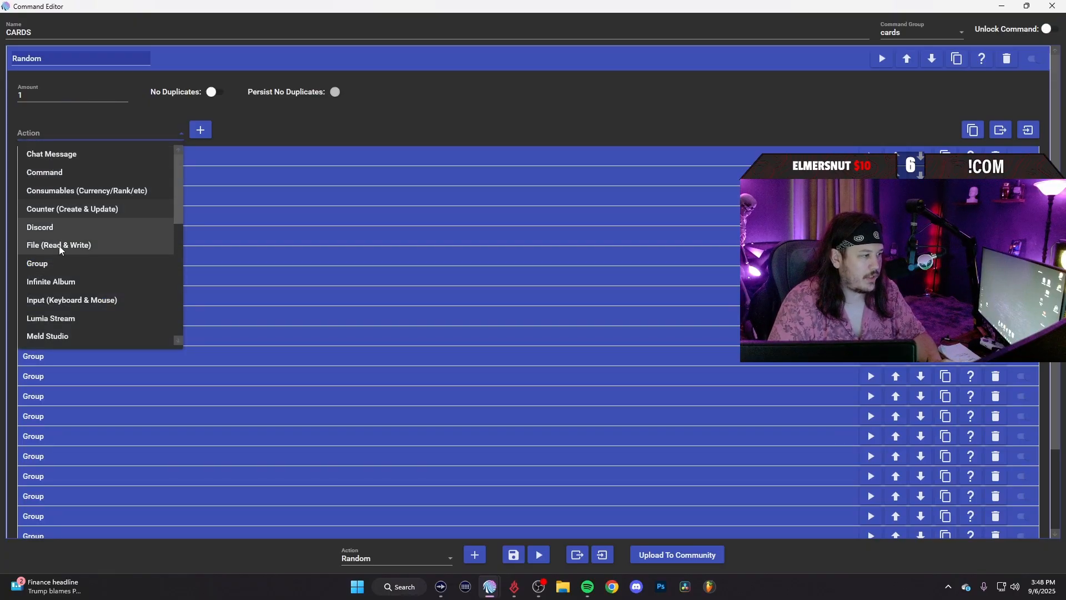
left_click(52, 266)
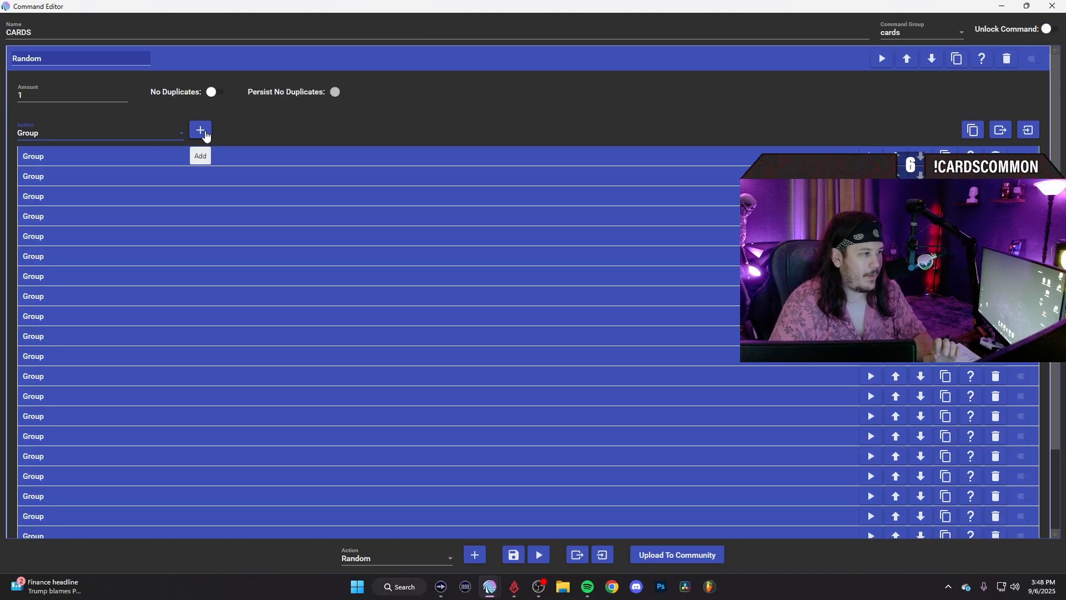
- Expand the first group and its Chat Message action to examine the card announcement text
left_click(169, 156)
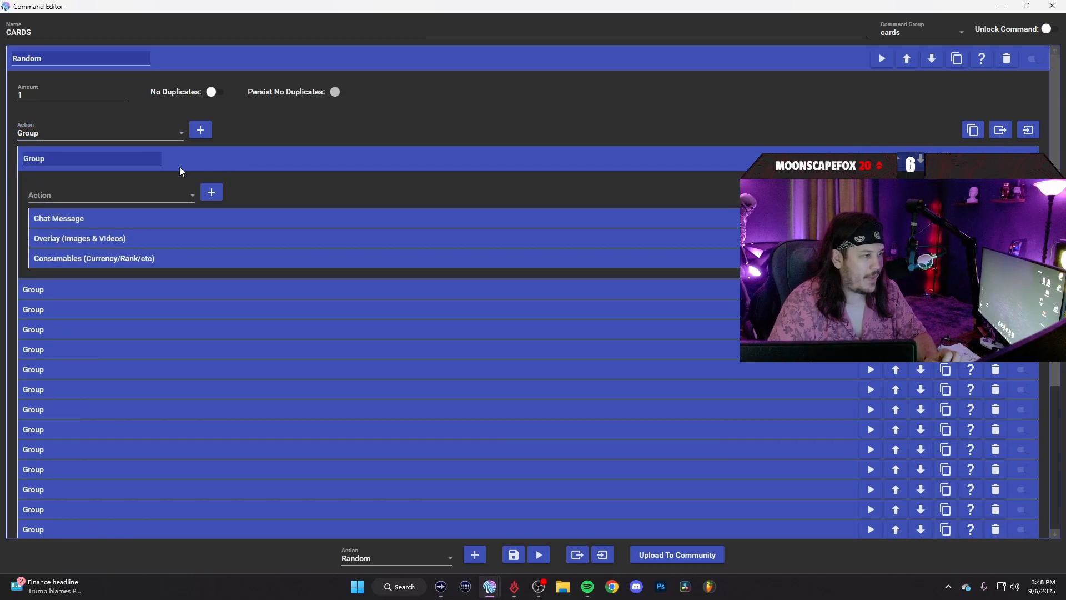
left_click(73, 217)
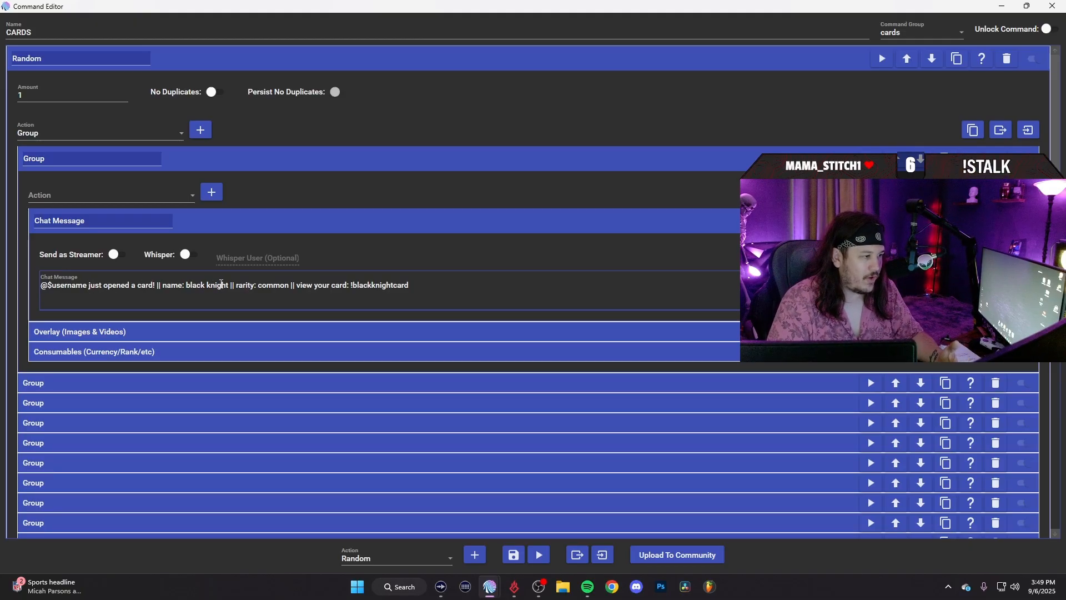
left_click(443, 289)
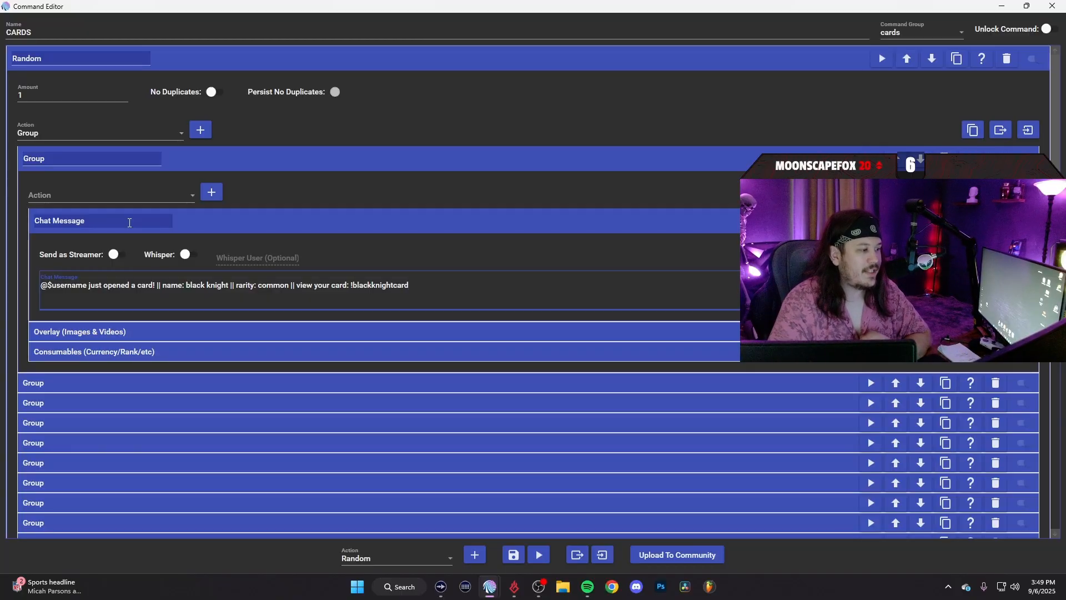
- Choose Overlay (Images & Videos) as the action type for a new action inside the first group
left_click(98, 195)
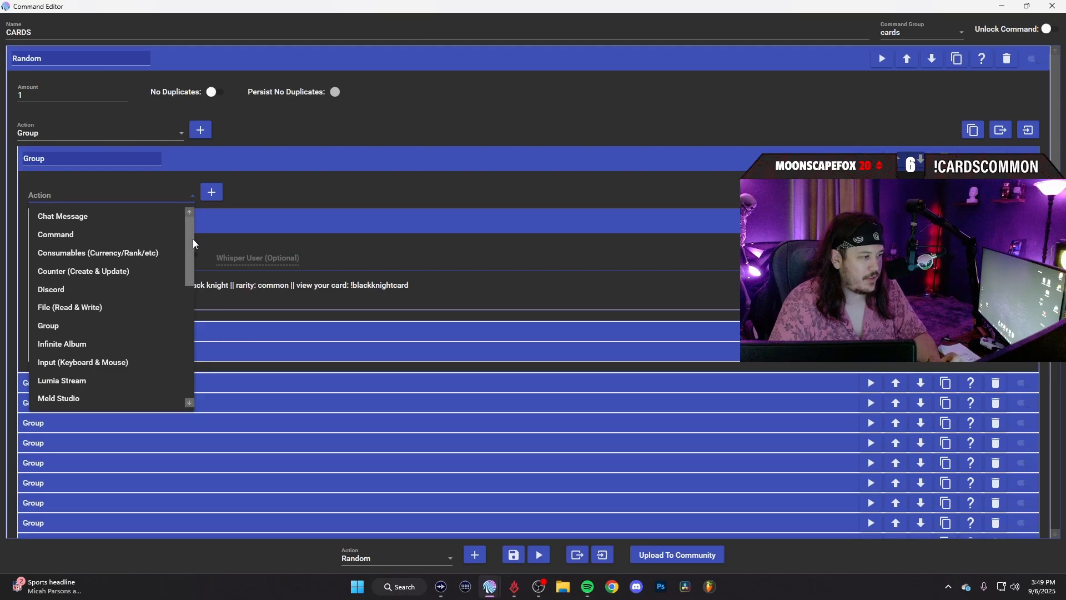
left_click_drag(192, 239, 185, 298)
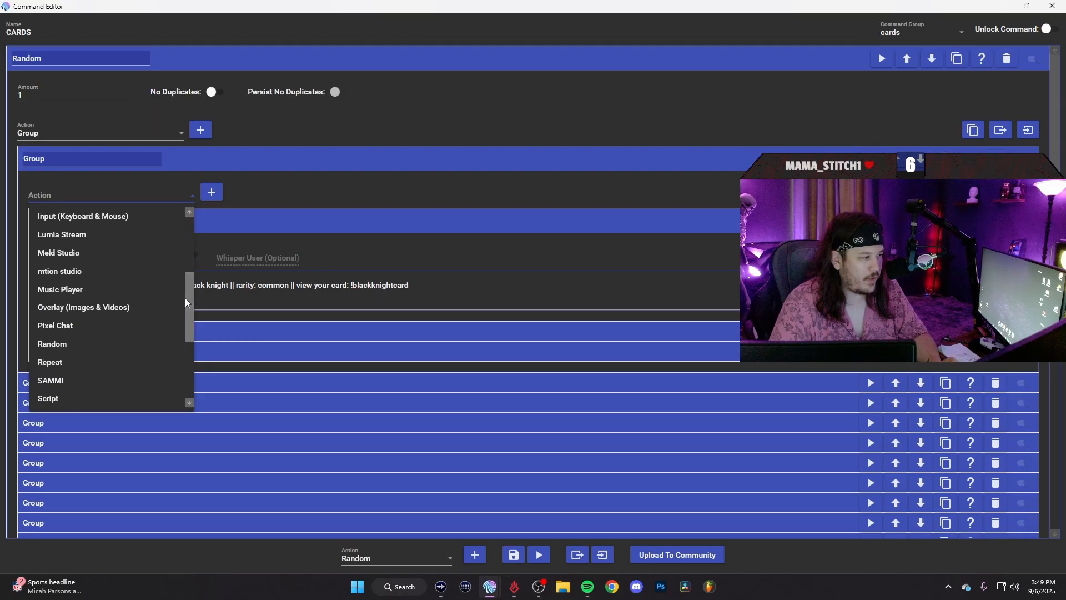
left_click(62, 309)
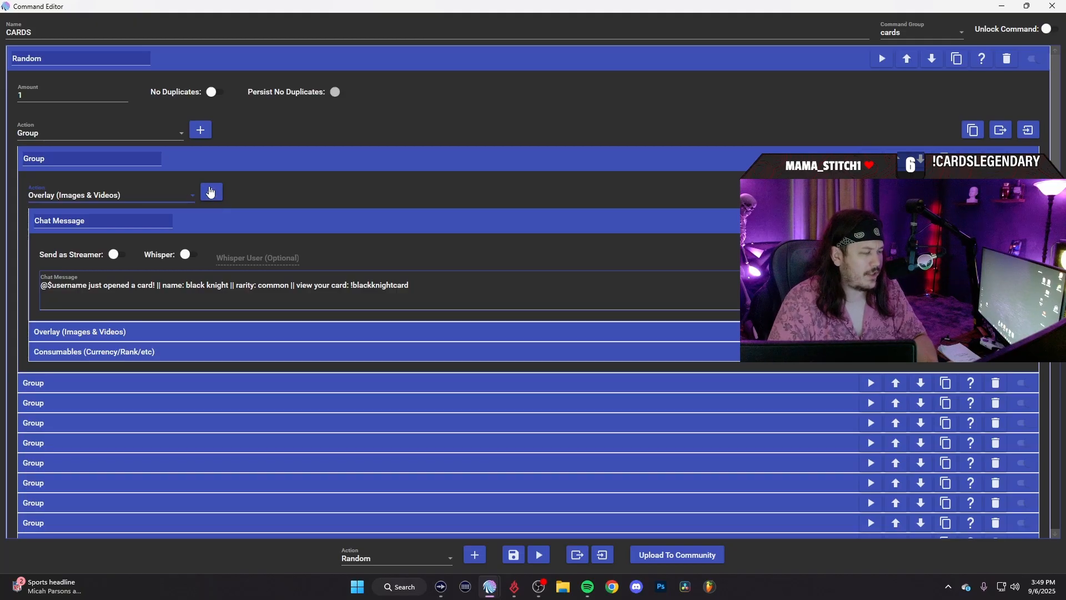
- Expand the first group's overlay action and select Image as its type and CARD as its overlay endpoint
left_click(182, 329)
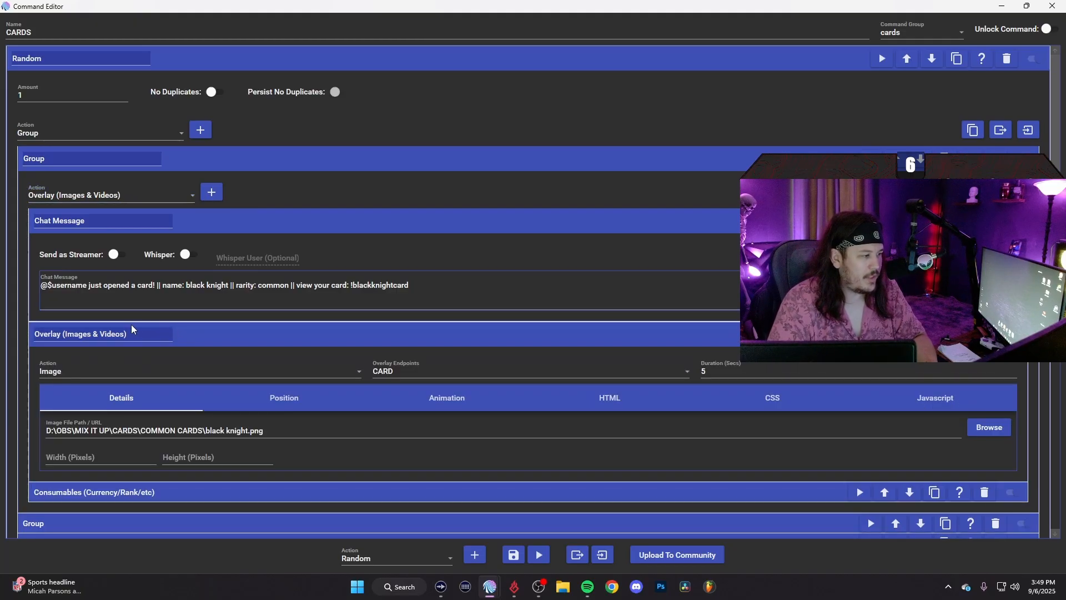
left_click(62, 371)
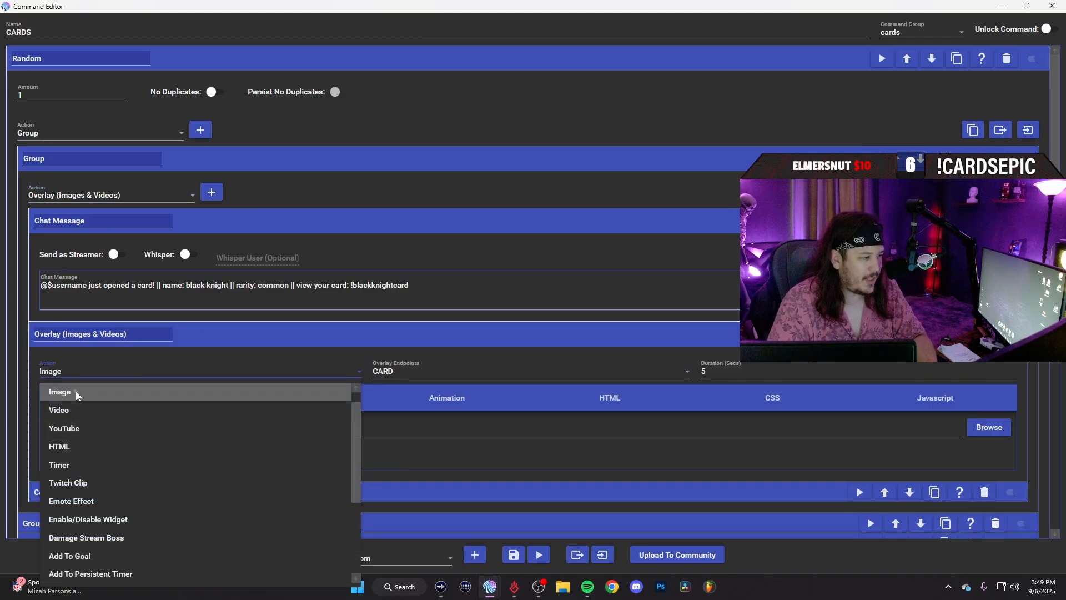
left_click(75, 391)
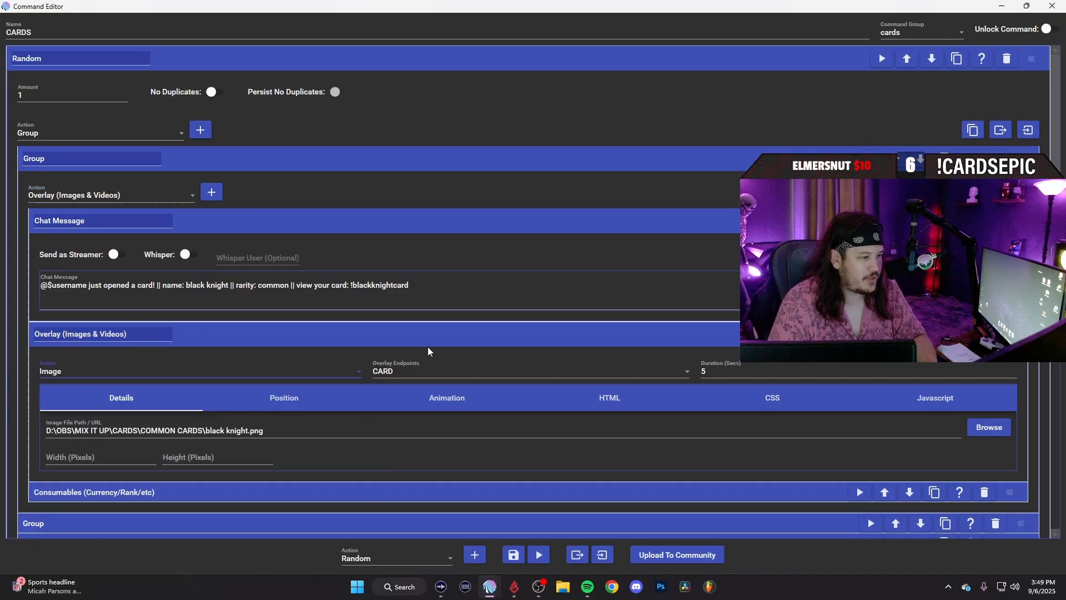
left_click(387, 372)
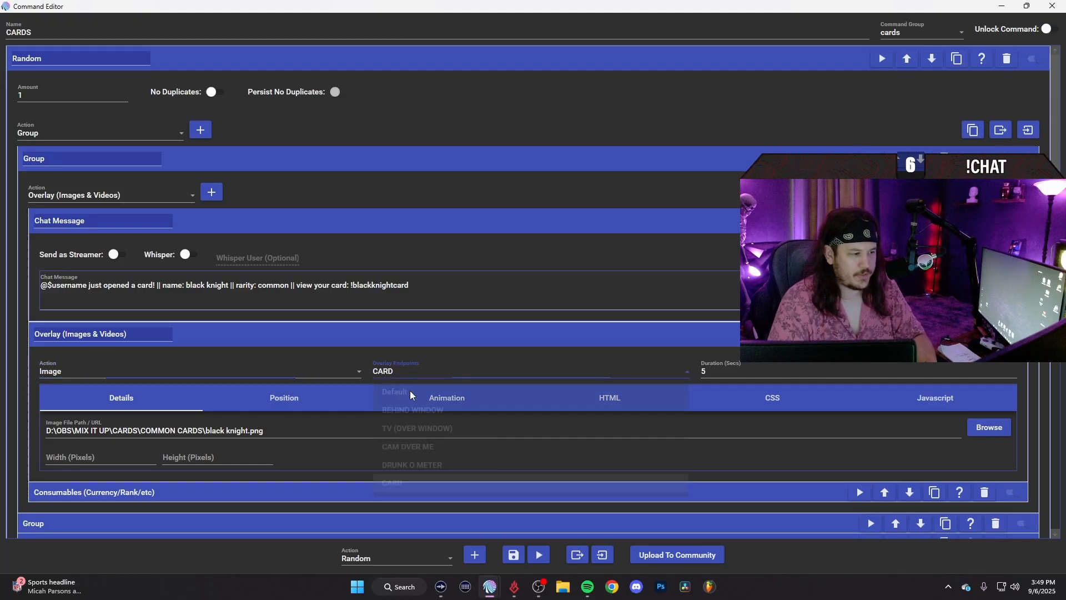
left_click(391, 481)
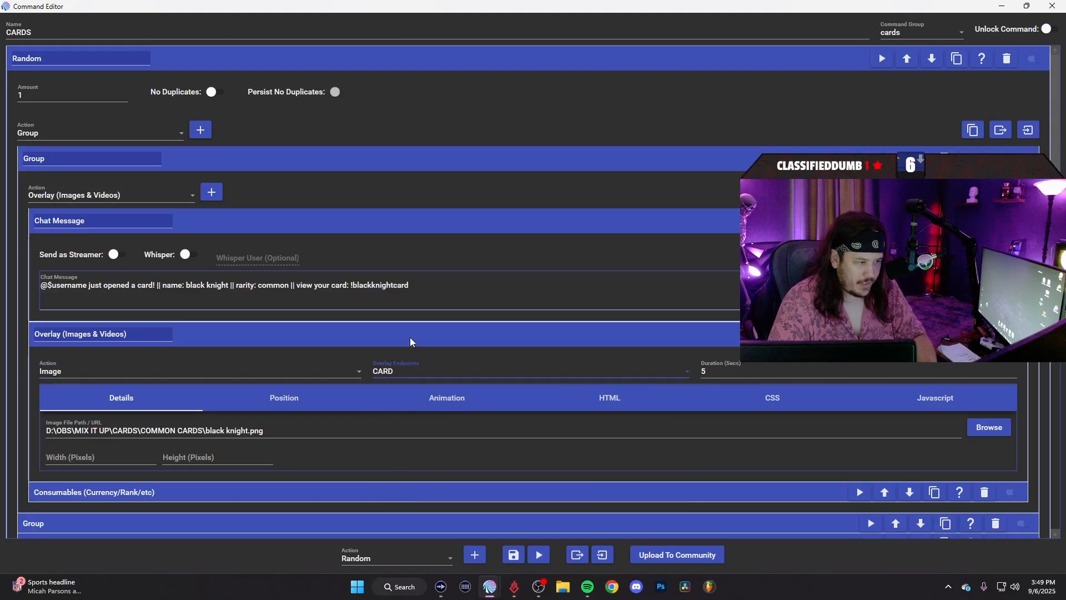
left_click(411, 336)
left_click(411, 338)
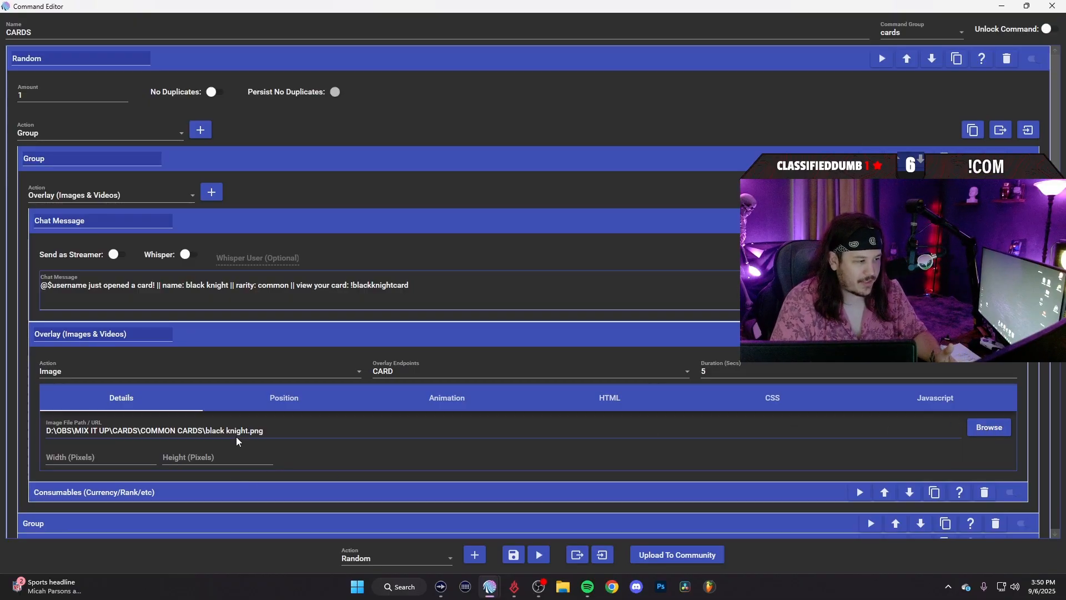
- Choose Consumables (Currency/Rank/etc) as the action type for a new action inside the first group
scroll(231, 436, "down", 1)
scroll(230, 435, "down", 1)
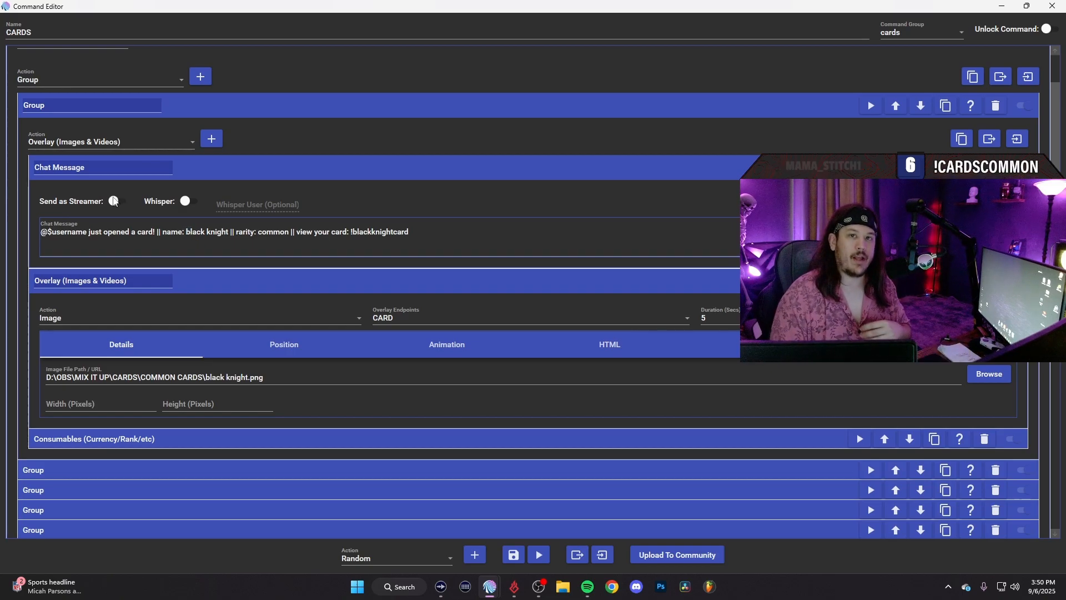
left_click(80, 145)
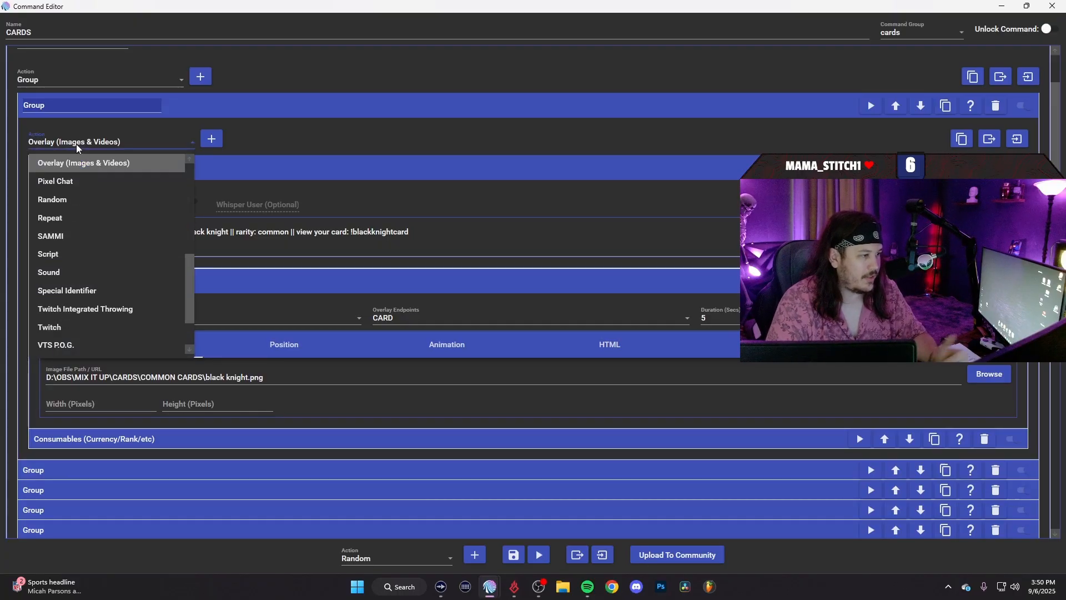
scroll(84, 233, "up", 4)
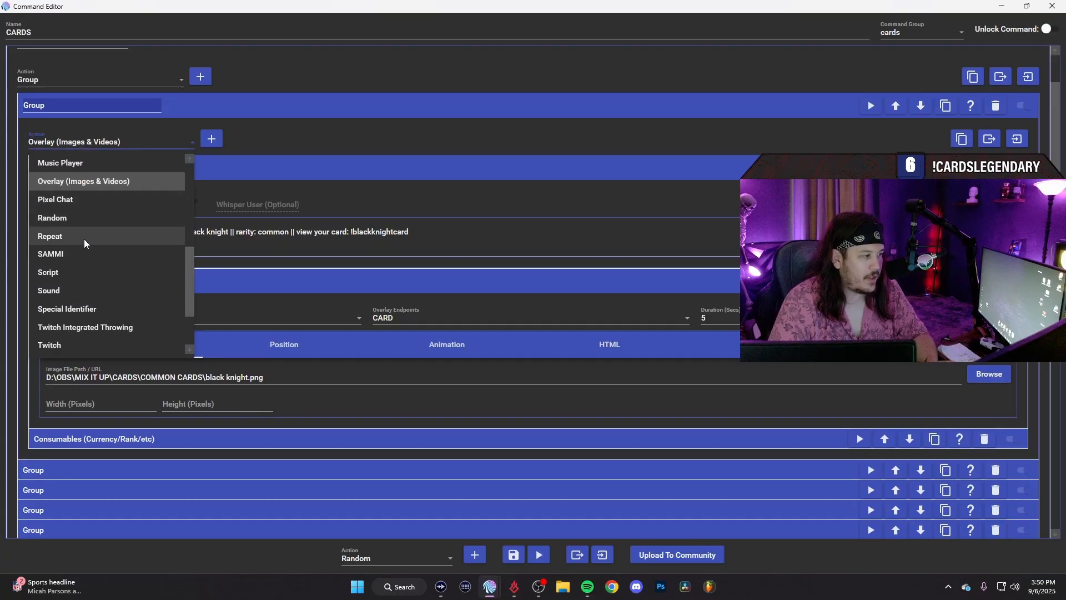
scroll(86, 235, "up", 2)
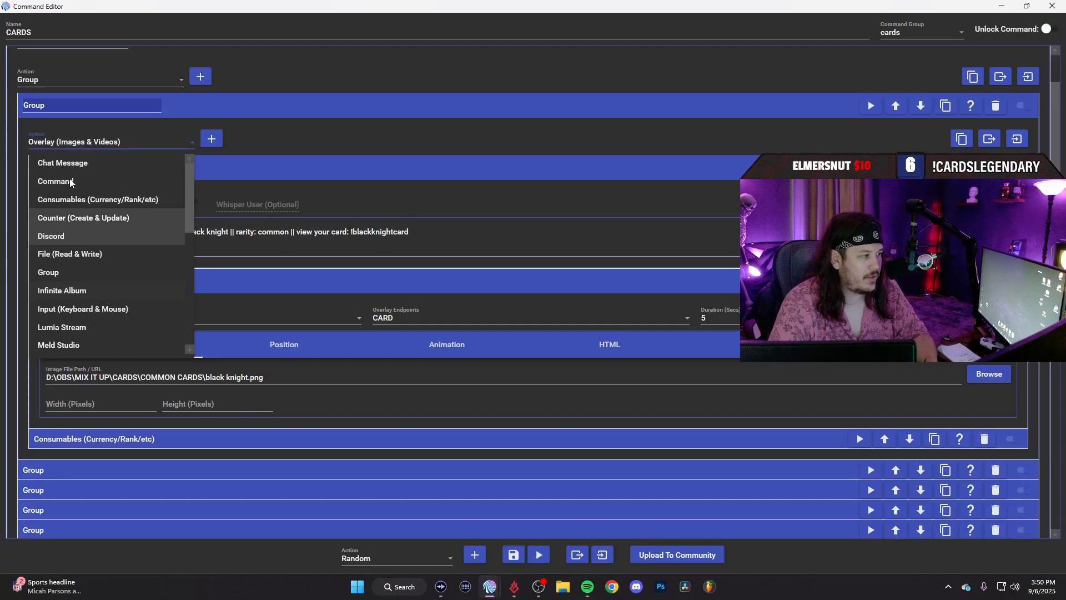
left_click(51, 204)
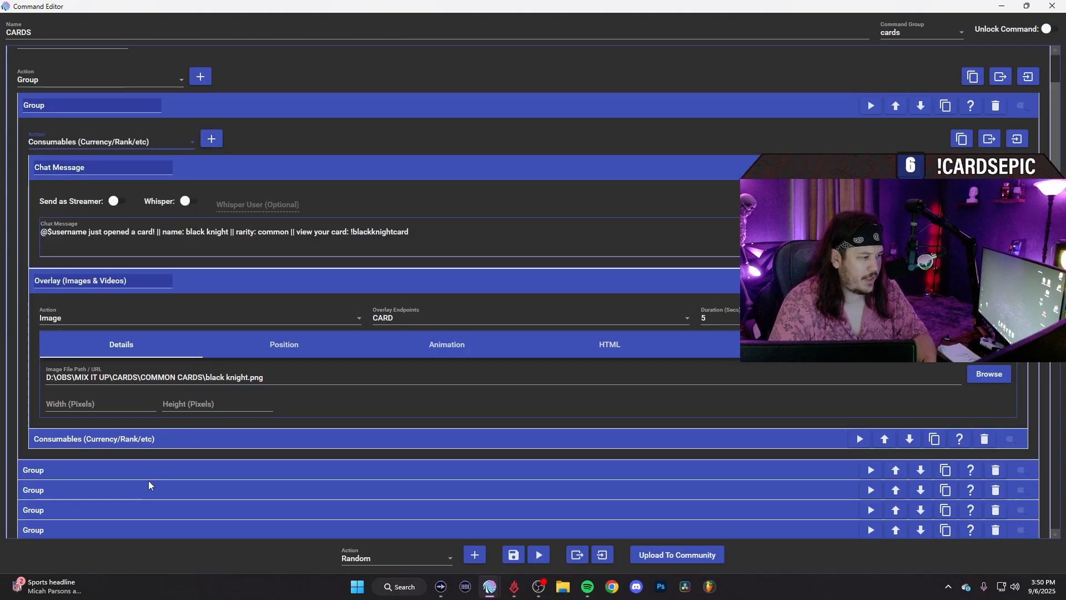
- Expand the first group's Consumables action and select CARDS as its consumable and BLACK KNIGHT as its item name
left_click(107, 441)
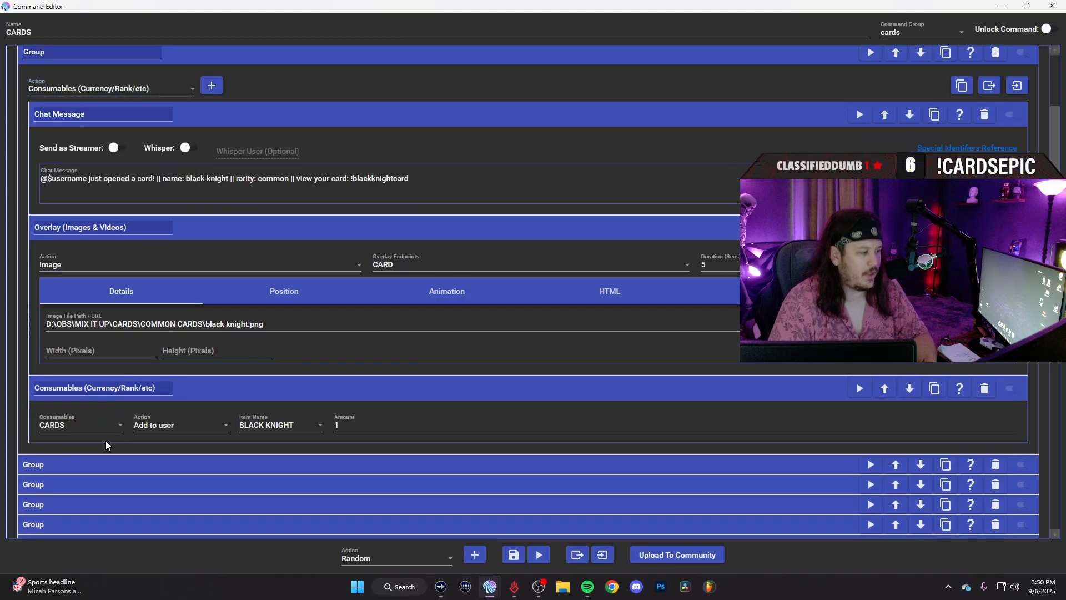
left_click(67, 426)
left_click(76, 539)
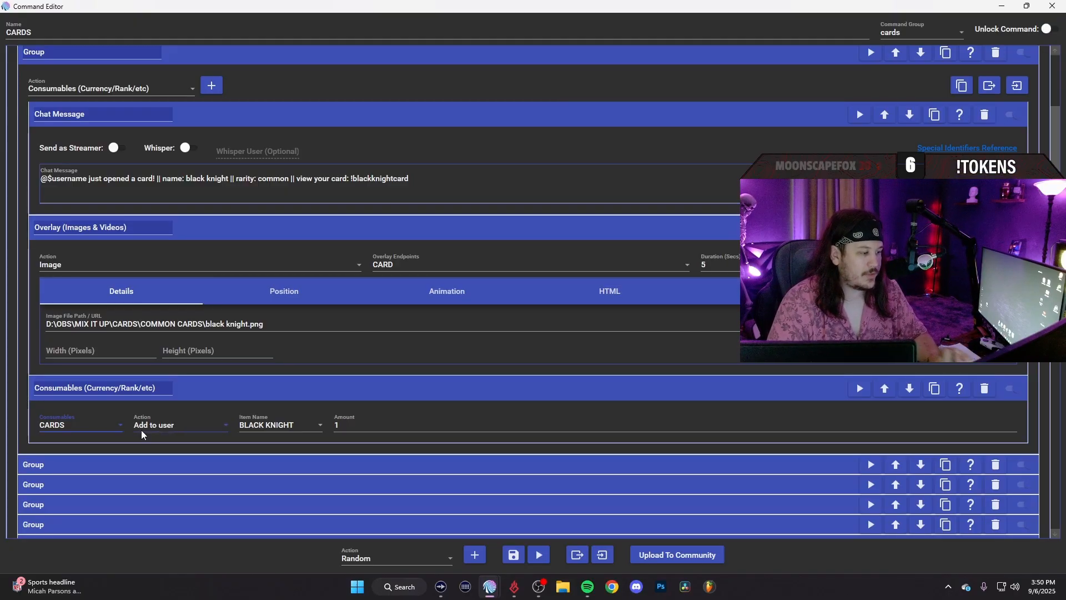
left_click(259, 426)
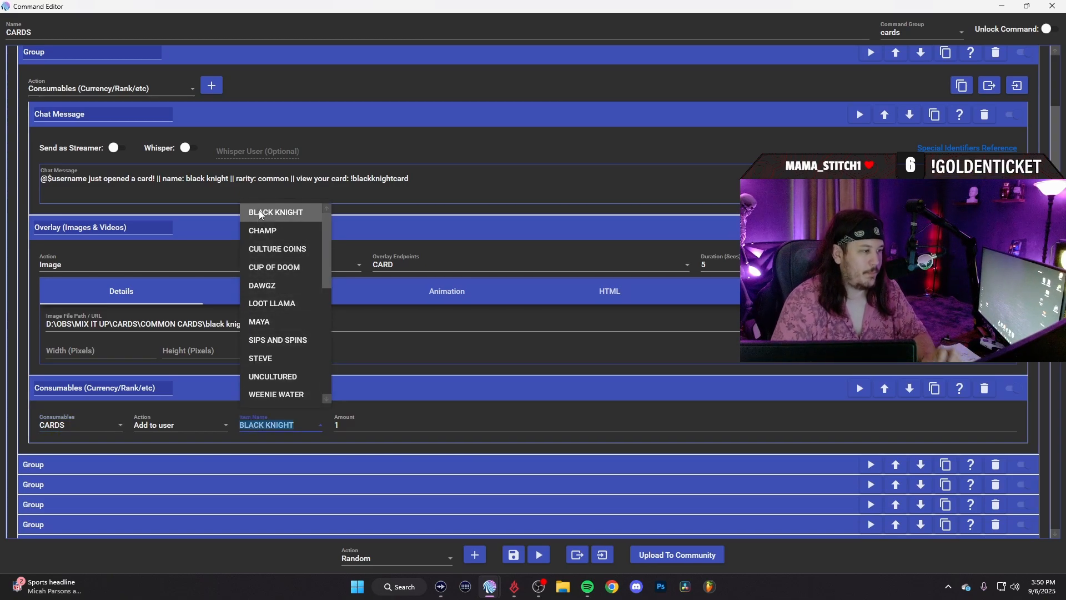
left_click(258, 216)
key("Tab")
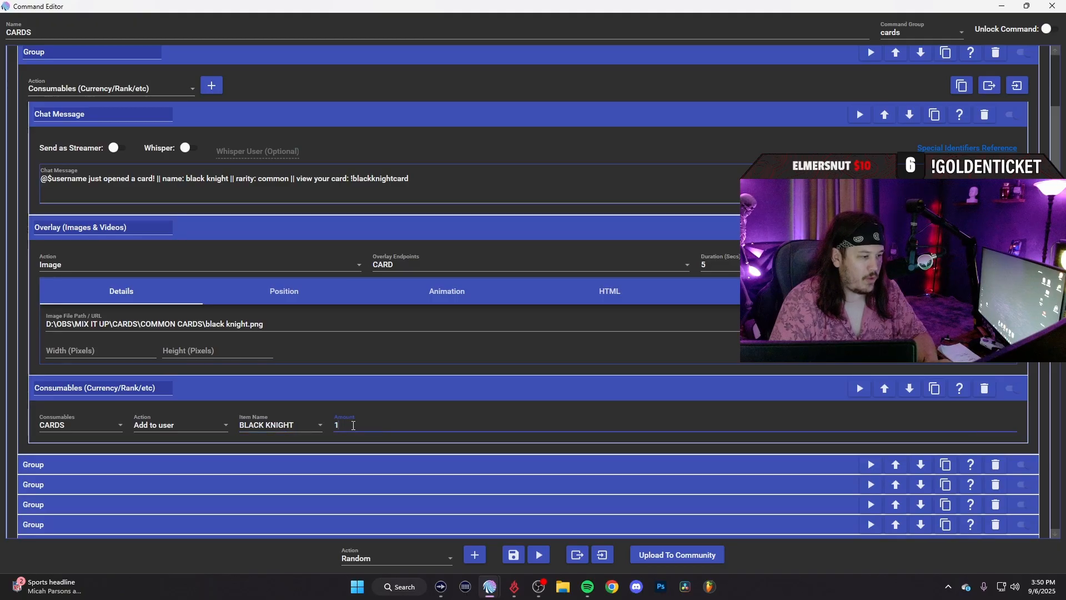
- Collapse the first group to return to the Random action's list of groups
left_click(251, 55)
scroll(184, 100, "up", 2)
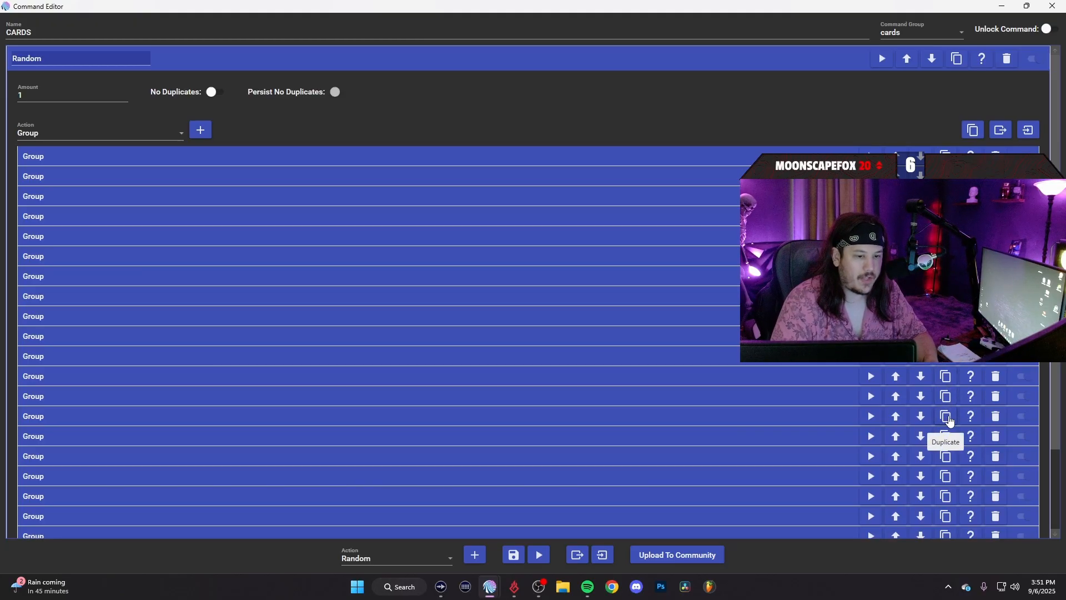
left_click(244, 156)
left_click(244, 155)
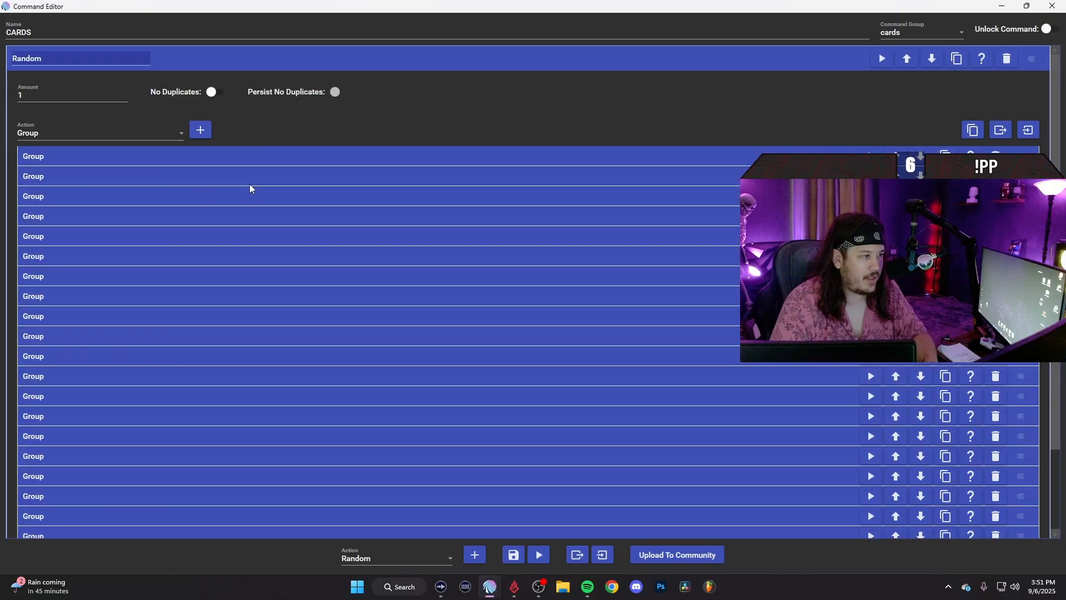
- Expand the second group and its Chat Message, Overlay and Consumables actions to examine how the CHAMP card is set up
left_click(189, 177)
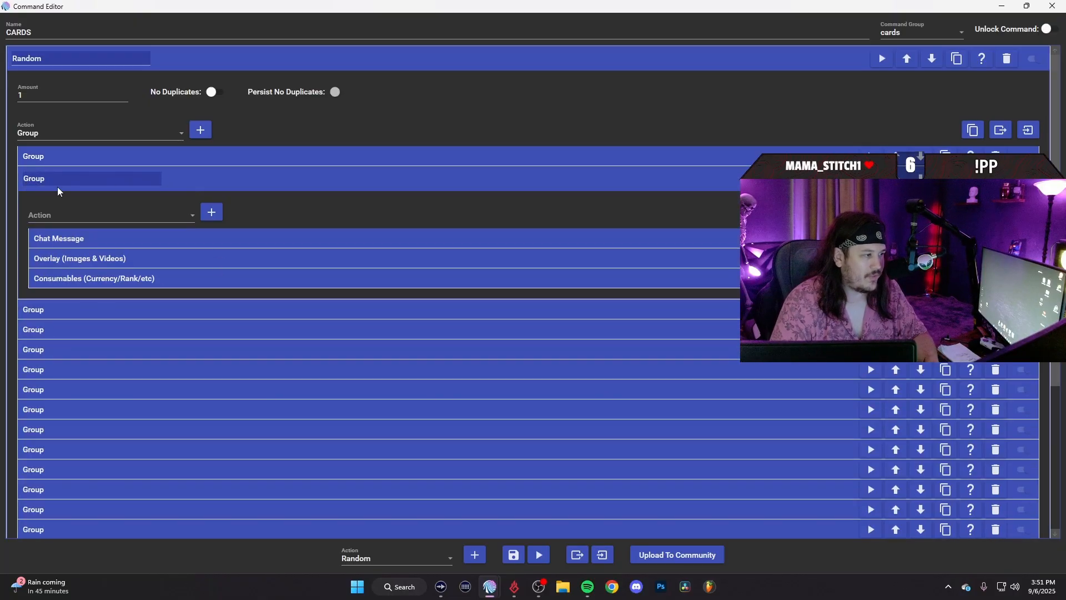
left_click(96, 239)
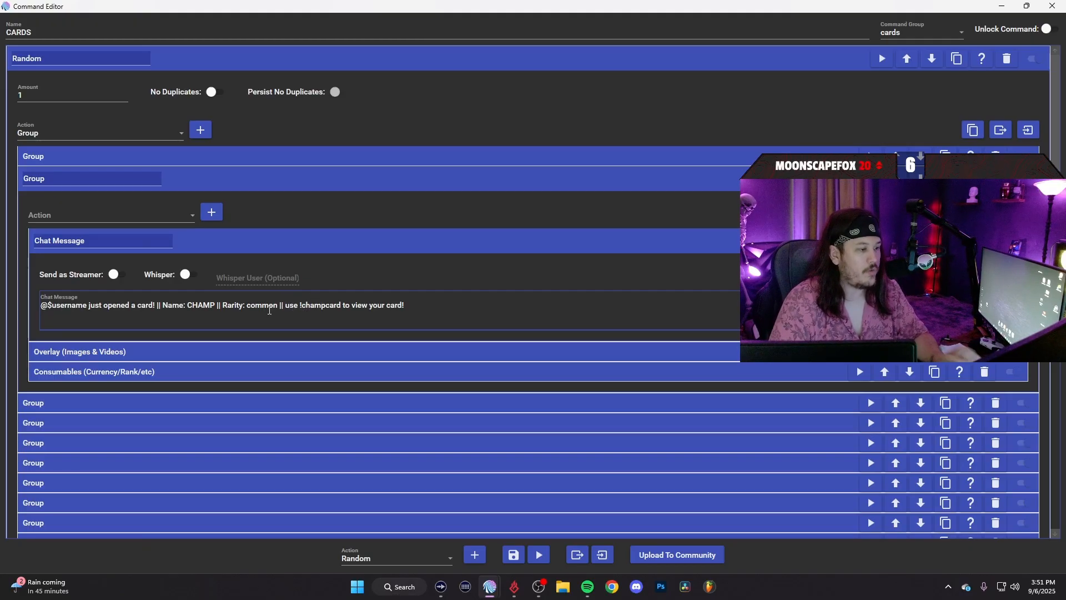
left_click(177, 354)
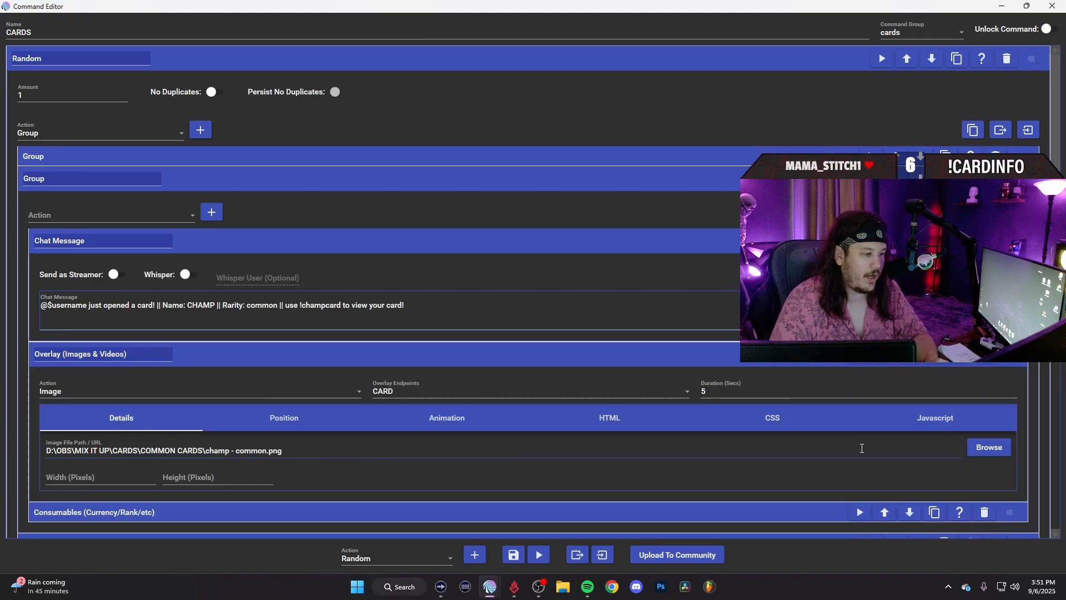
scroll(269, 448, "down", 1)
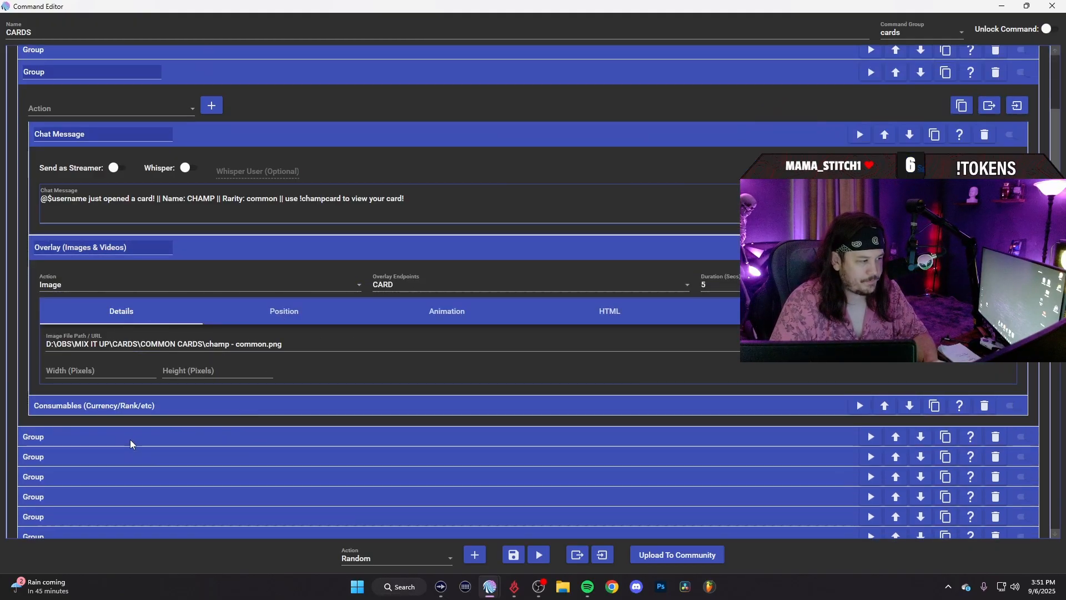
left_click(177, 410)
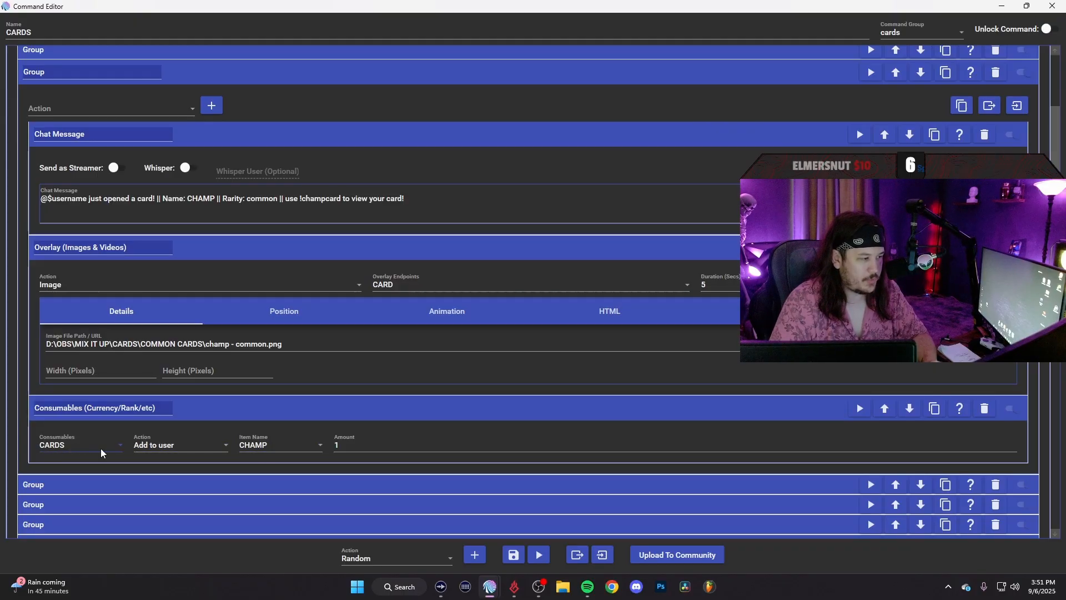
- Browse the item names available to the second group's Consumables action, keep CHAMP selected, and collapse the group
left_click(280, 451)
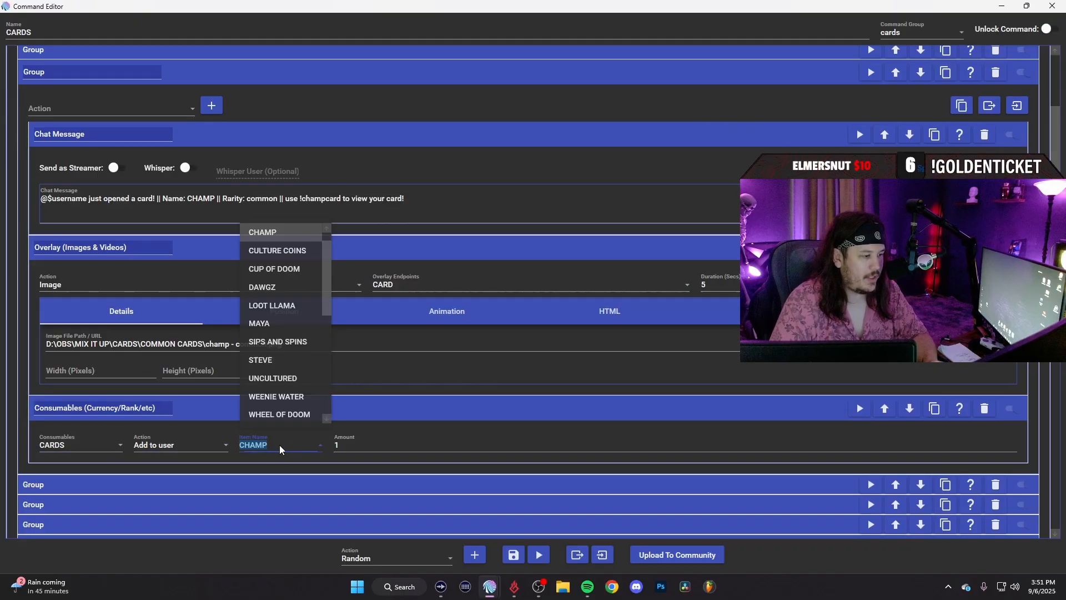
scroll(273, 250, "up", 1)
left_click(264, 253)
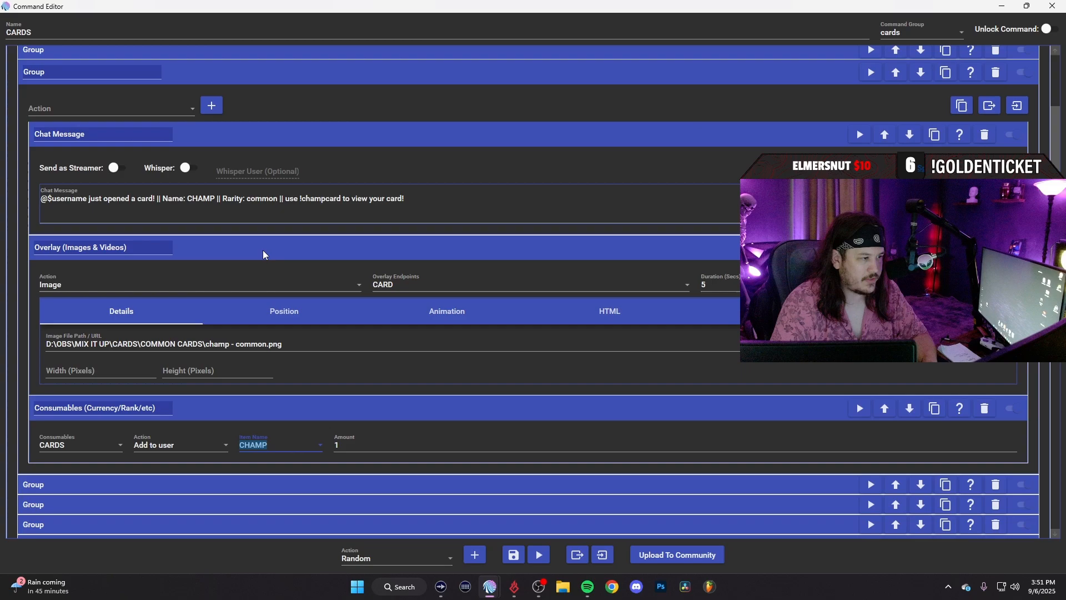
left_click(251, 451)
scroll(284, 251, "up", 1)
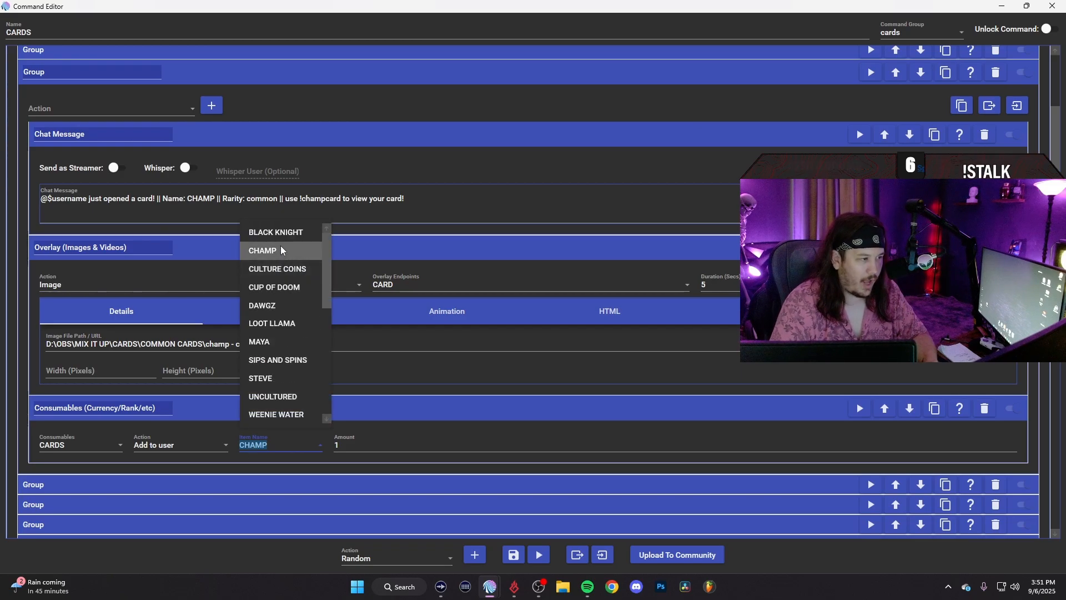
scroll(331, 271, "down", 3)
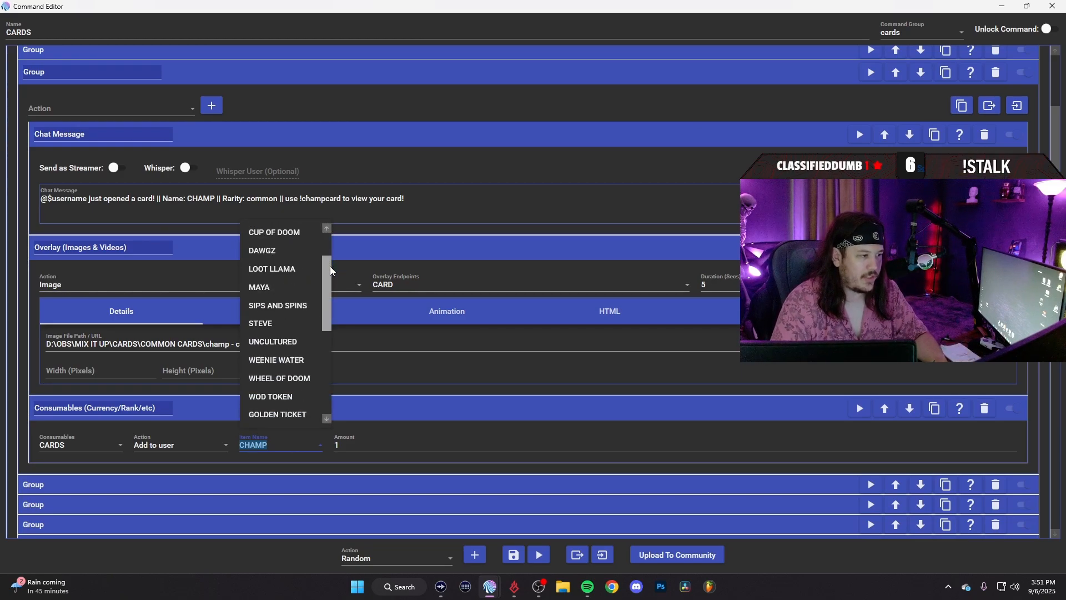
left_click_drag(332, 271, 318, 351)
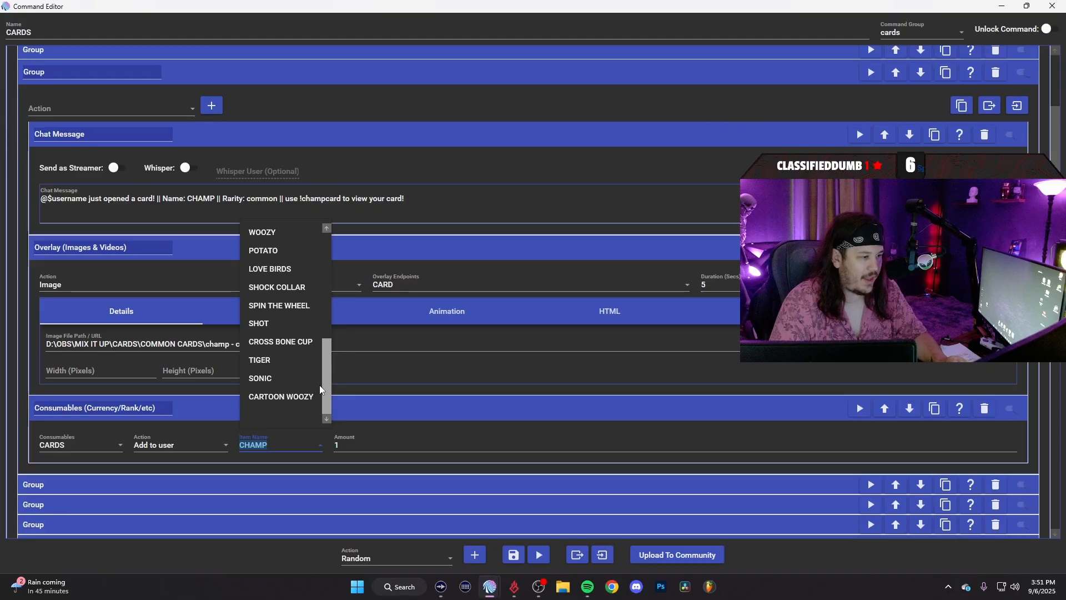
left_click(432, 441)
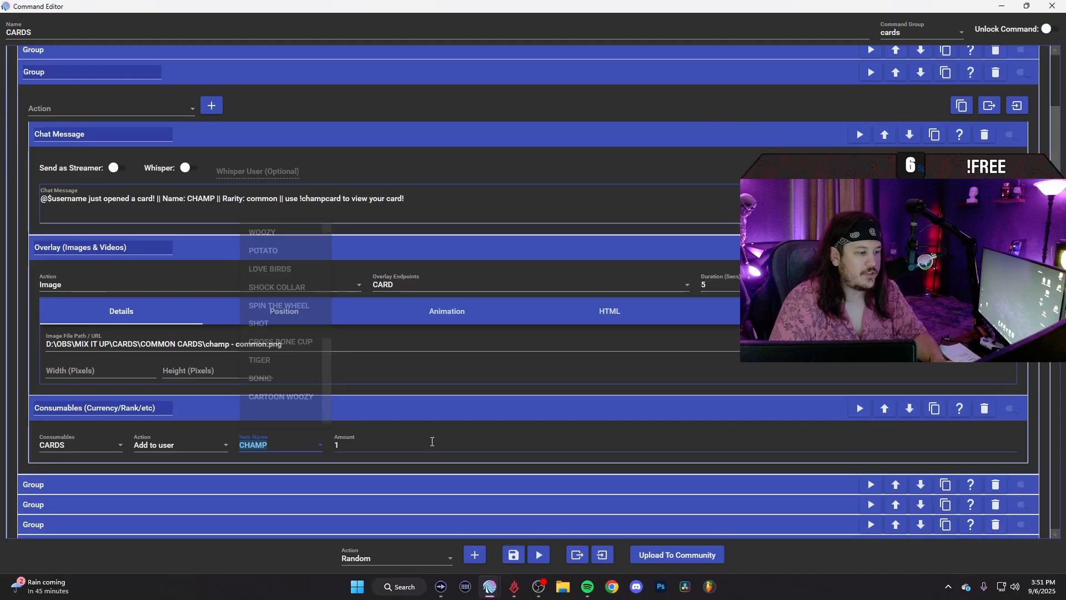
scroll(202, 140, "up", 2)
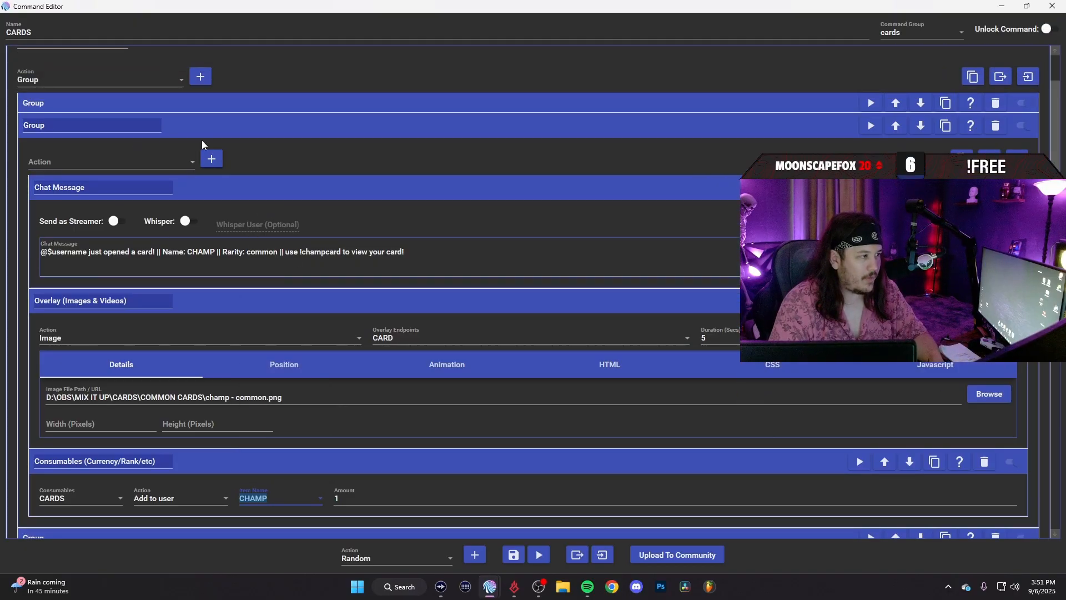
left_click(234, 131)
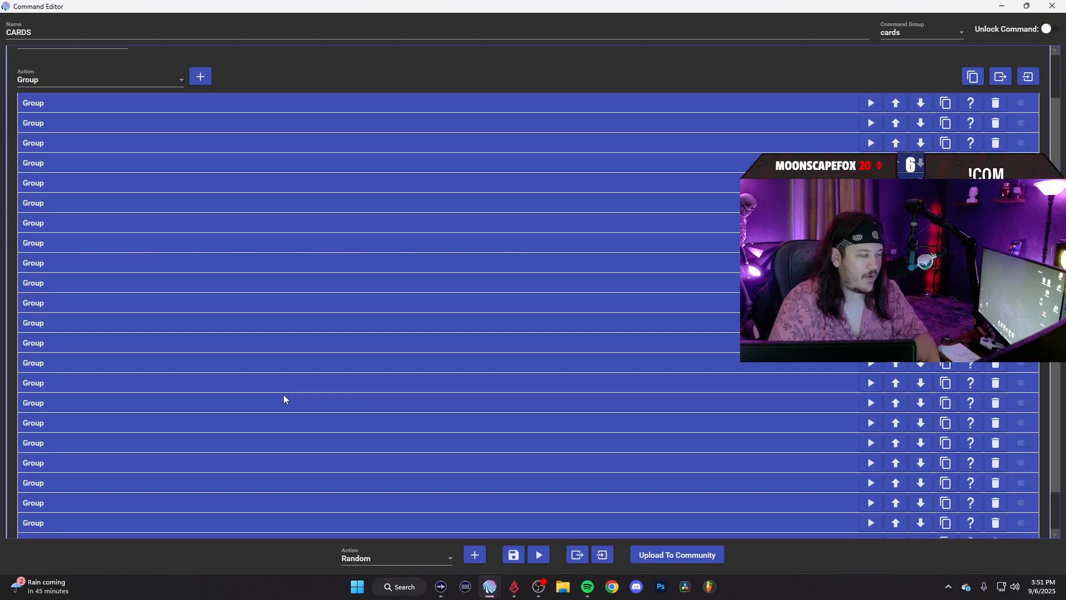
- Expand the last group and its final Consumables action to examine the token reward settings
scroll(284, 394, "down", 2)
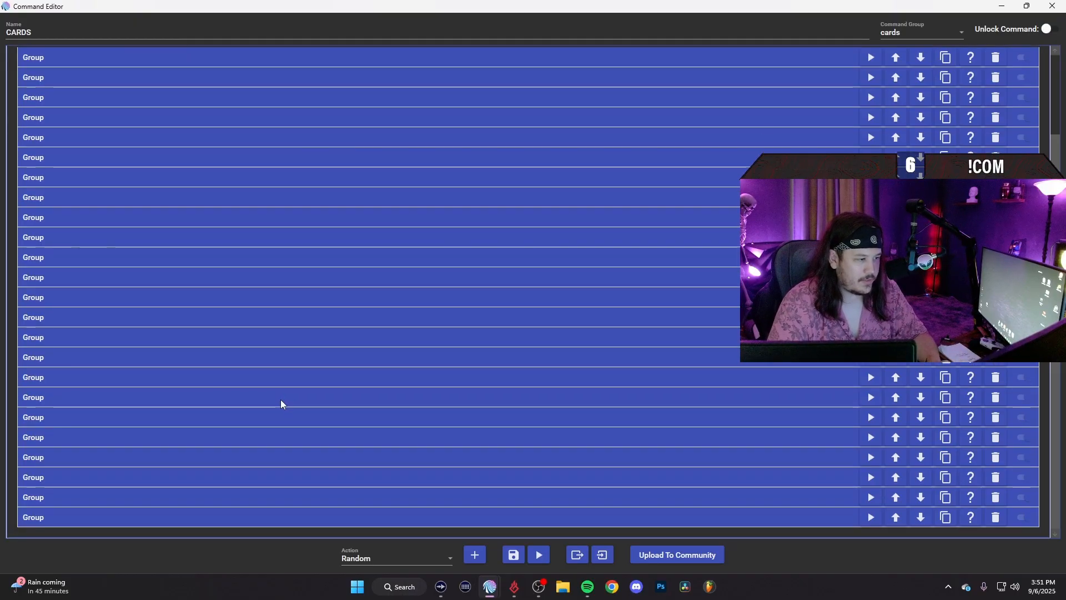
left_click(341, 517)
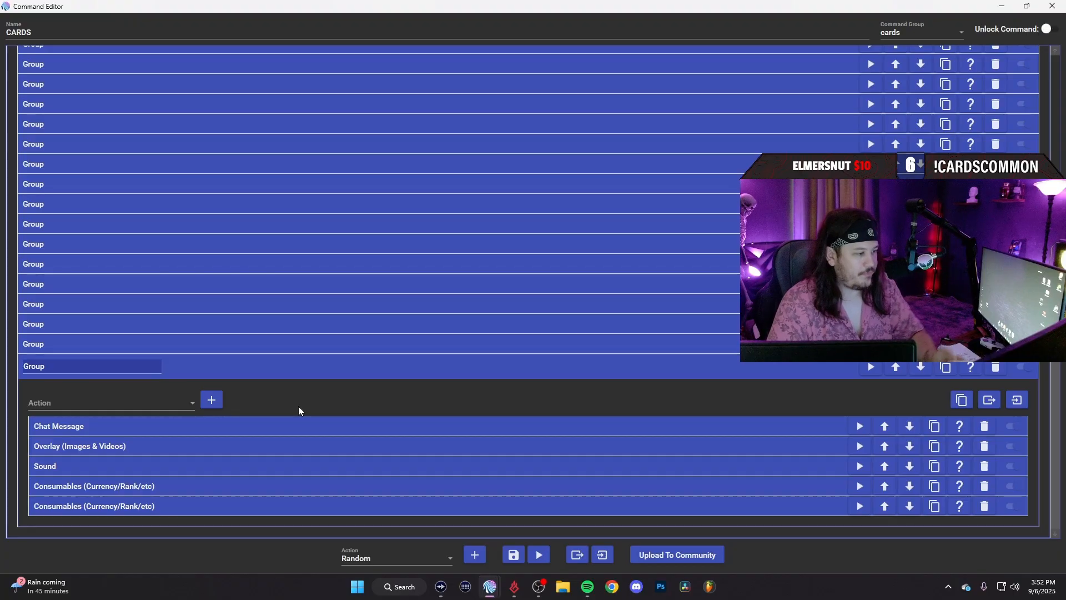
left_click(156, 507)
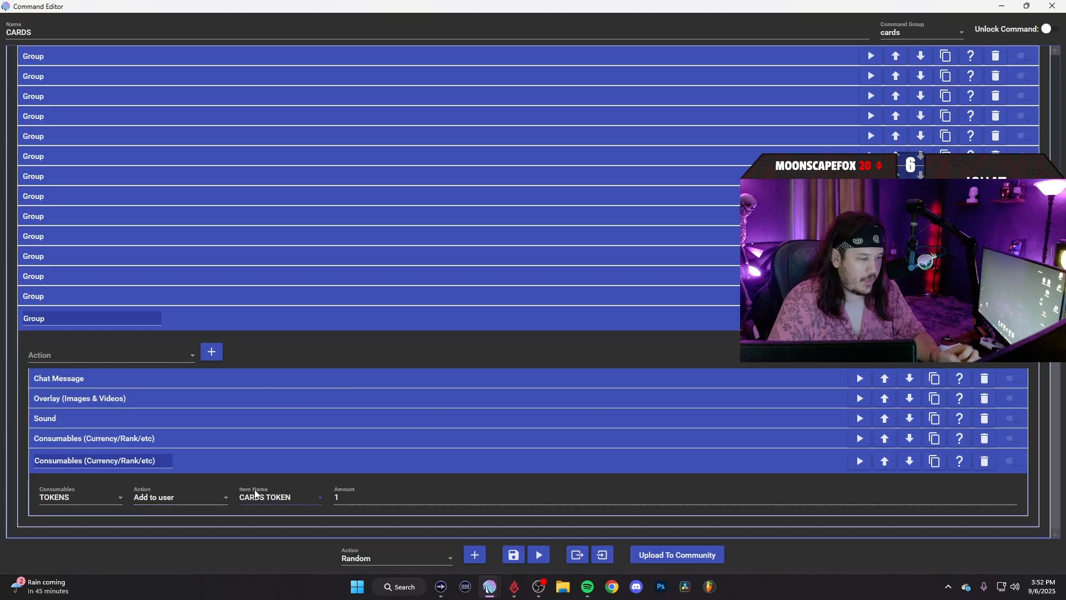
left_click(377, 495)
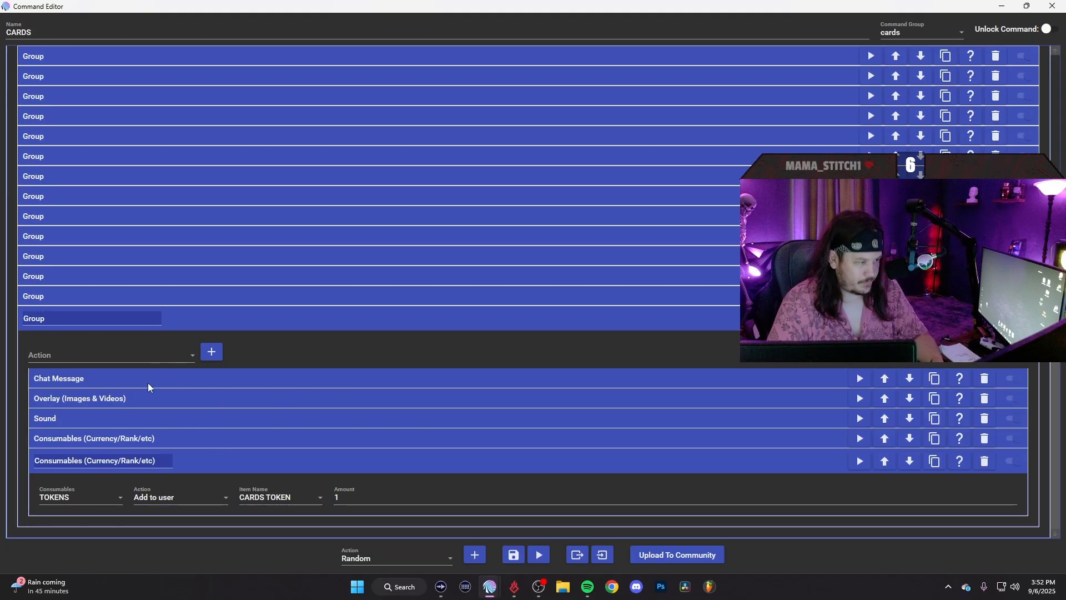
- Close the CARDS action group editor, go to the Commands page, and expand the cards command group to locate the OPEN CARD command
left_click(1056, 8)
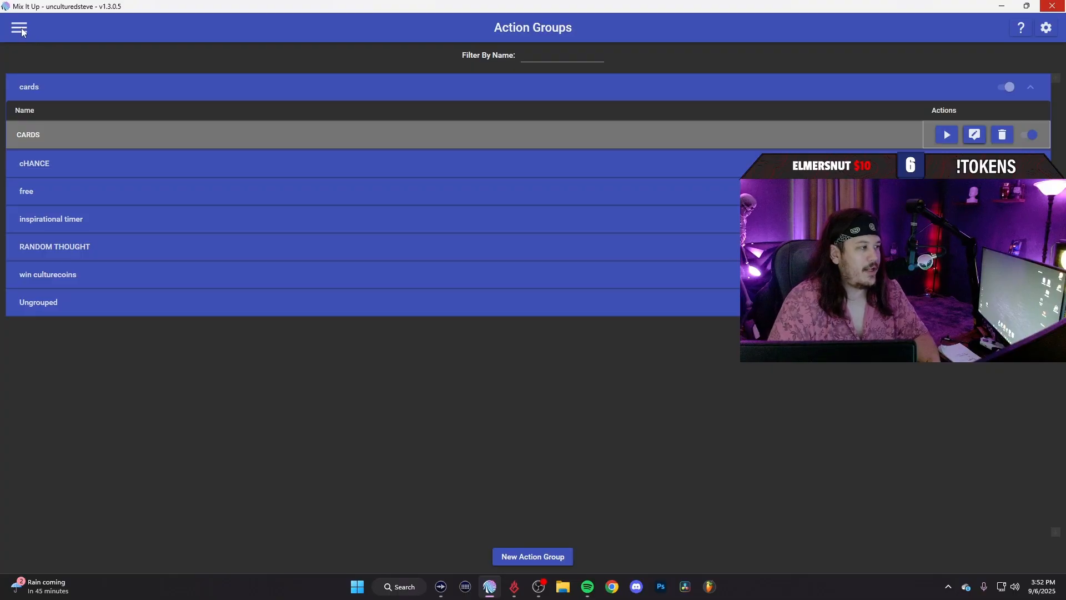
left_click(20, 28)
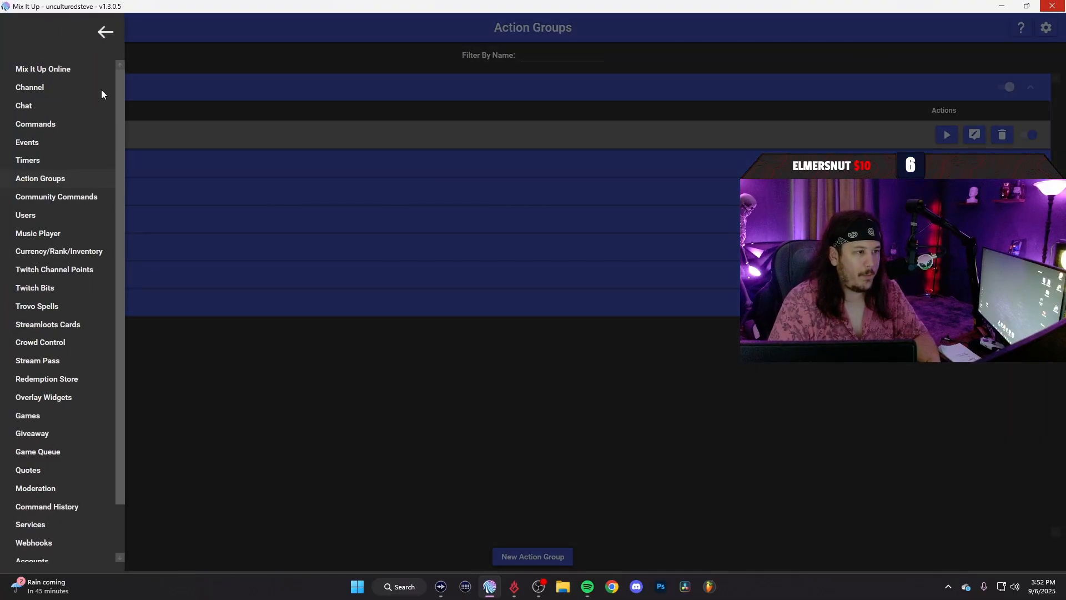
left_click(424, 375)
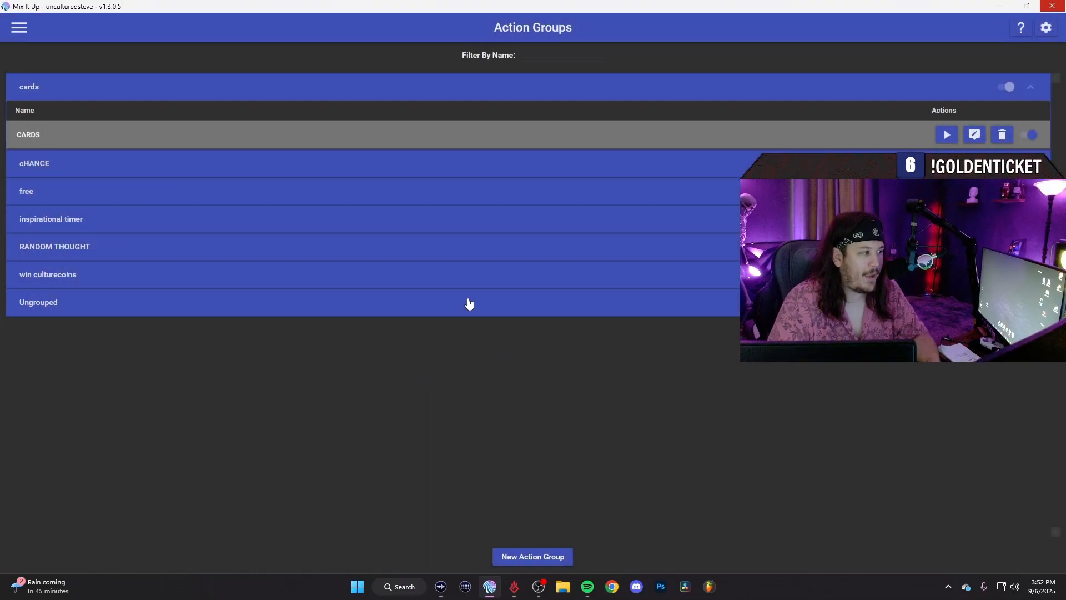
left_click(21, 28)
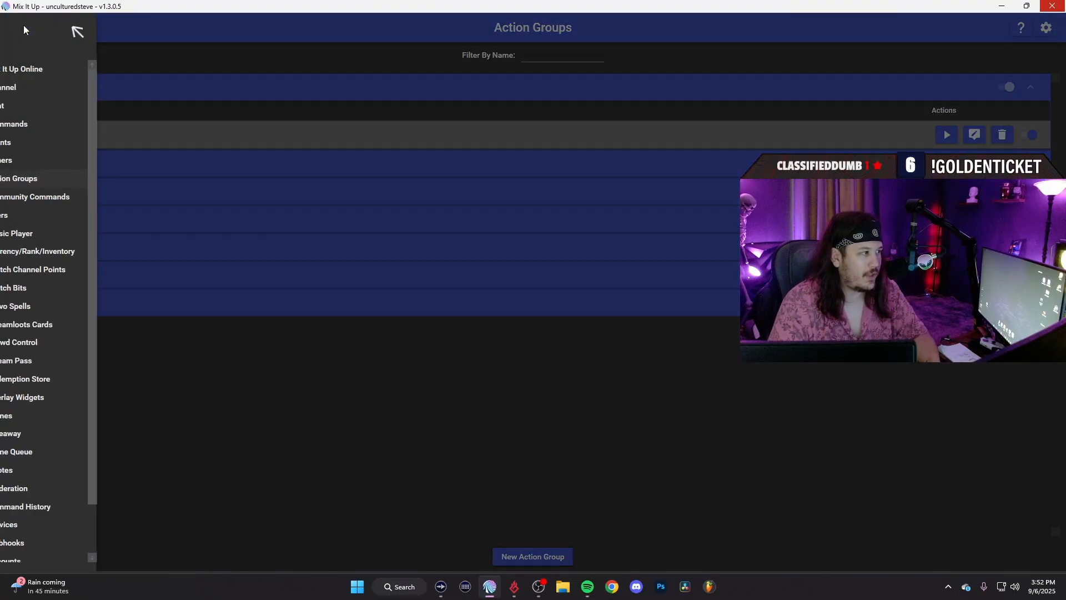
left_click(50, 124)
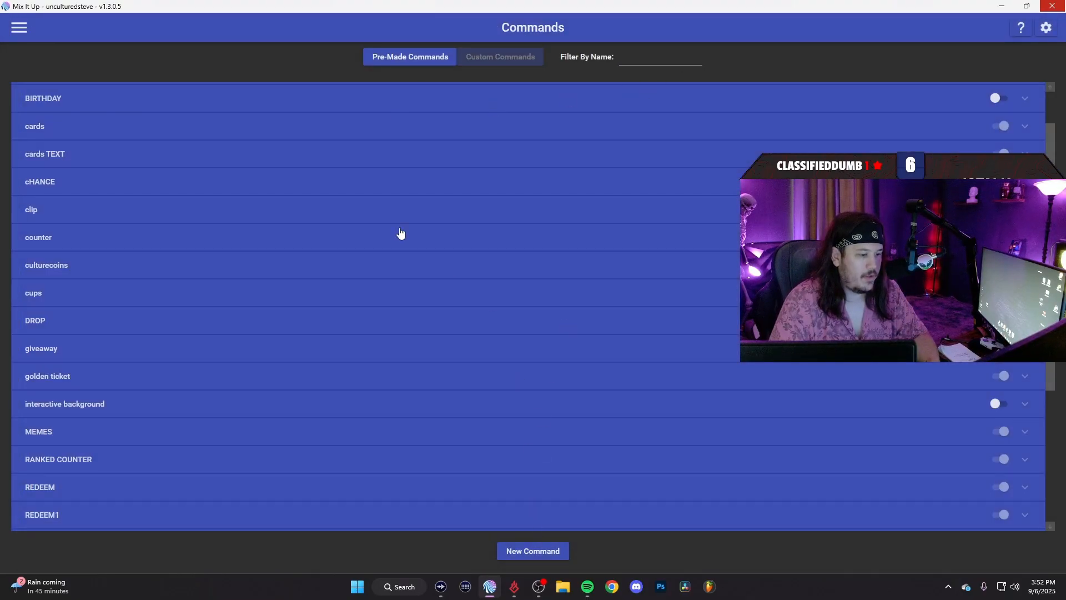
left_click(272, 131)
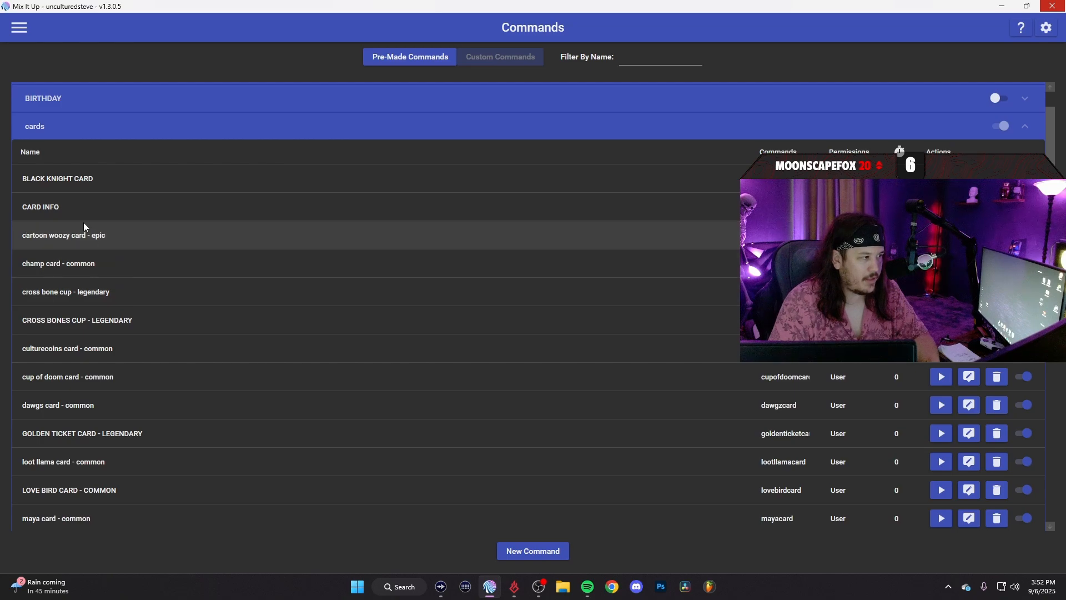
scroll(109, 249, "down", 5)
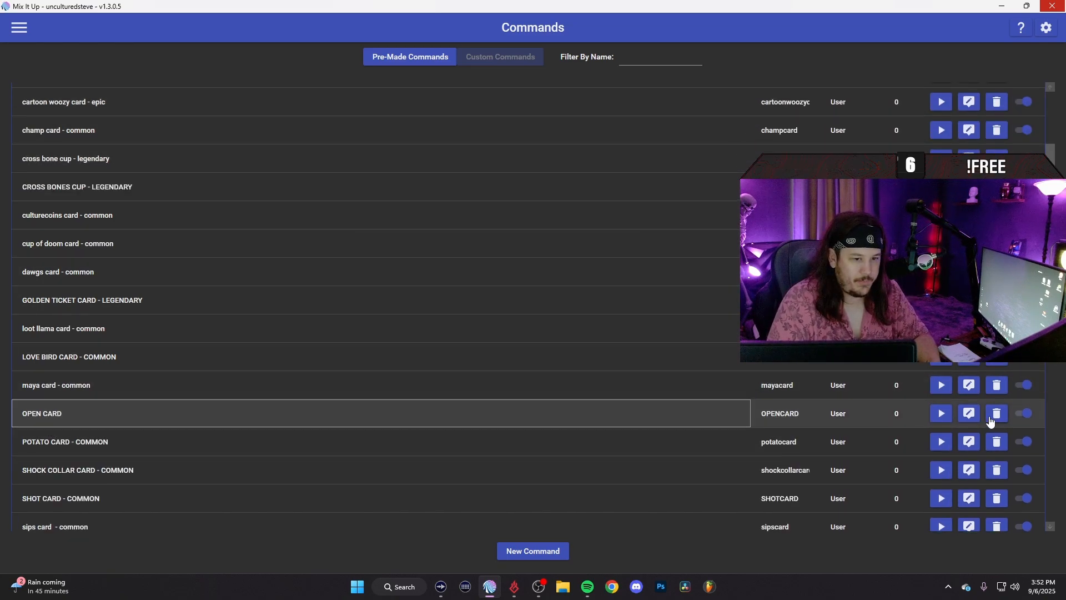
left_click(969, 413)
left_click_drag(464, 129, 406, 109)
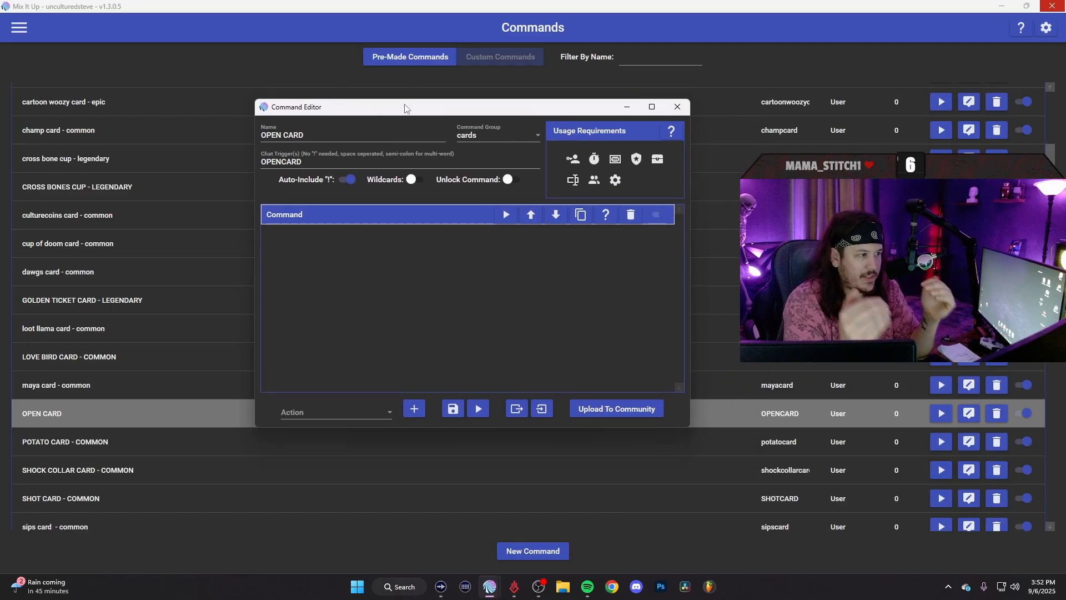
left_click_drag(423, 108, 353, 105)
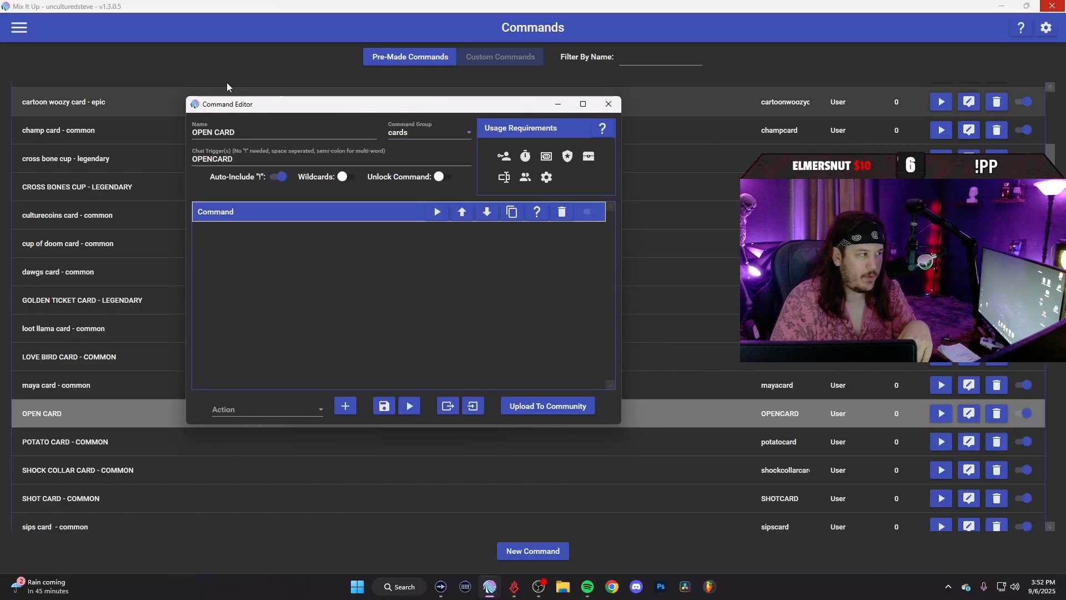
left_click(610, 105)
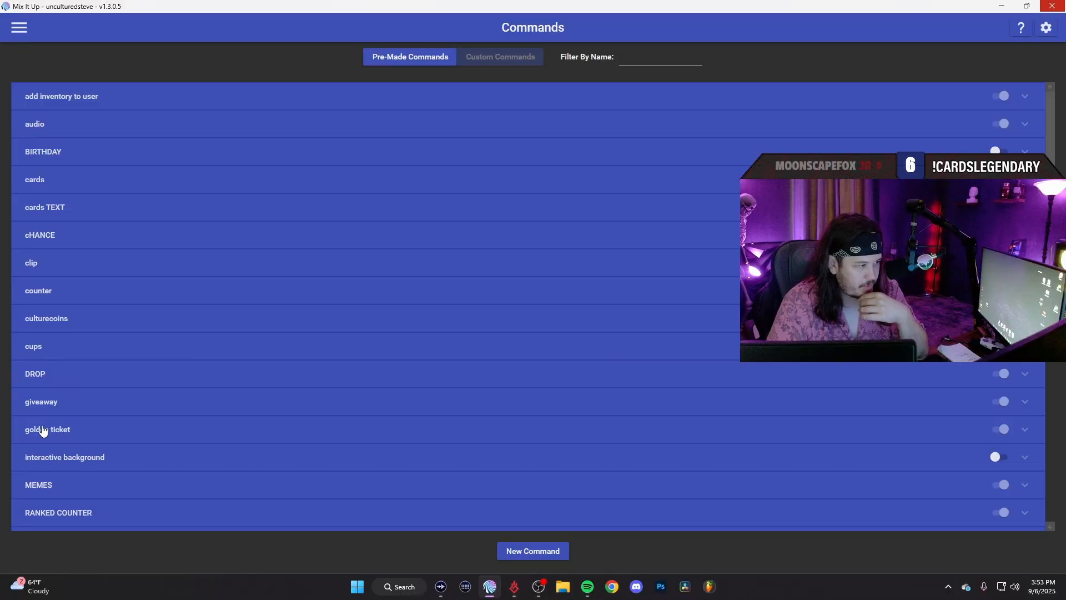
- Expand the cards command group and open the OPEN CARD command in the Command Editor
left_click(56, 181)
scroll(214, 318, "down", 5)
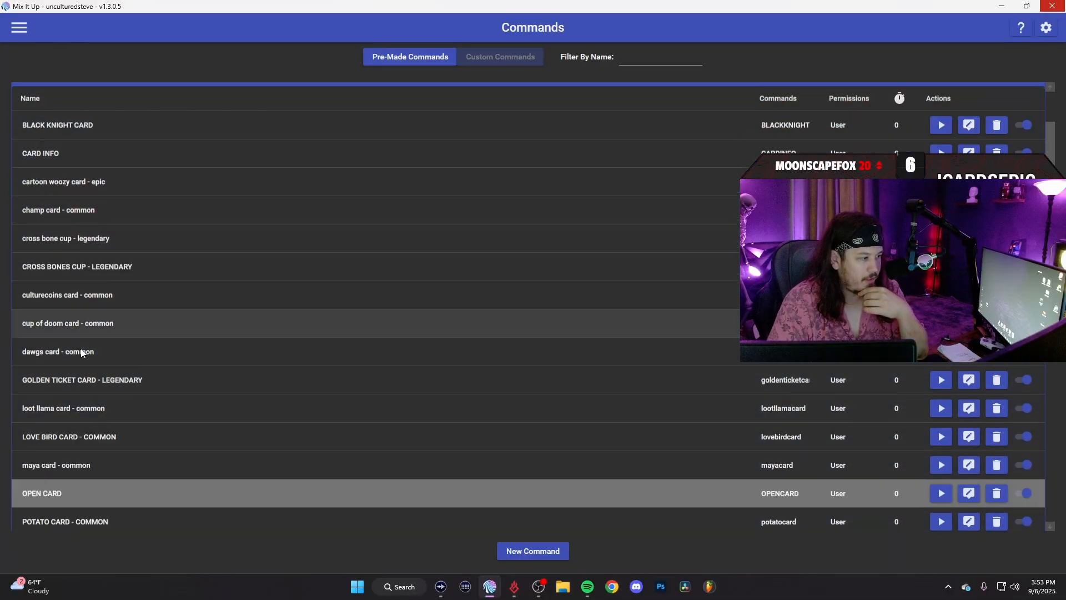
left_click(959, 439)
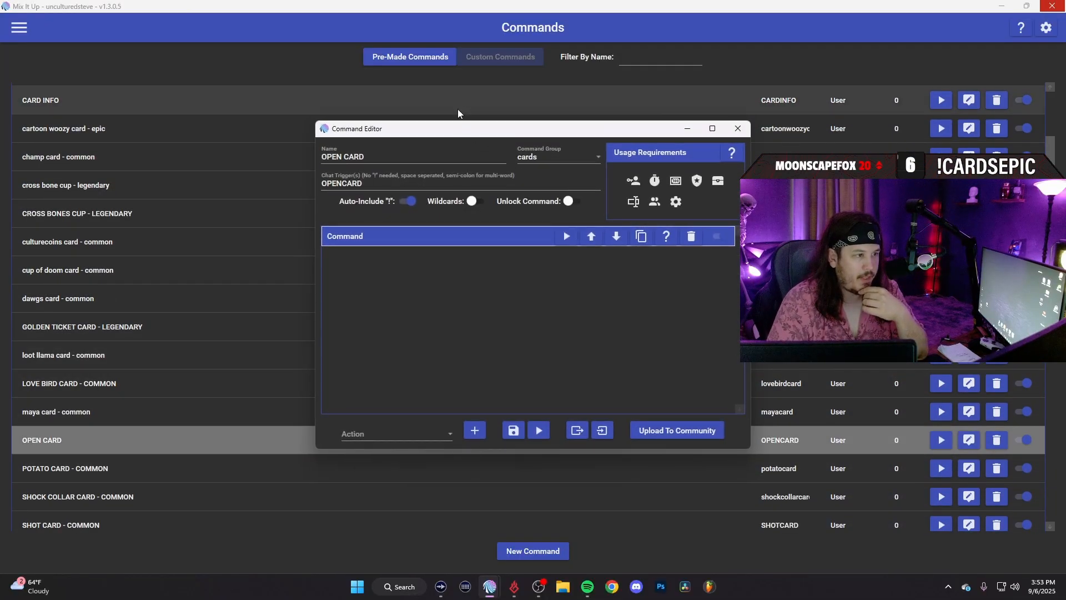
left_click_drag(581, 134, 395, 98)
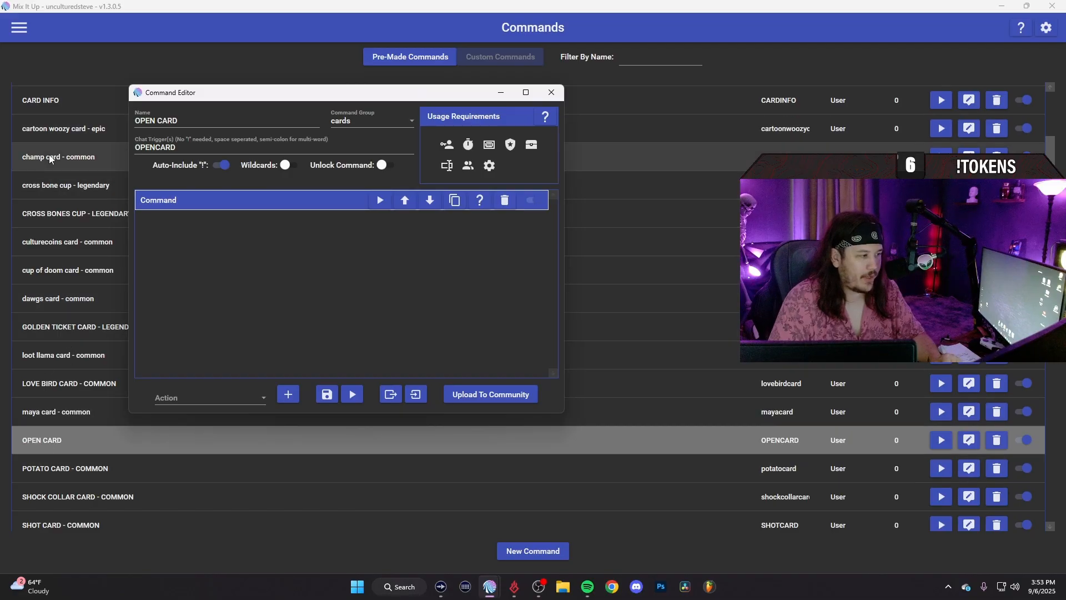
- Collapse the cards group, bring the OPEN CARD editor back to the front, and examine its chat trigger
scroll(52, 159, "up", 6)
left_click(24, 183)
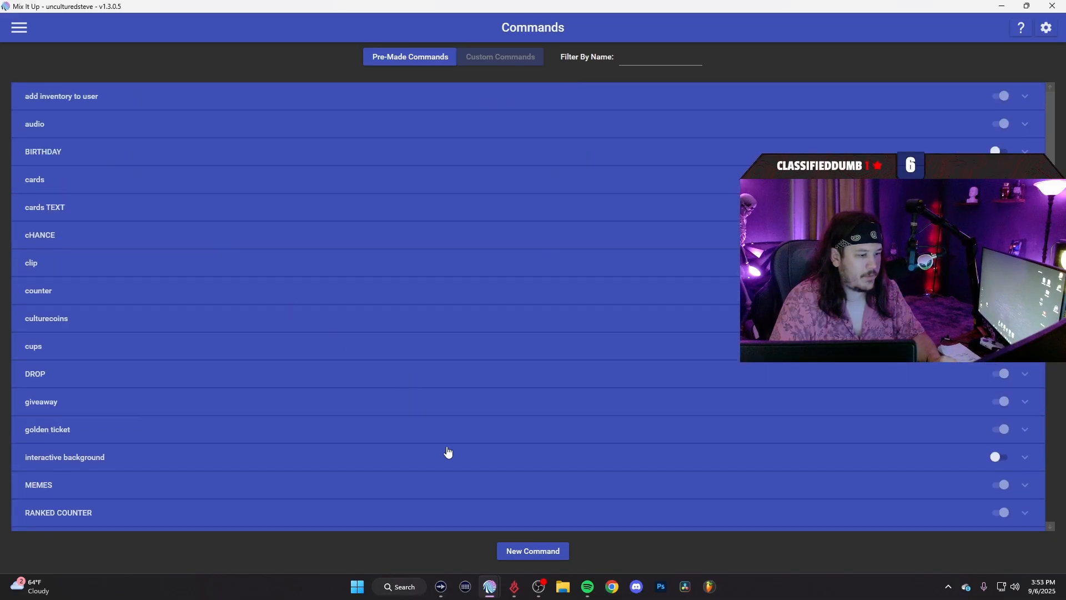
mouse_move(539, 587)
left_click(544, 543)
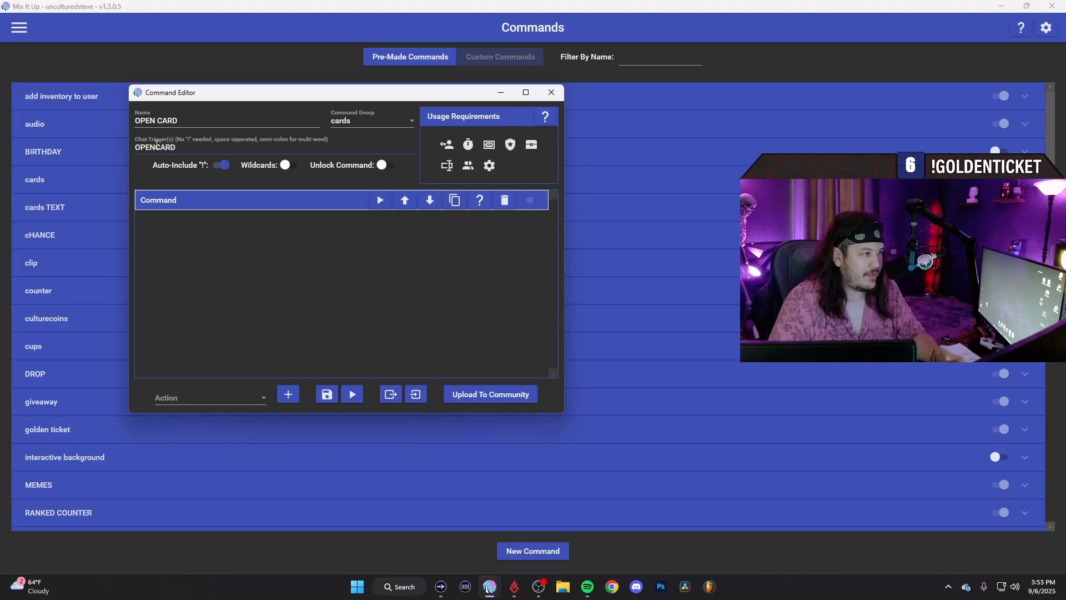
left_click(184, 149)
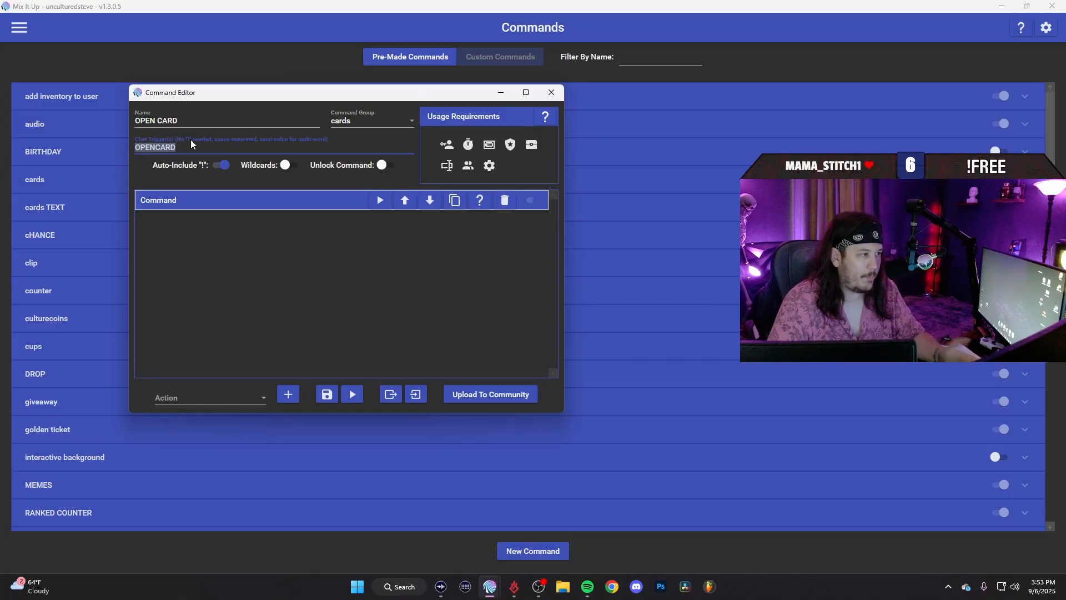
left_click_drag(310, 103, 193, 102)
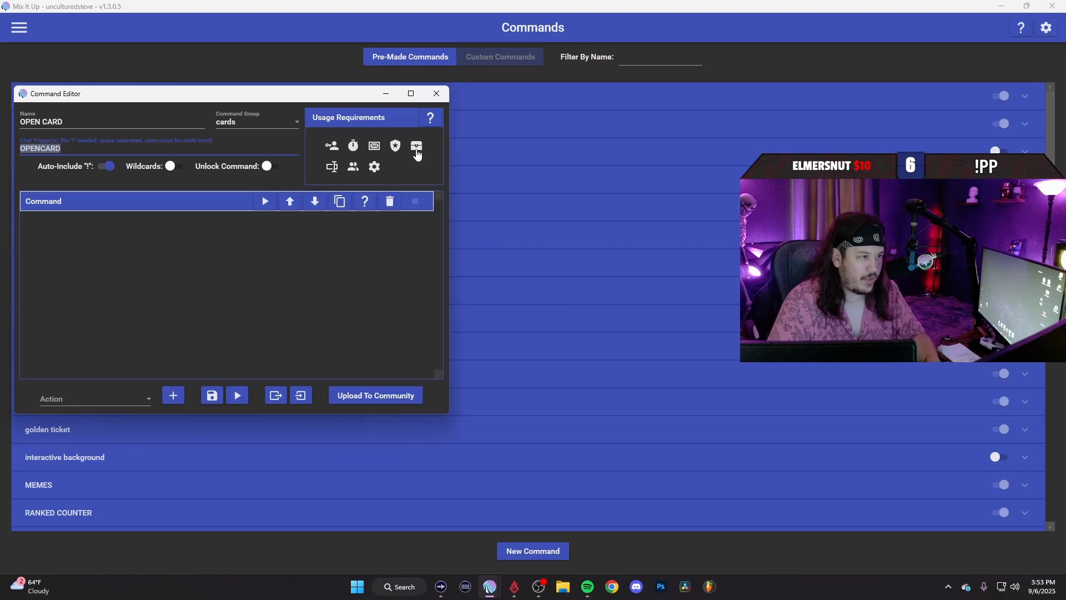
- Examine OPEN CARD's inventory requirement, keeping TOKENS as the inventory and CARDS TOKEN as the item, and close it
left_click(418, 154)
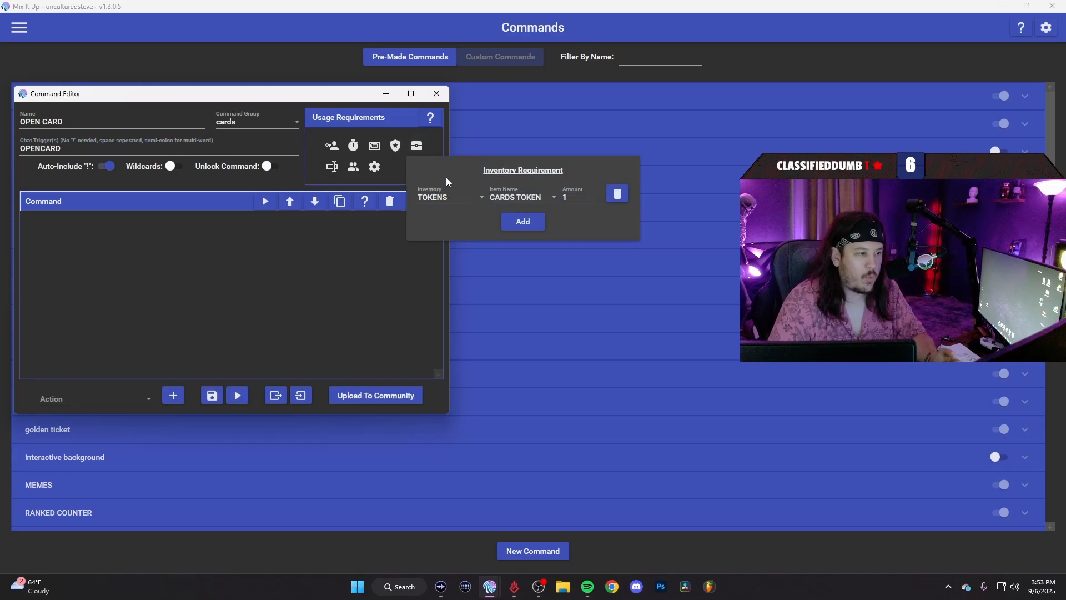
left_click(438, 200)
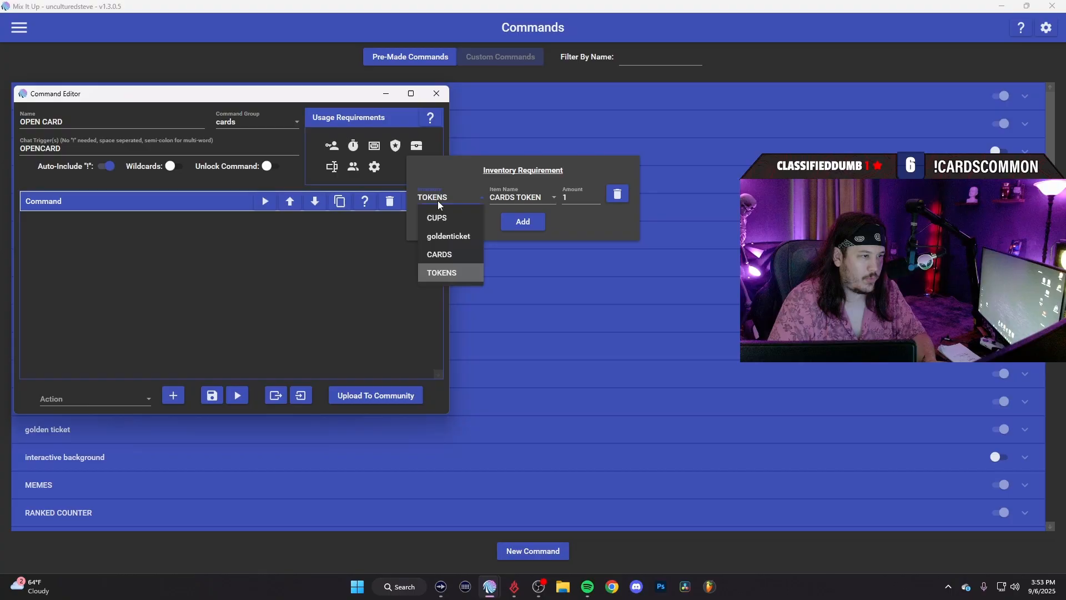
left_click(449, 273)
left_click(522, 198)
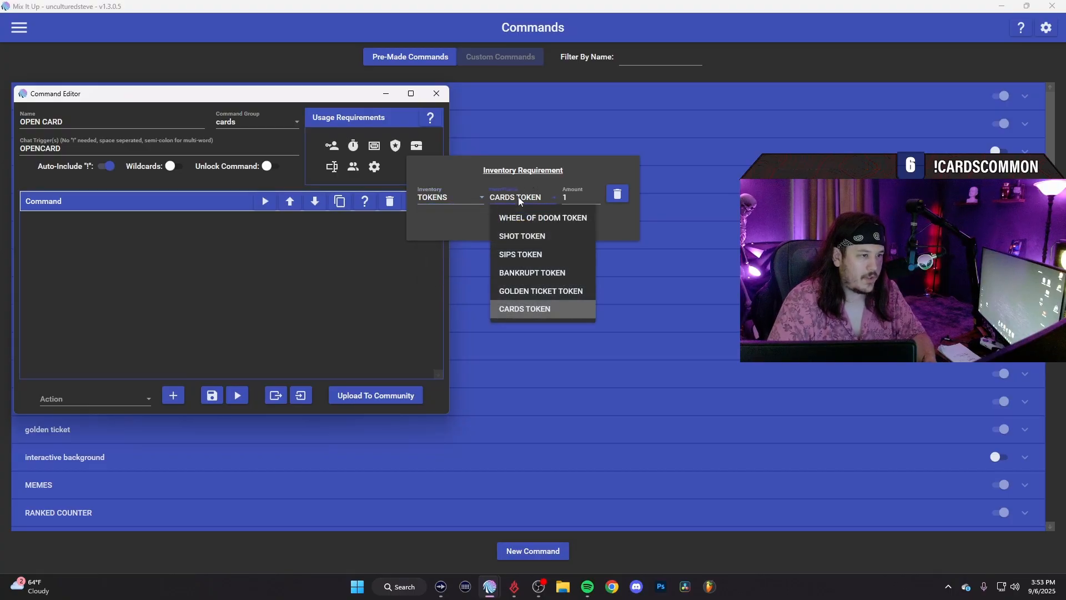
left_click(517, 309)
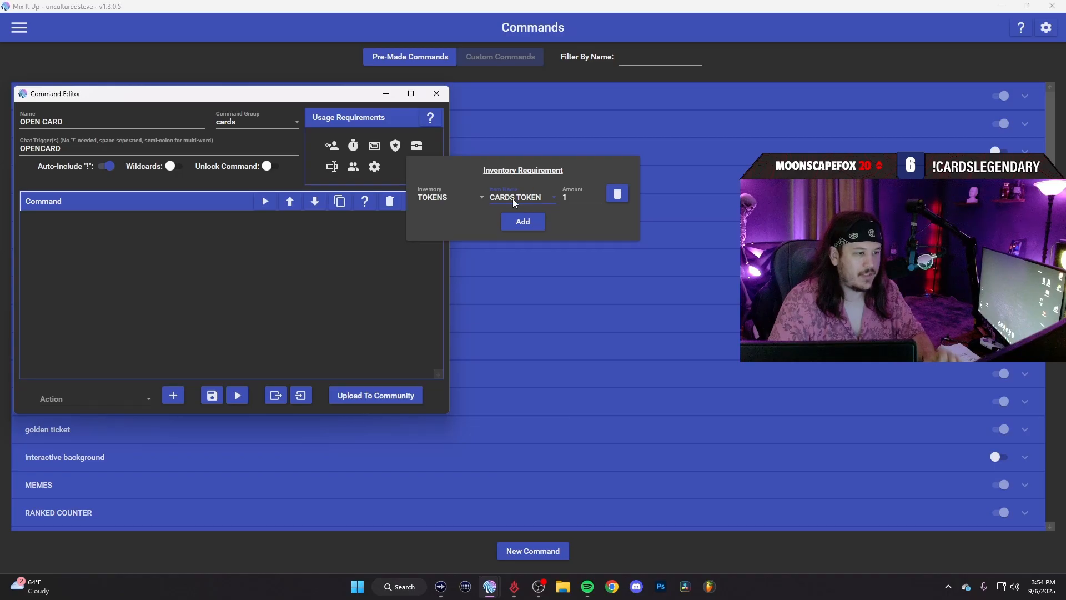
left_click(314, 281)
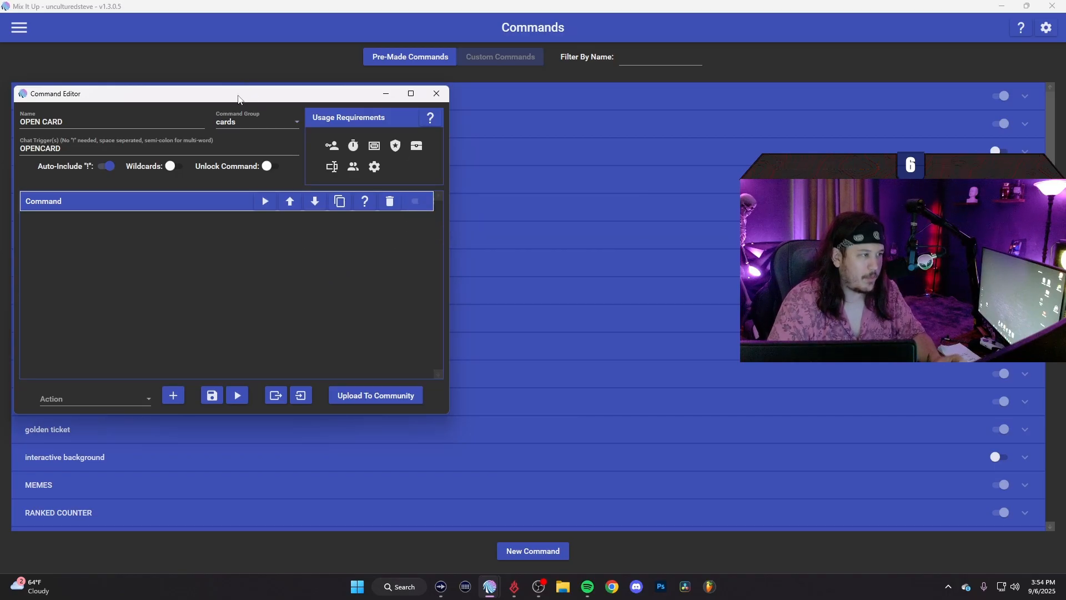
- Browse the action types that can be added to the OPEN CARD command and select Command
left_click_drag(240, 100, 314, 107)
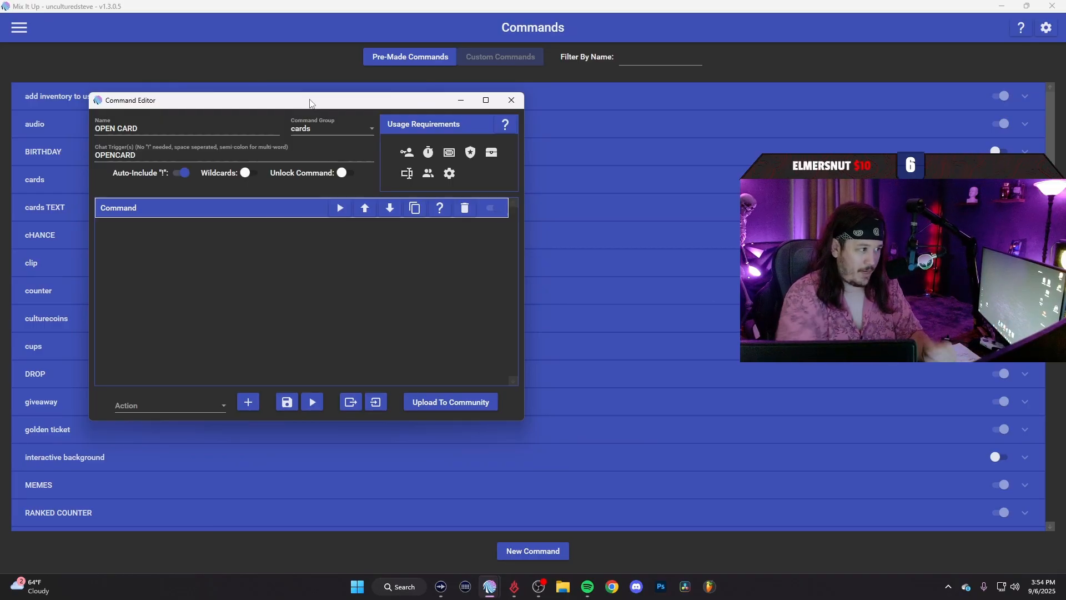
left_click_drag(323, 103, 325, 102)
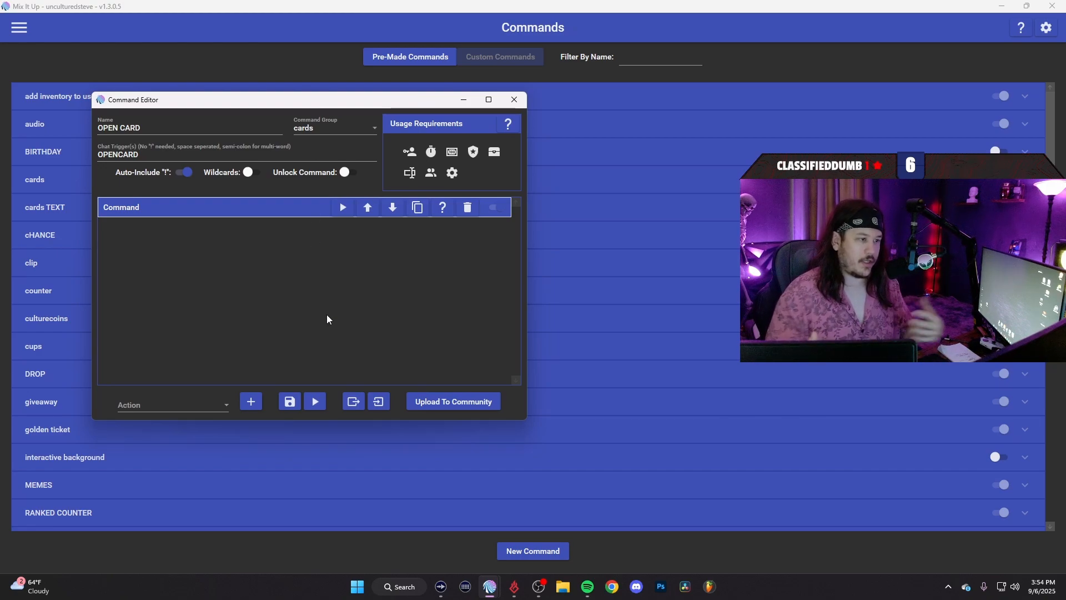
left_click(165, 406)
scroll(182, 262, "down", 1)
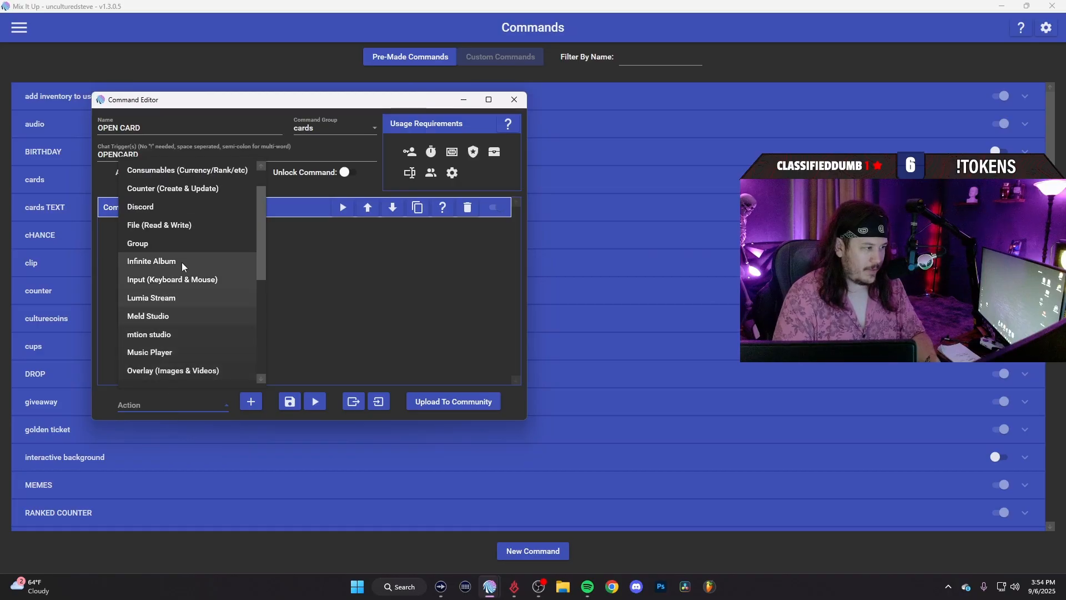
scroll(178, 214, "up", 1)
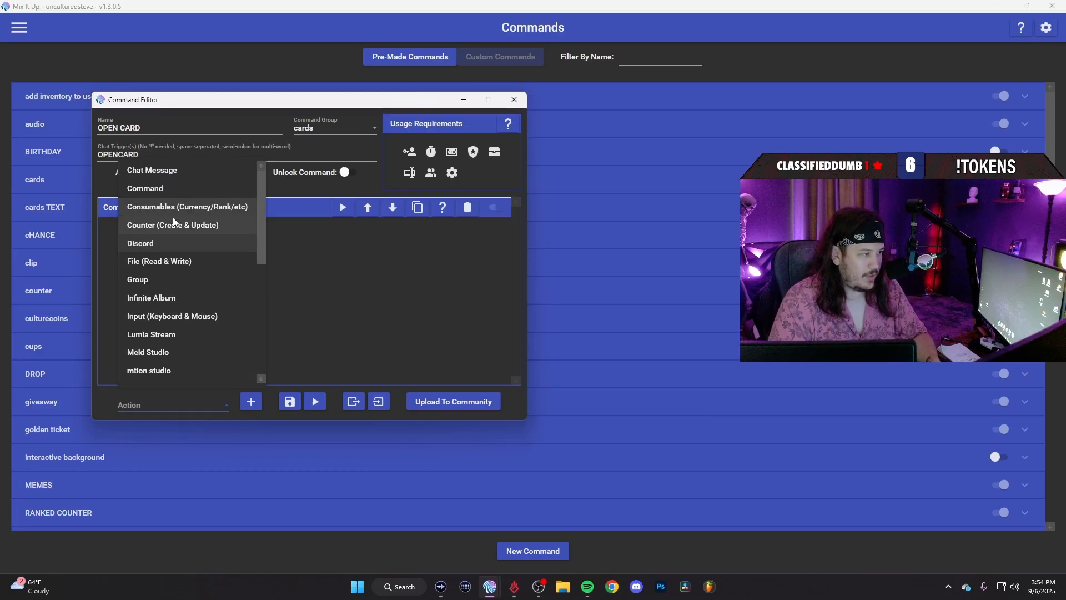
left_click(164, 189)
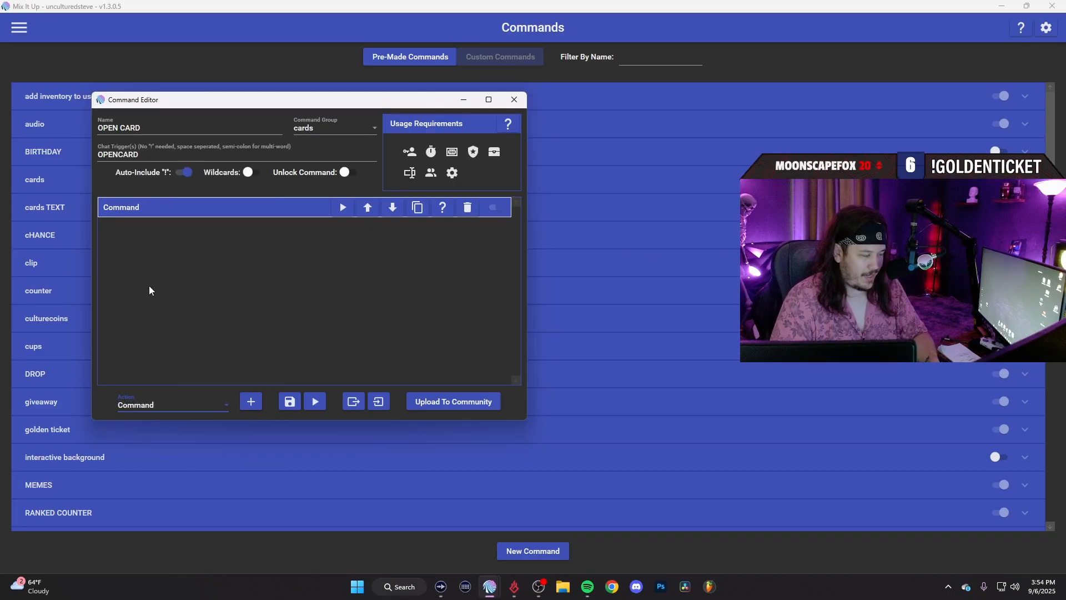
- Expand the existing Command action, keep Run Command and the CARDS action group selected, and close the editor
left_click(155, 209)
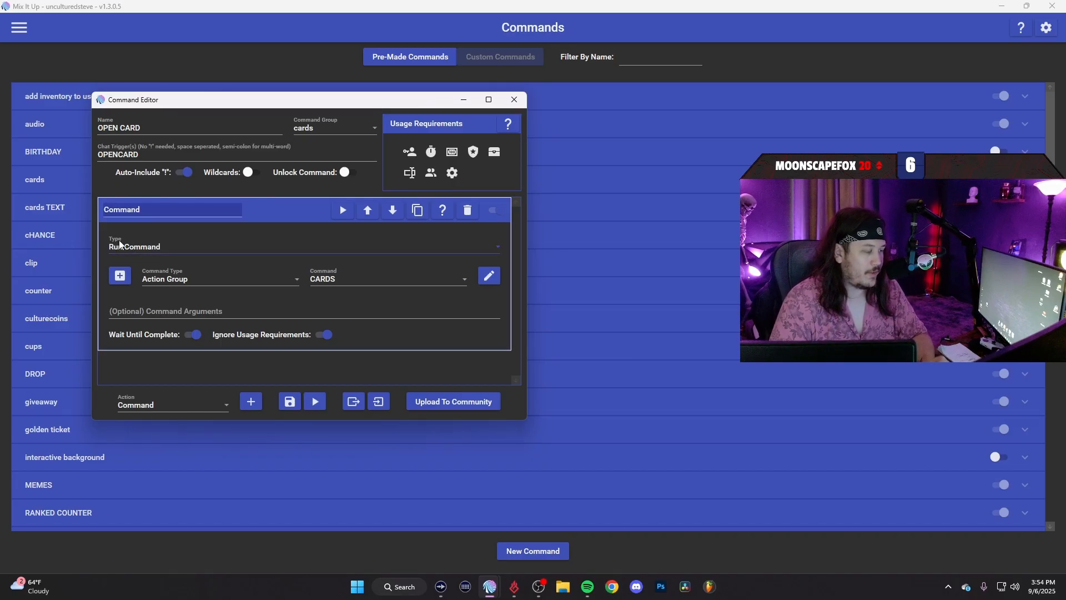
left_click(143, 249)
left_click(139, 269)
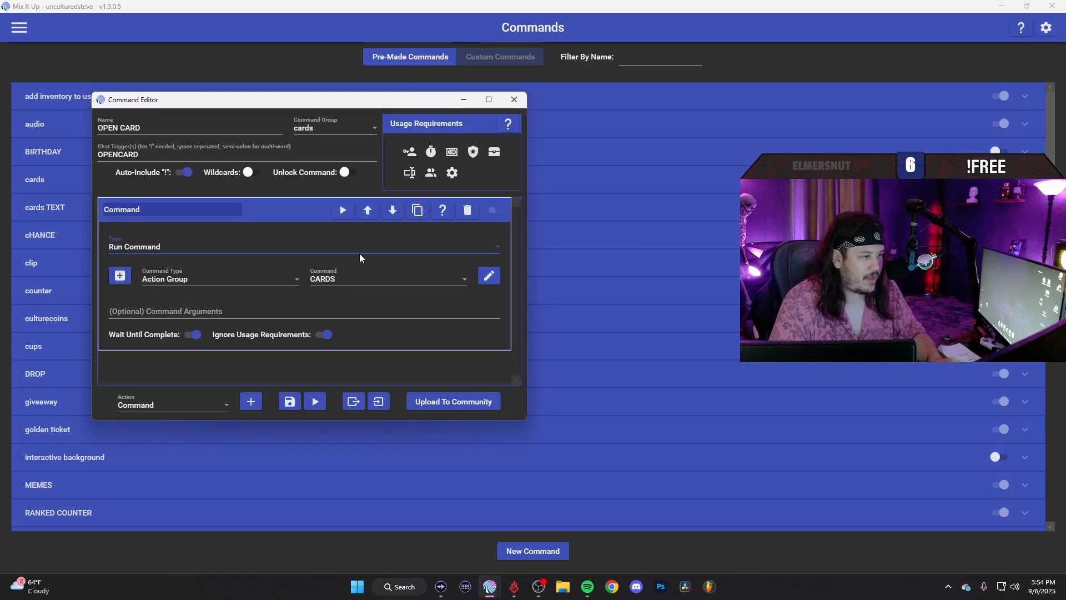
left_click(331, 278)
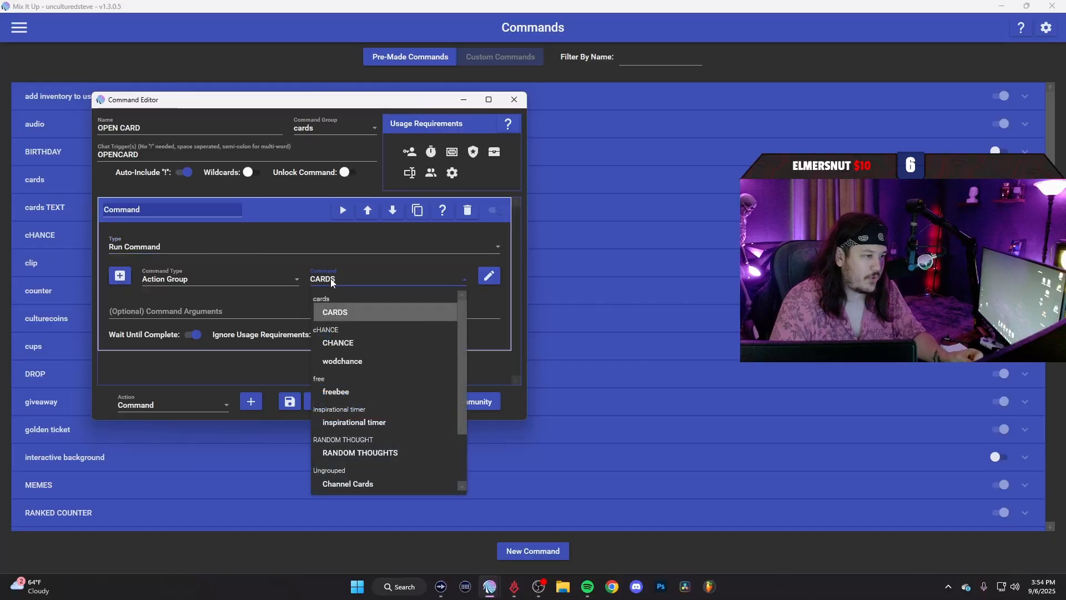
left_click(342, 315)
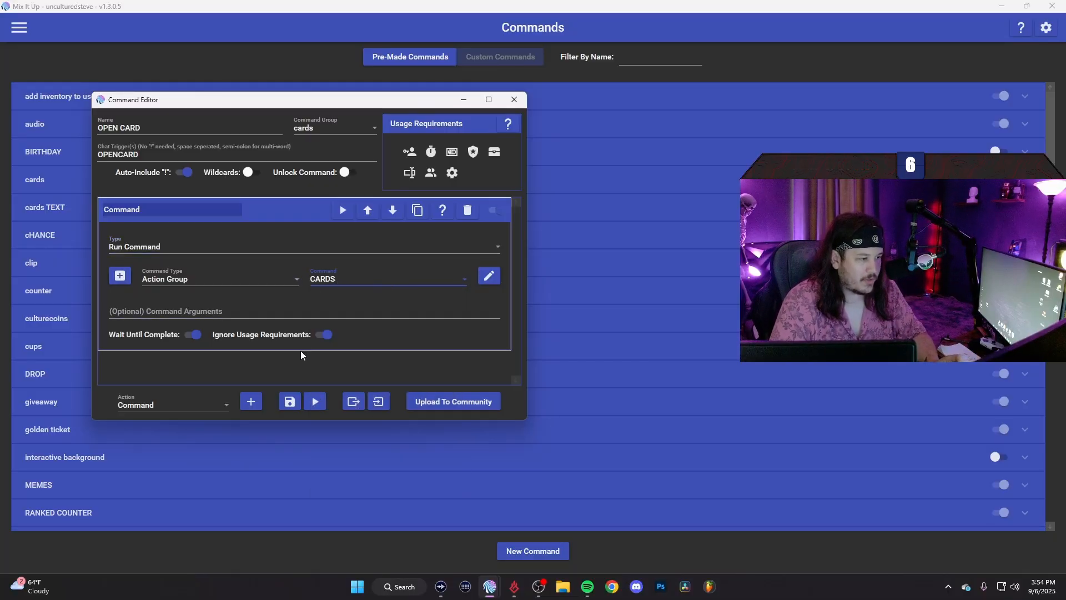
left_click(516, 102)
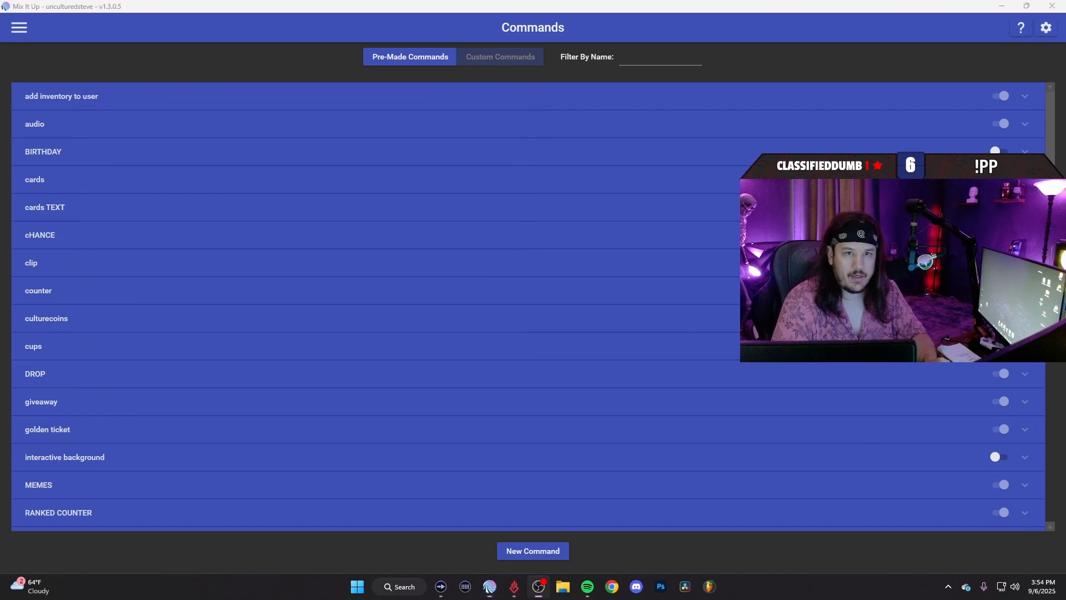
- Bring the Stream Chat window into view and send !opencard to test opening a random card
left_click_drag(1065, 44, 468, 46)
left_click(411, 507)
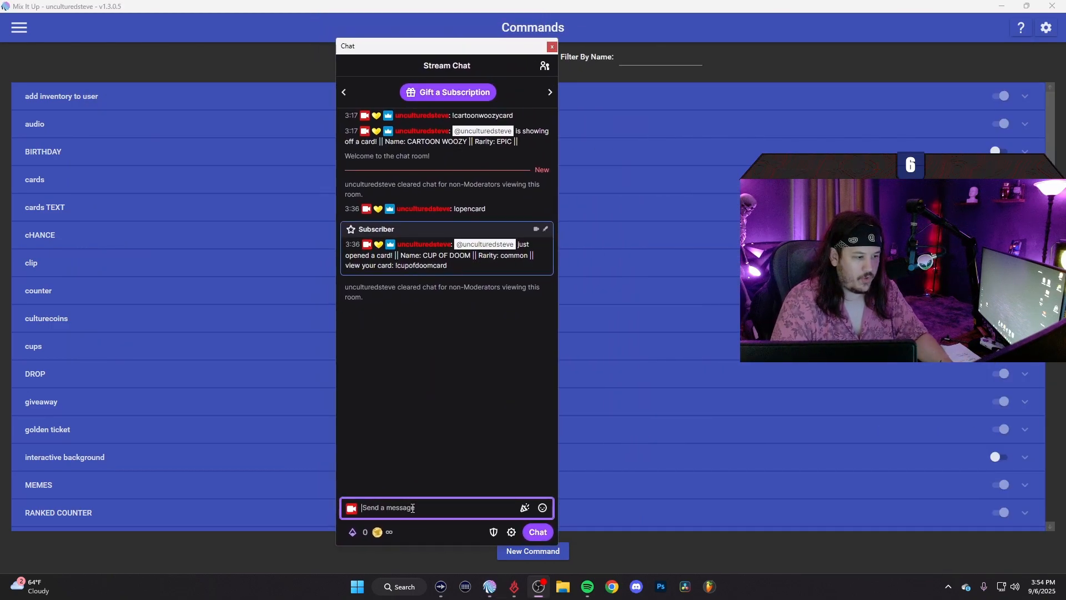
type("!")
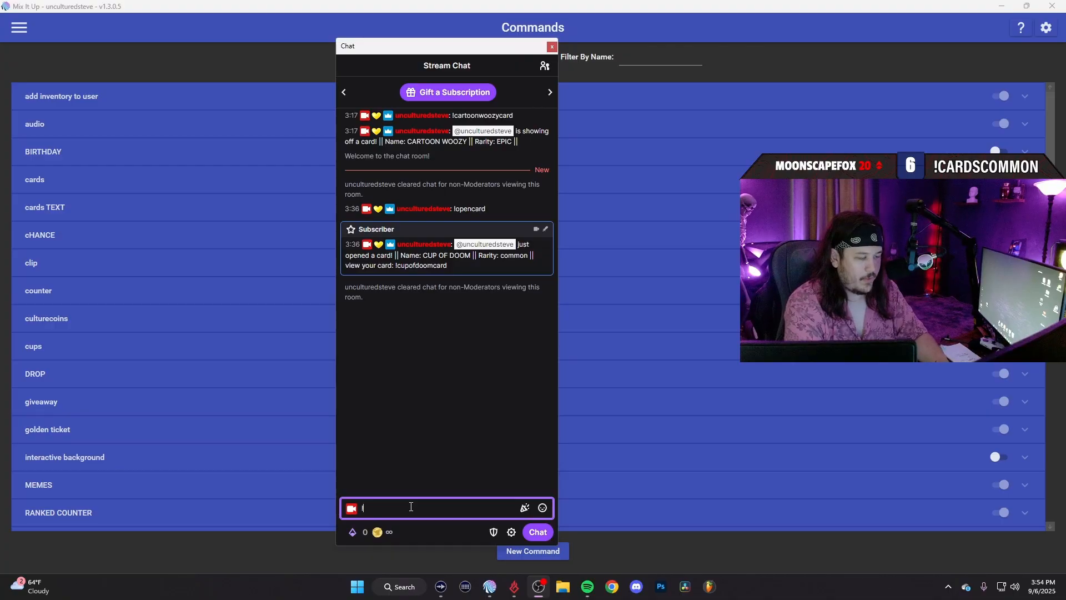
type("opencard")
key("Return")
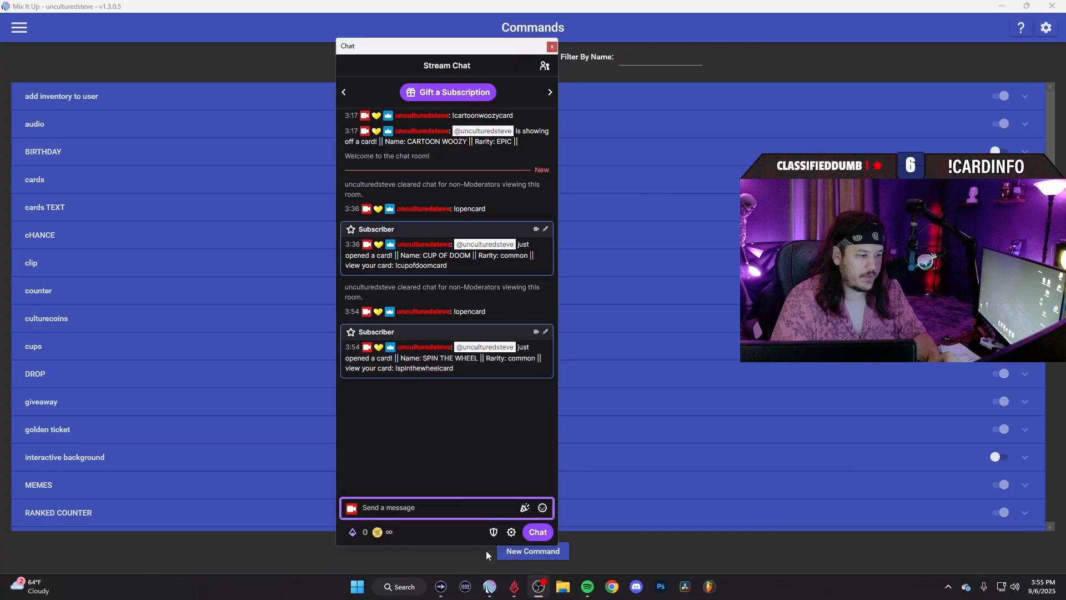
- Send !cartoonwoozycard in the stream chat to show off that card, and move the chat window out of view
type("!o")
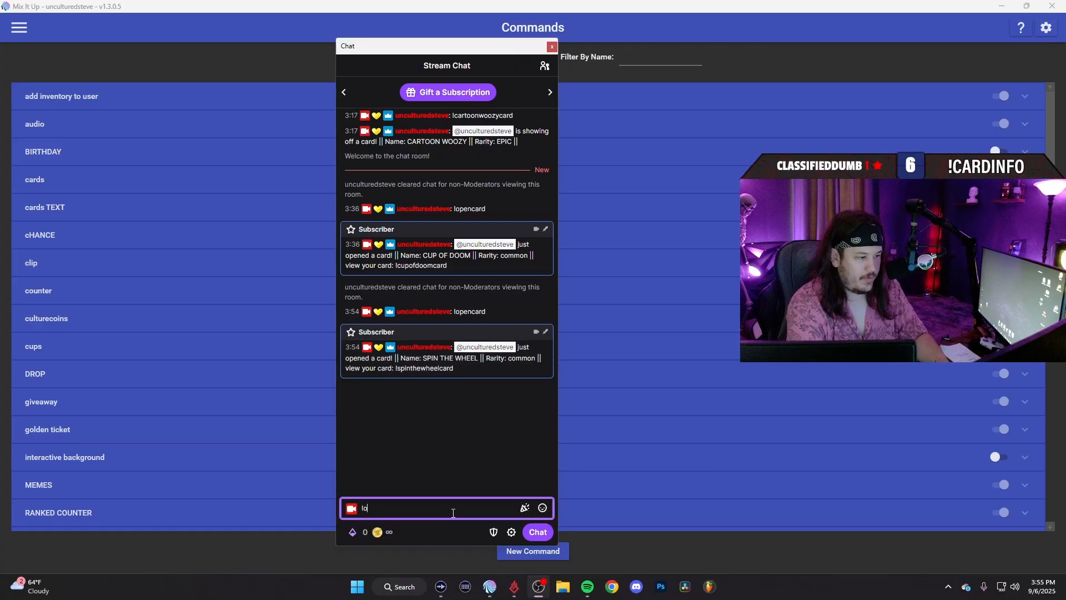
key("BackSpace")
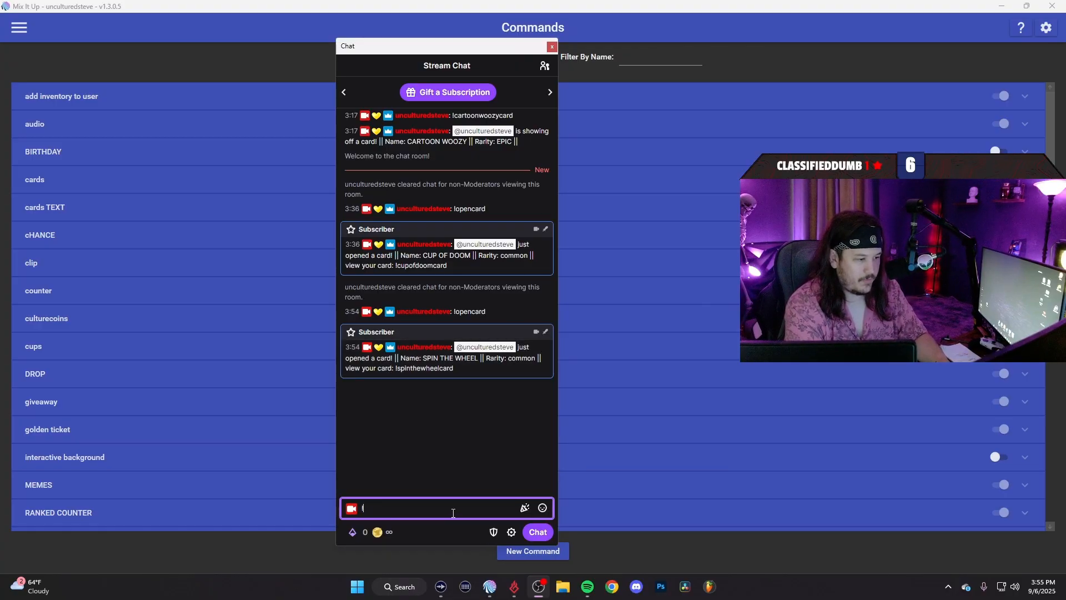
type("cartoonwoozycard")
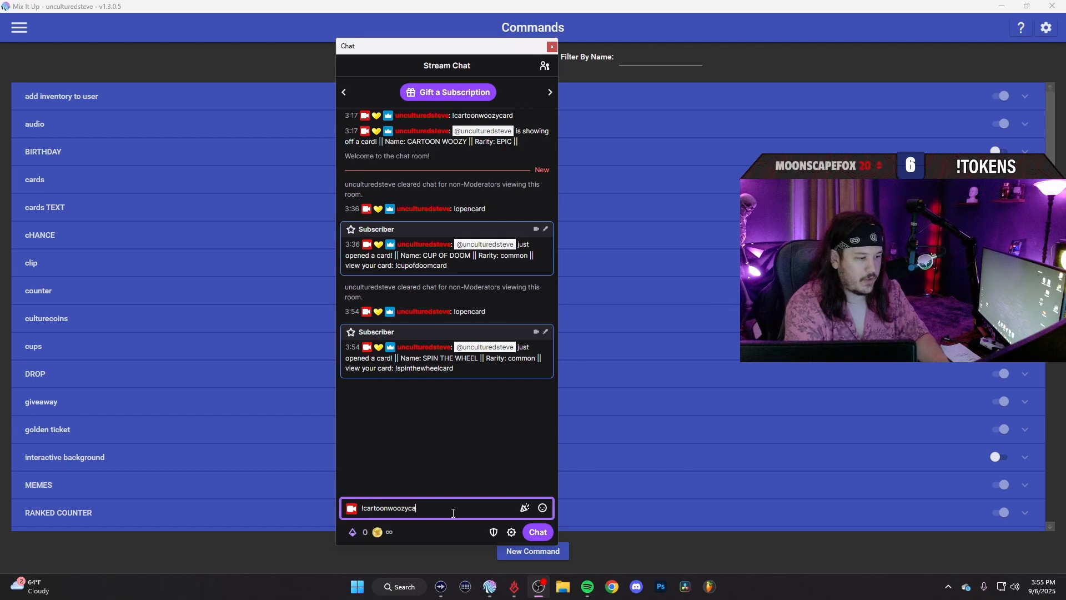
key("Return")
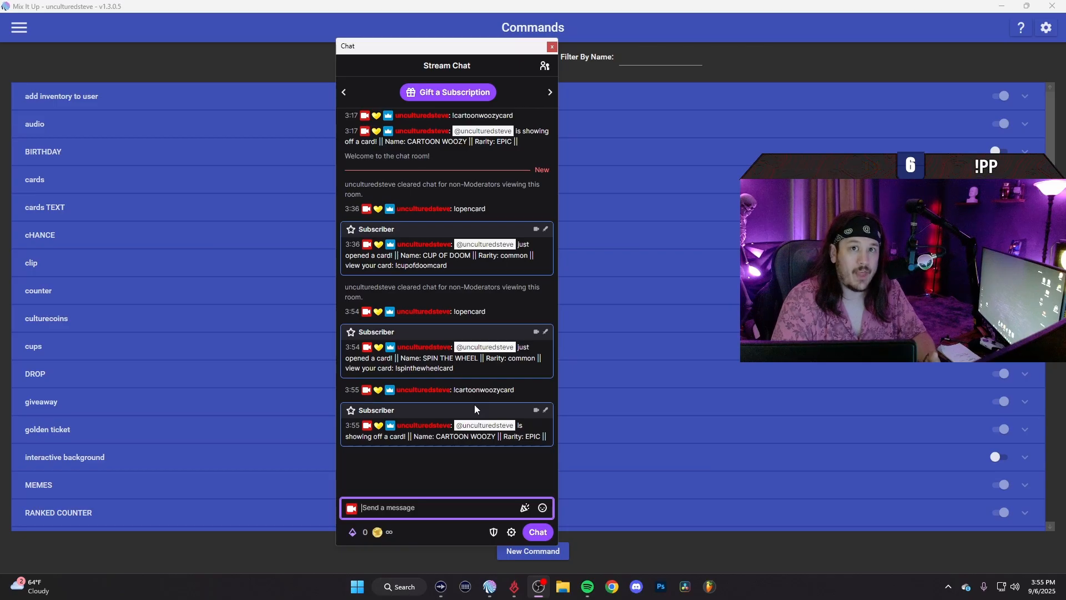
left_click_drag(422, 48, 1065, 62)
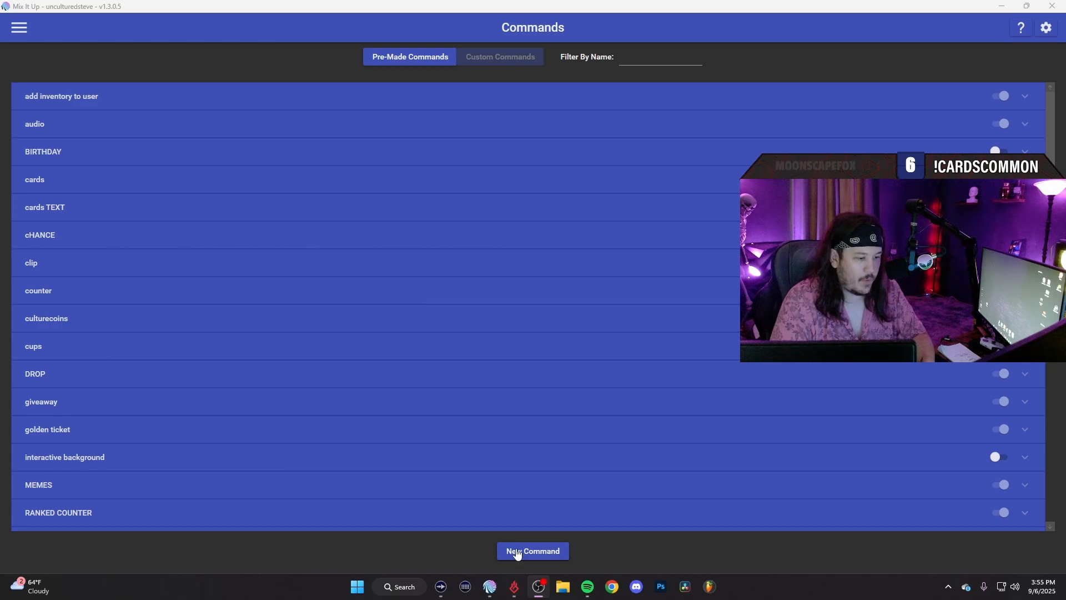
- Expand the cards command group and look through its list of card commands
left_click(110, 179)
scroll(538, 255, "down", 5)
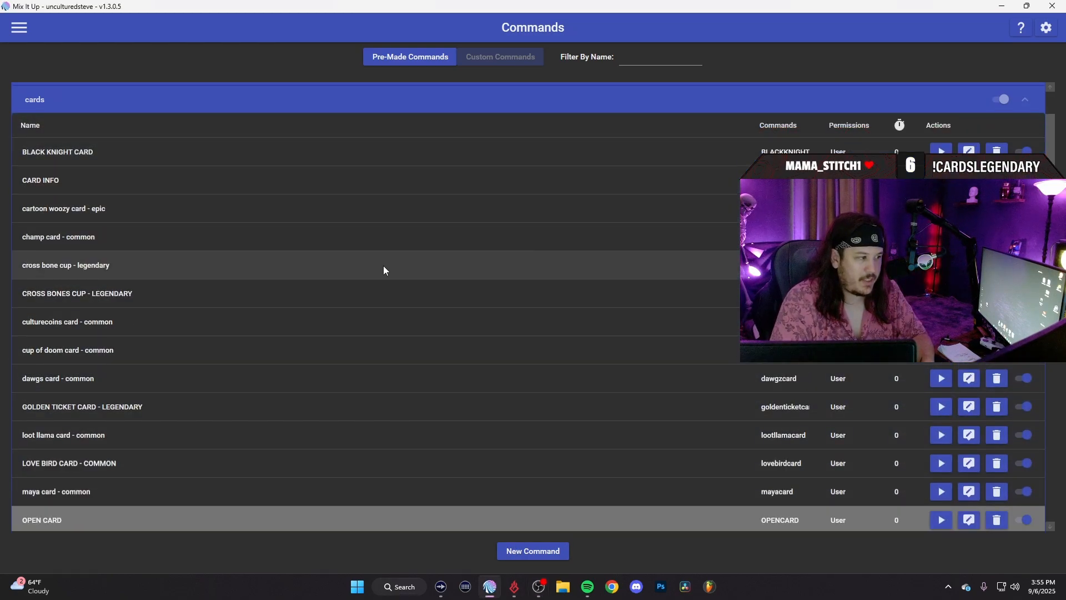
scroll(131, 196, "down", 13)
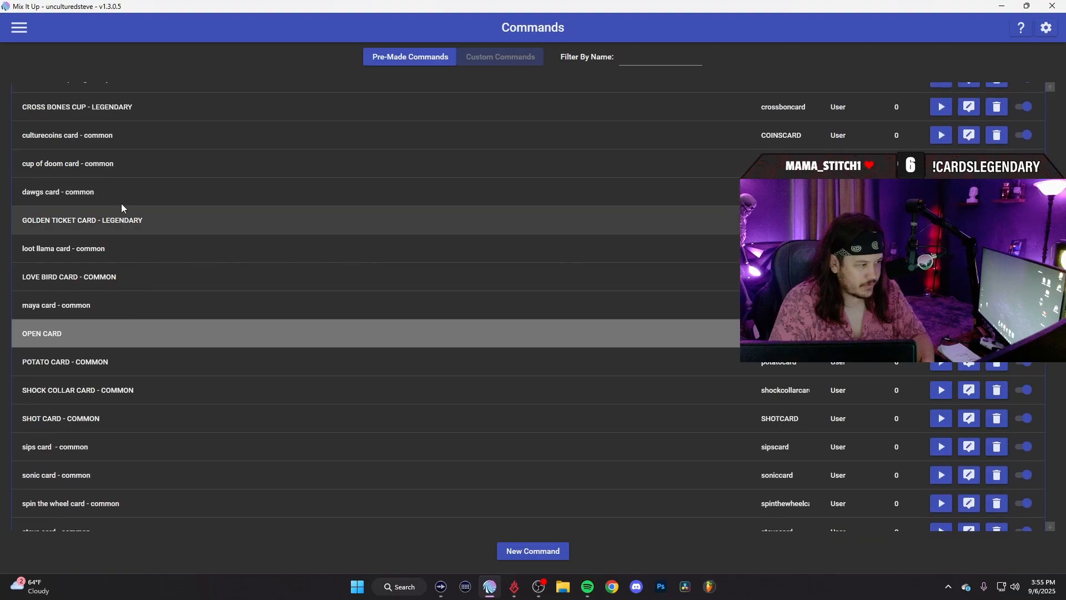
scroll(129, 240, "up", 15)
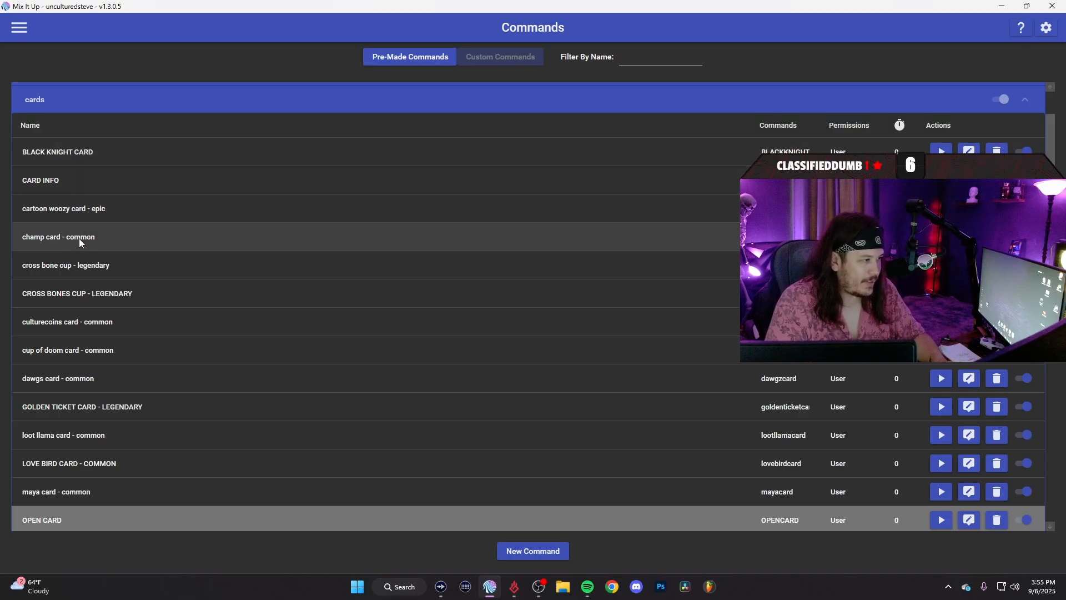
scroll(64, 266, "down", 5)
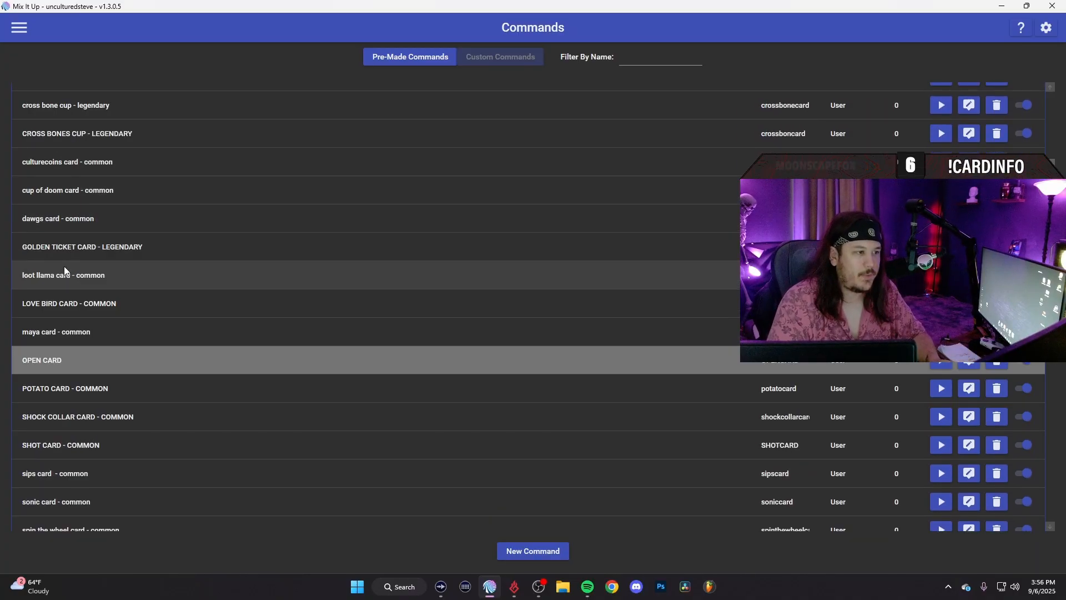
scroll(65, 272, "up", 1)
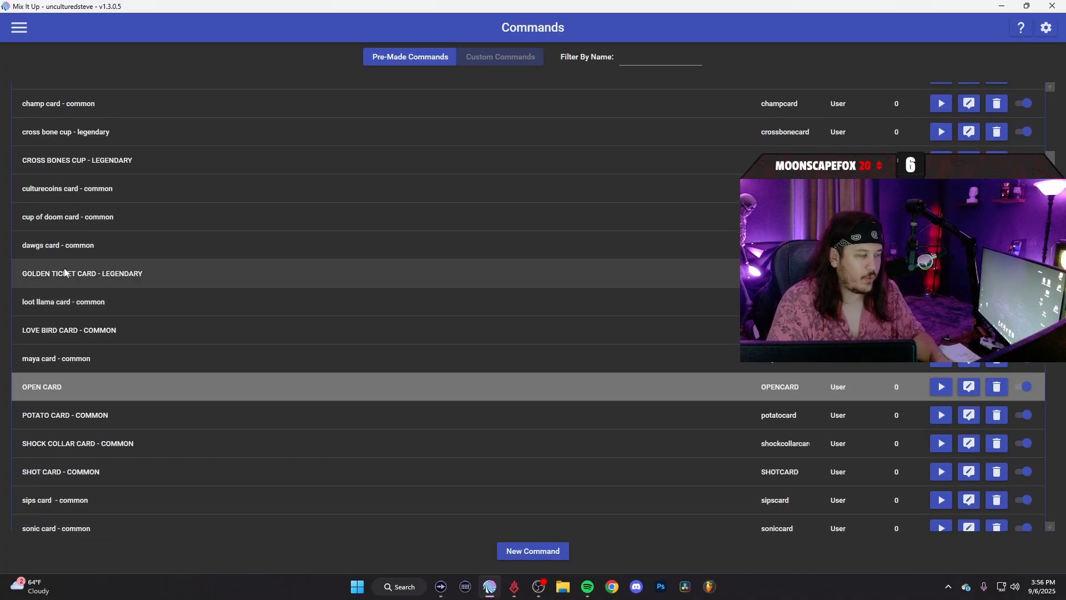
scroll(65, 271, "up", 6)
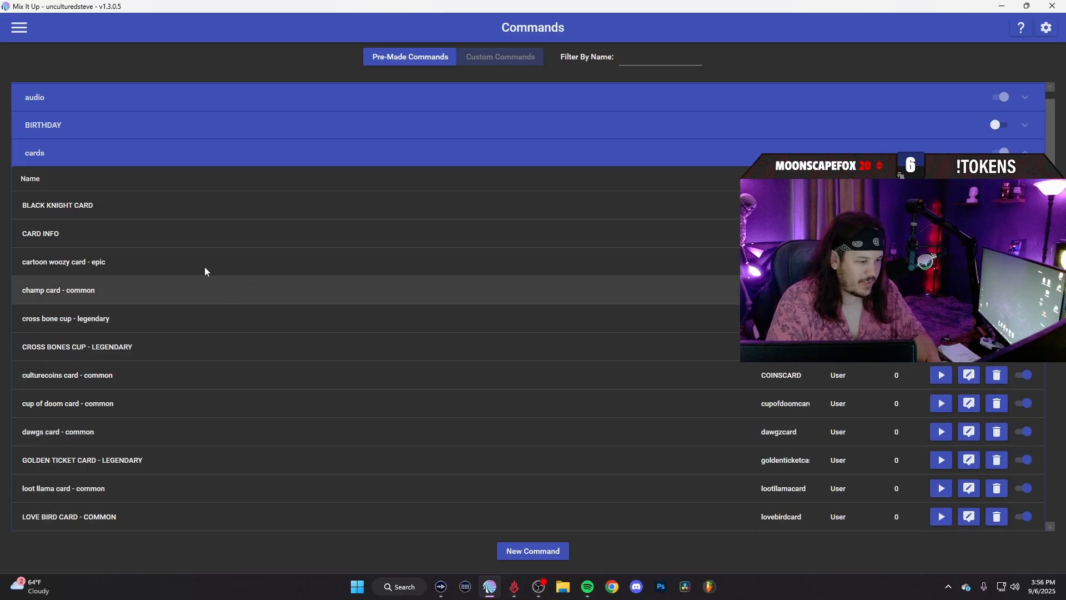
- Open the BLACK KNIGHT CARD command for editing and check its inventory usage requirement
left_click(969, 205)
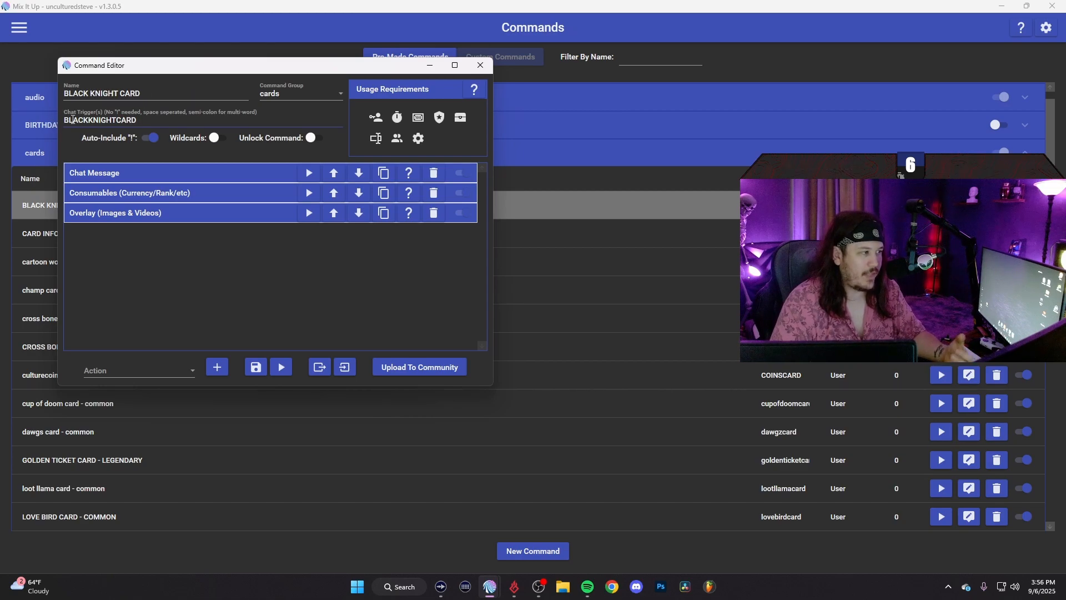
left_click(462, 119)
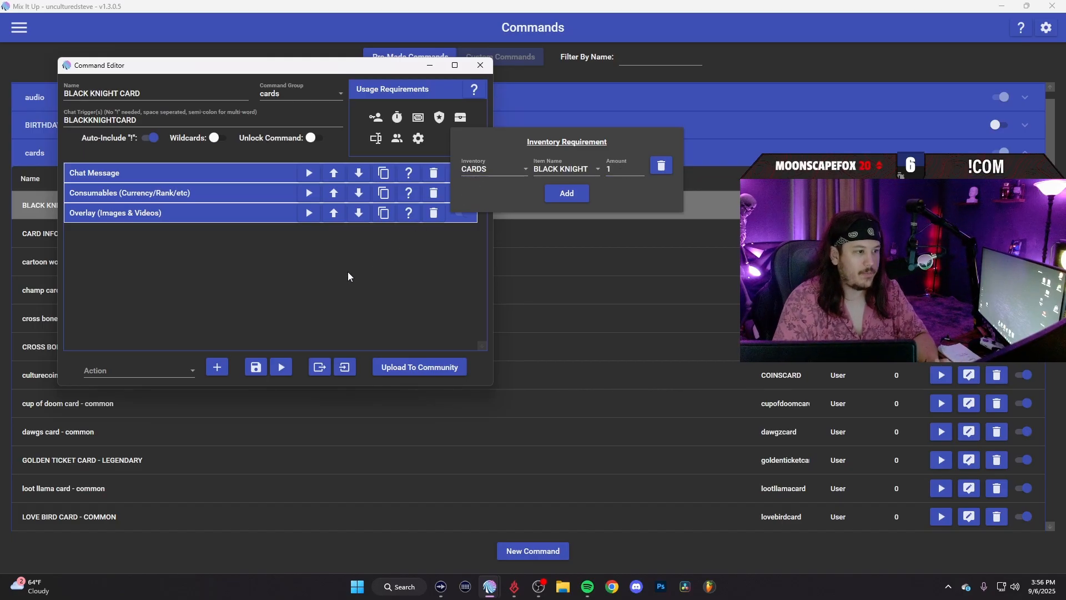
left_click(280, 299)
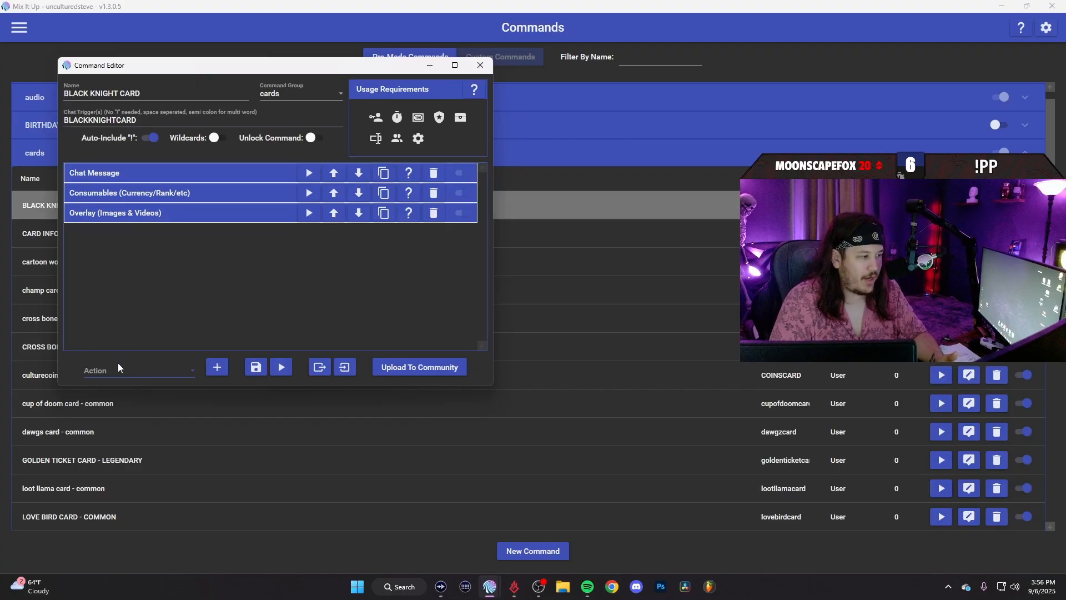
- Expand the Consumables, Chat Message and Overlay actions of the black knight command and maximize the editor to review their settings
left_click(121, 195)
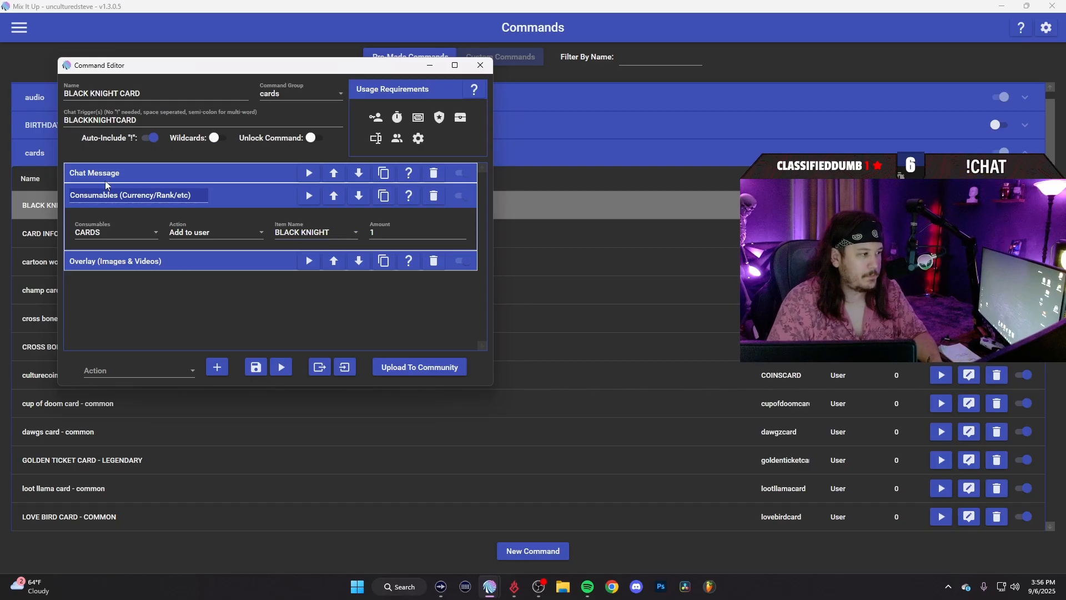
left_click(124, 175)
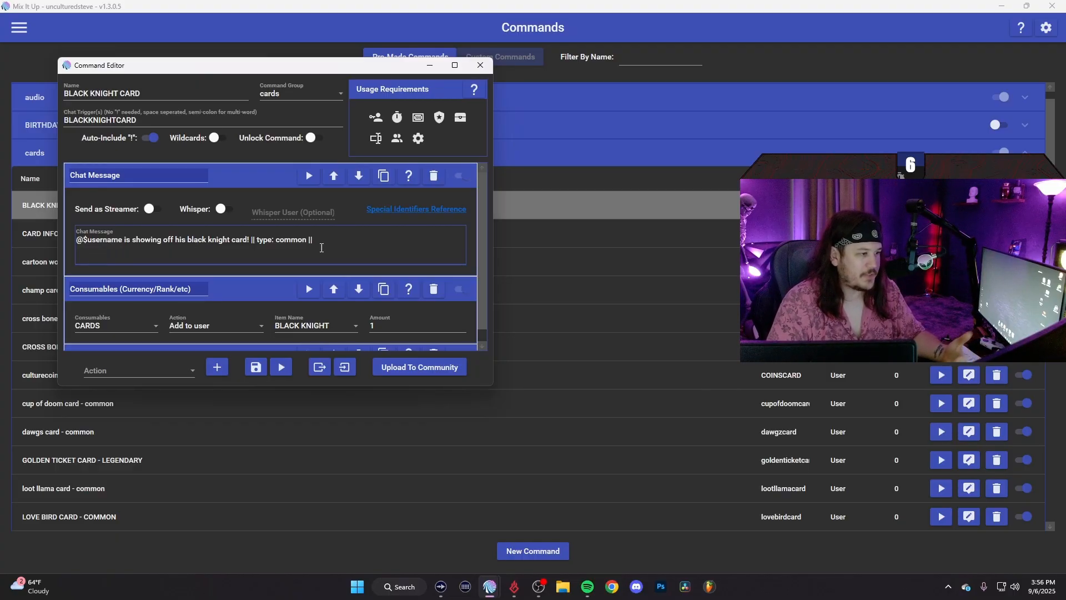
scroll(156, 289, "down", 1)
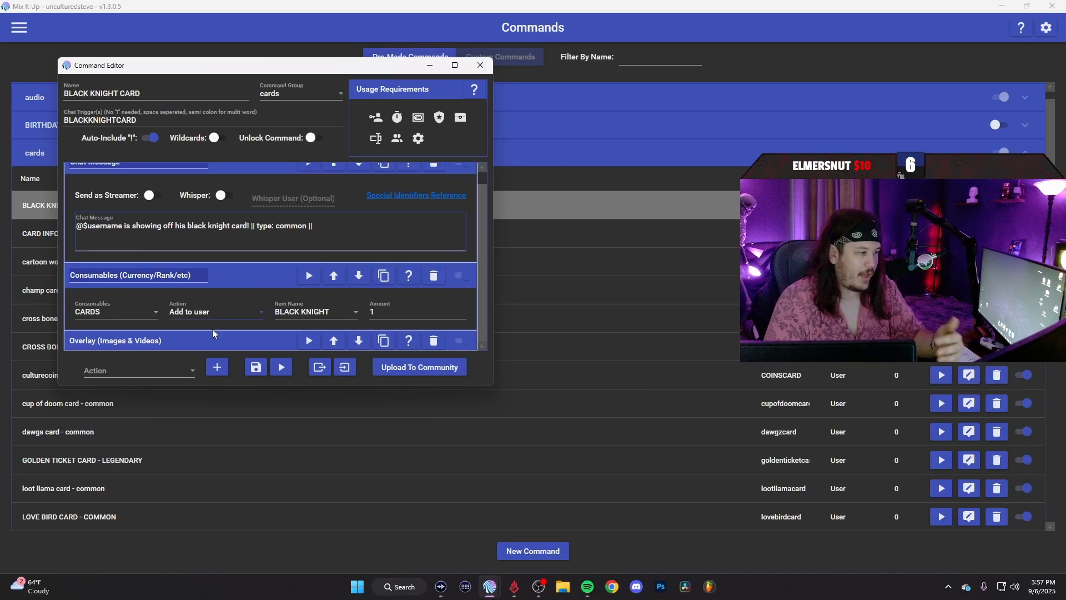
scroll(191, 347, "down", 5)
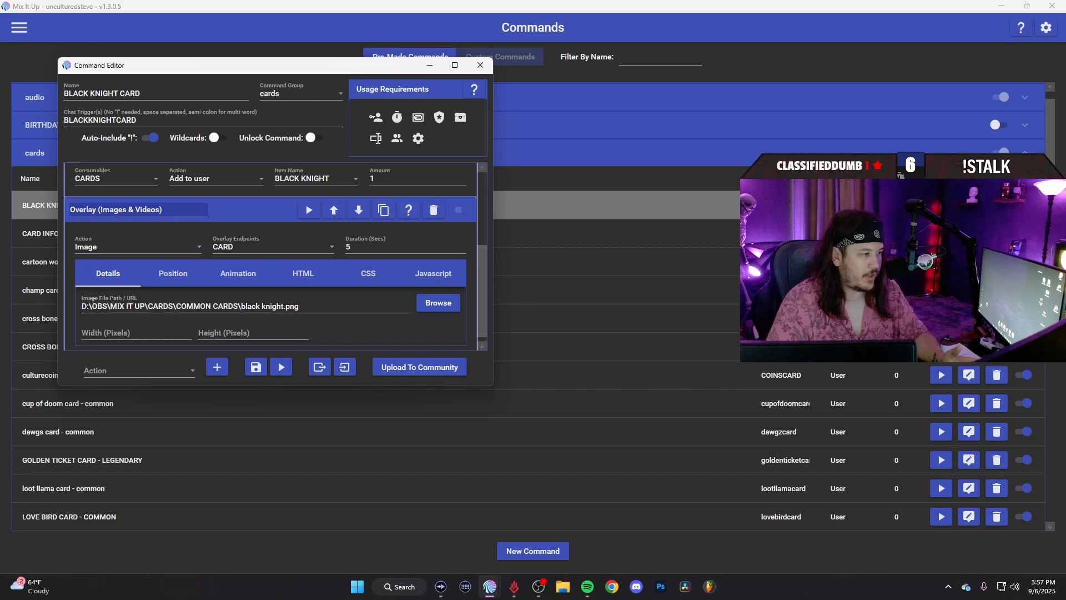
left_click_drag(342, 67, 321, 1)
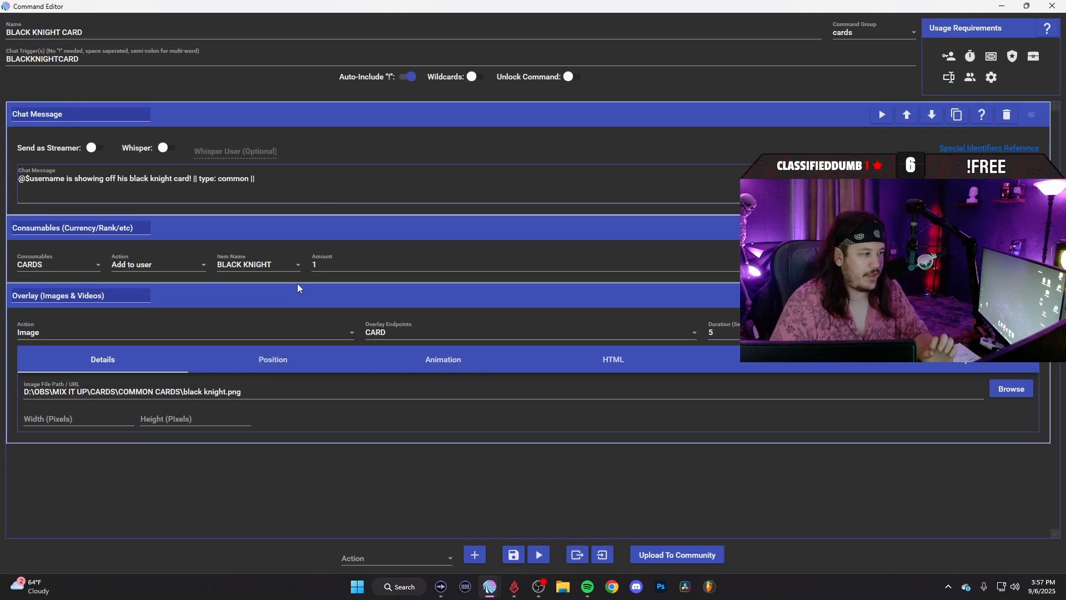
- Review the overlay image's animations, browse the entrance animation options without changing the selection, and close the editor
left_click(432, 359)
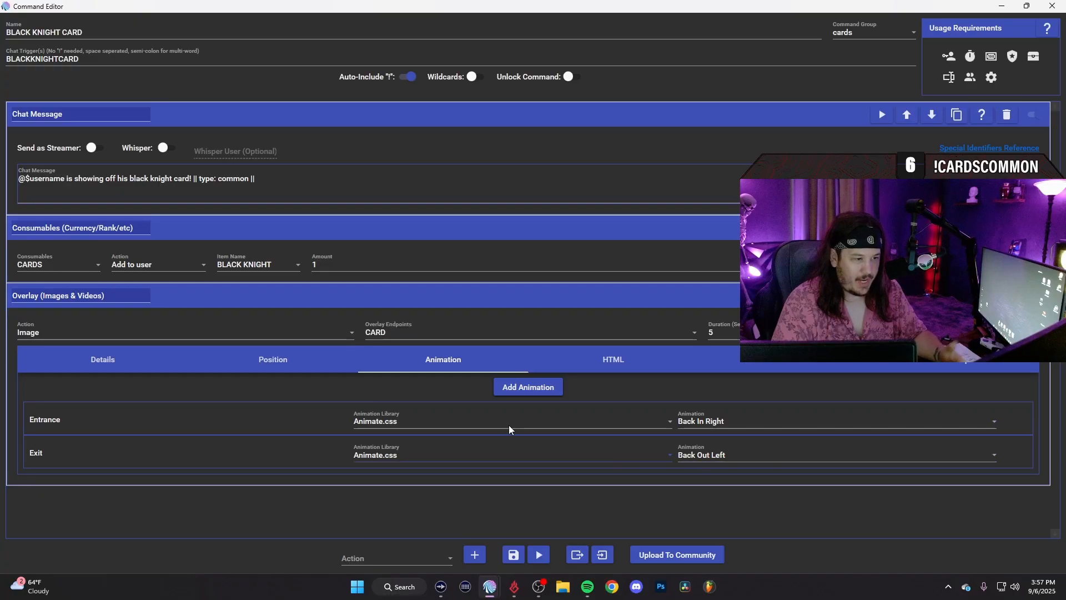
left_click(433, 360)
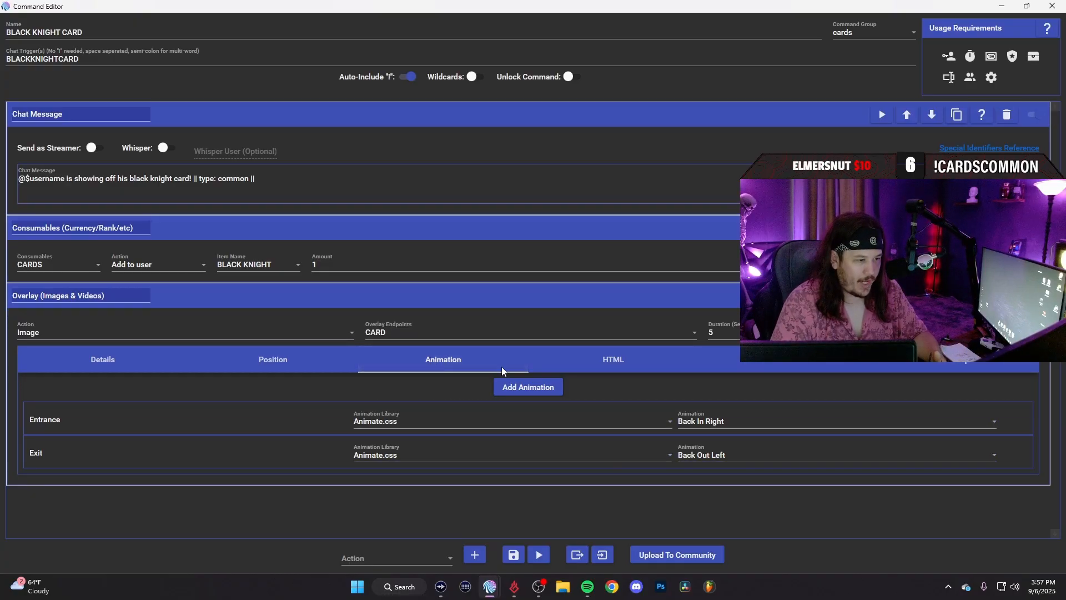
left_click(717, 423)
scroll(722, 300, "down", 20)
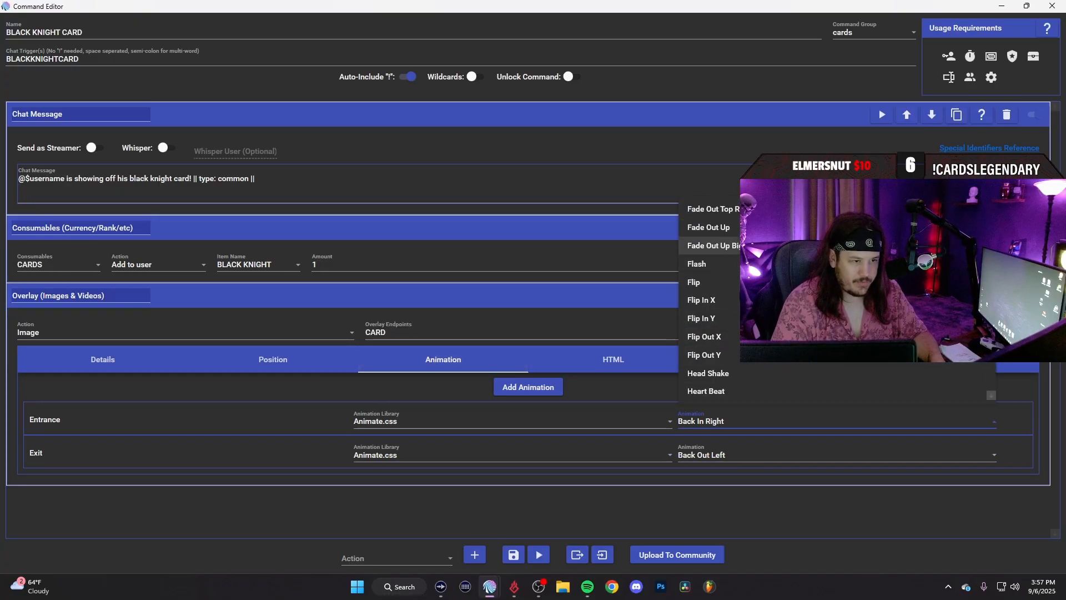
scroll(739, 299, "down", 10)
scroll(738, 301, "up", 6)
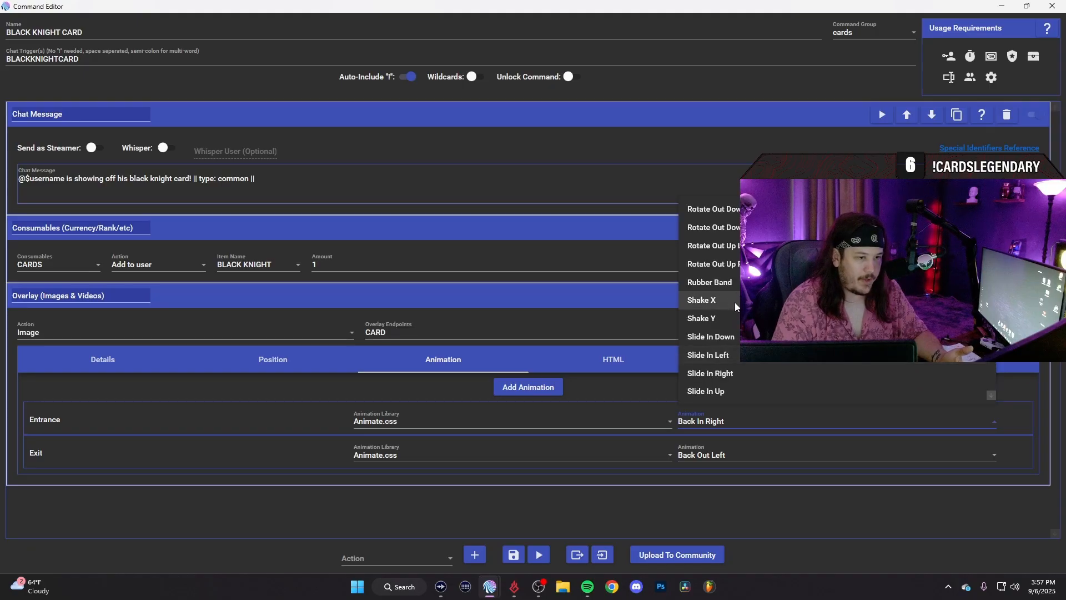
scroll(736, 305, "down", 2)
left_click(708, 518)
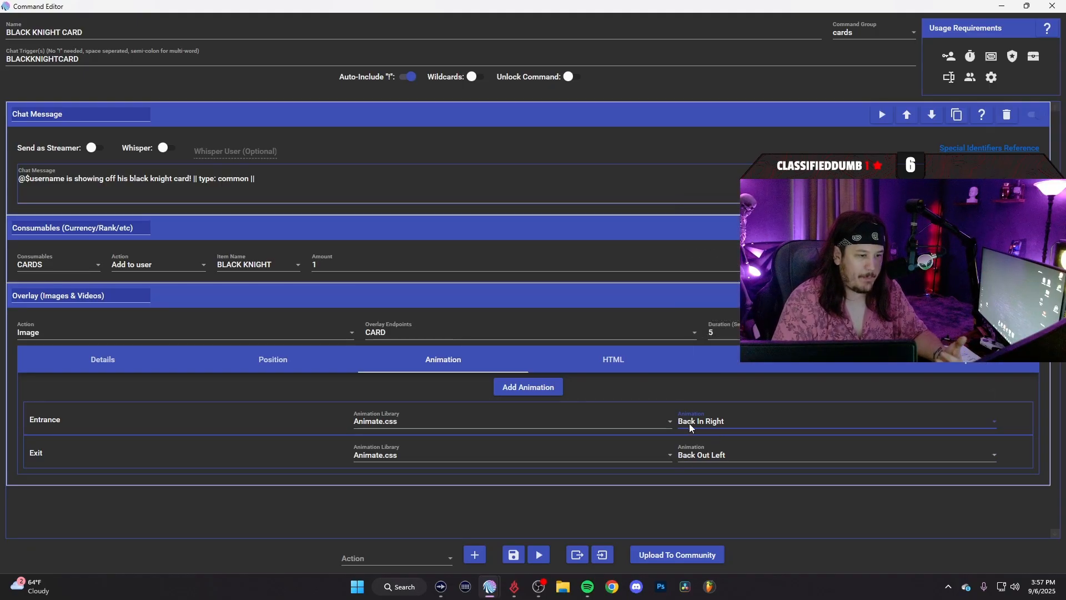
left_click(561, 519)
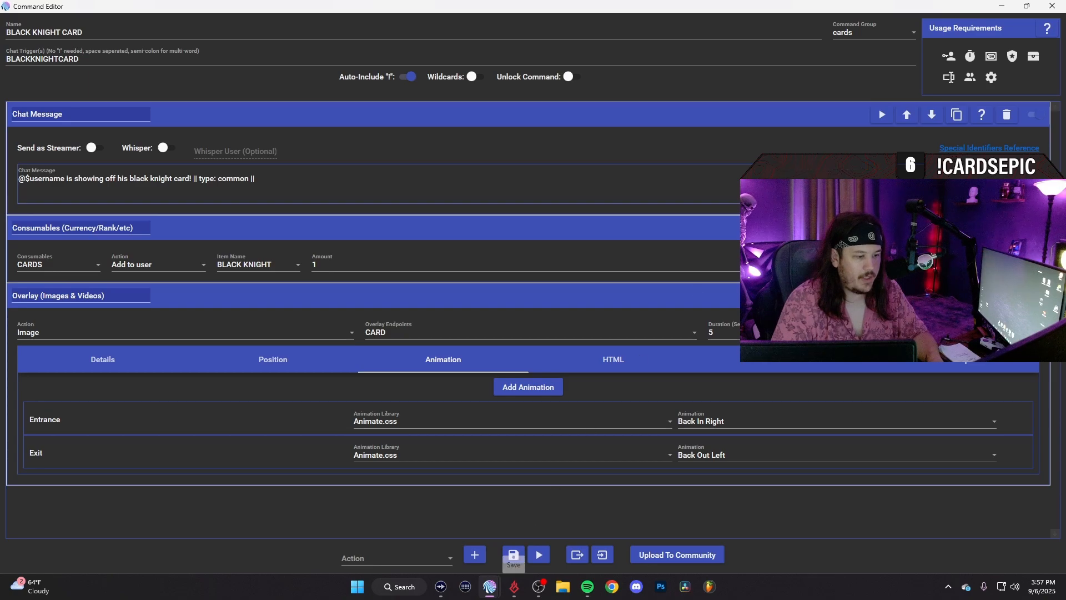
left_click(1050, 13)
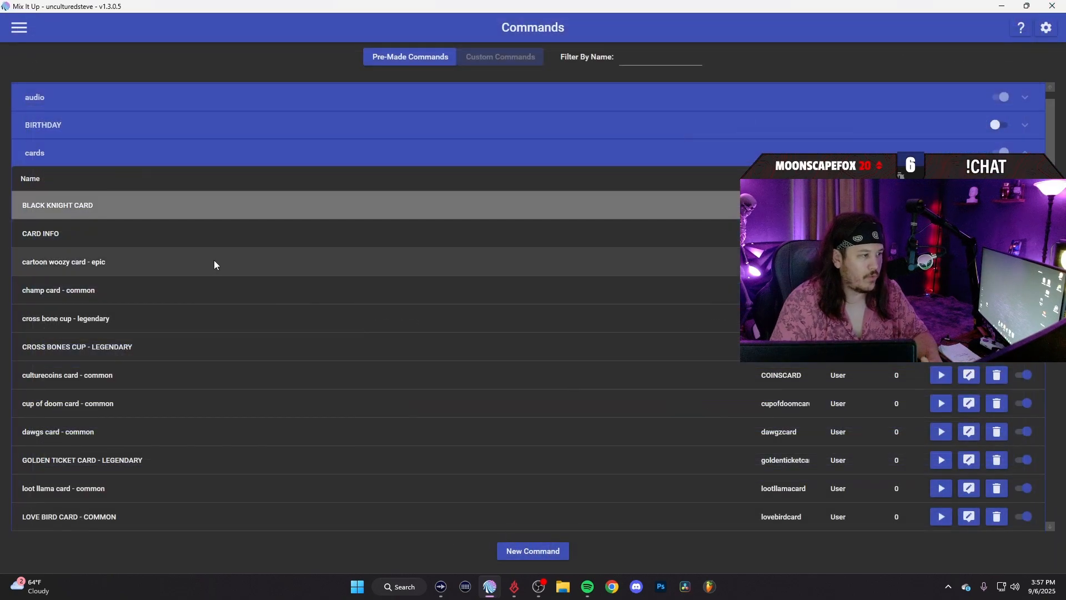
- Open the culturecoins card command, check its inventory requirement and Consumables action, and close the editor
left_click(154, 374)
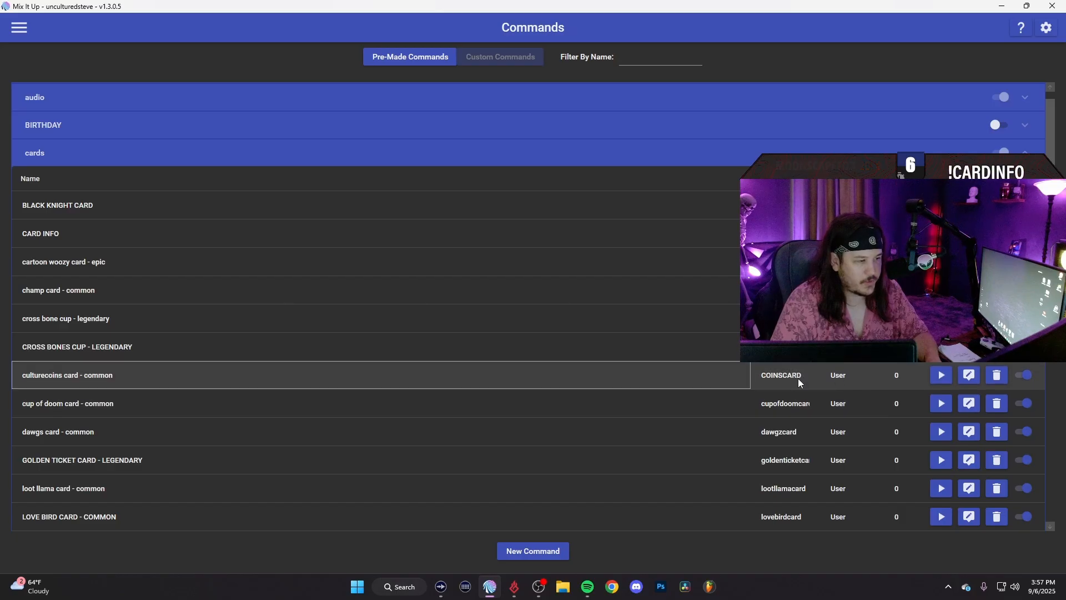
left_click(969, 376)
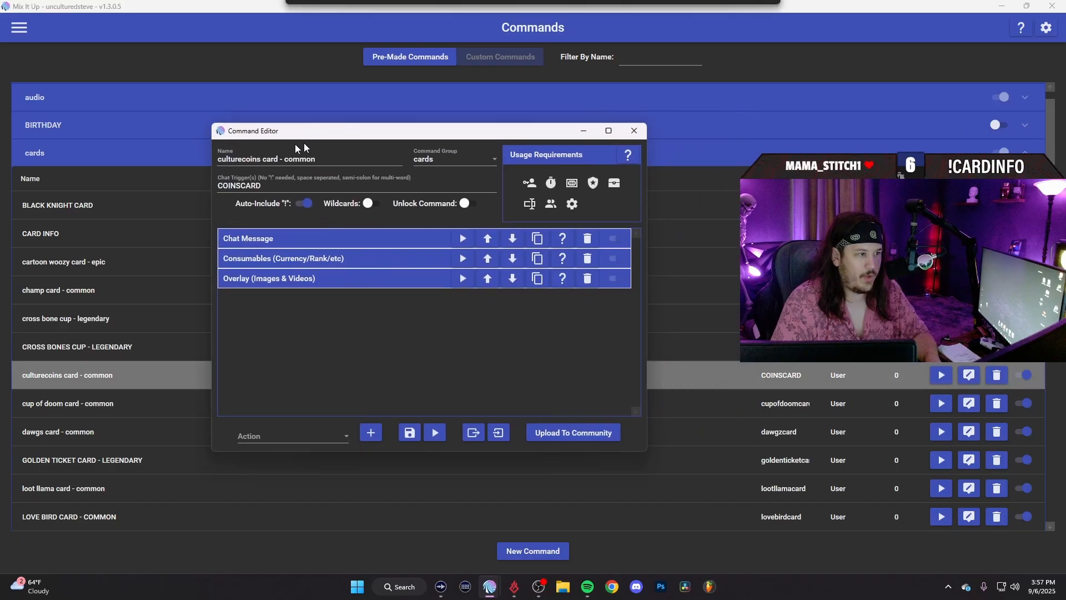
left_click(475, 184)
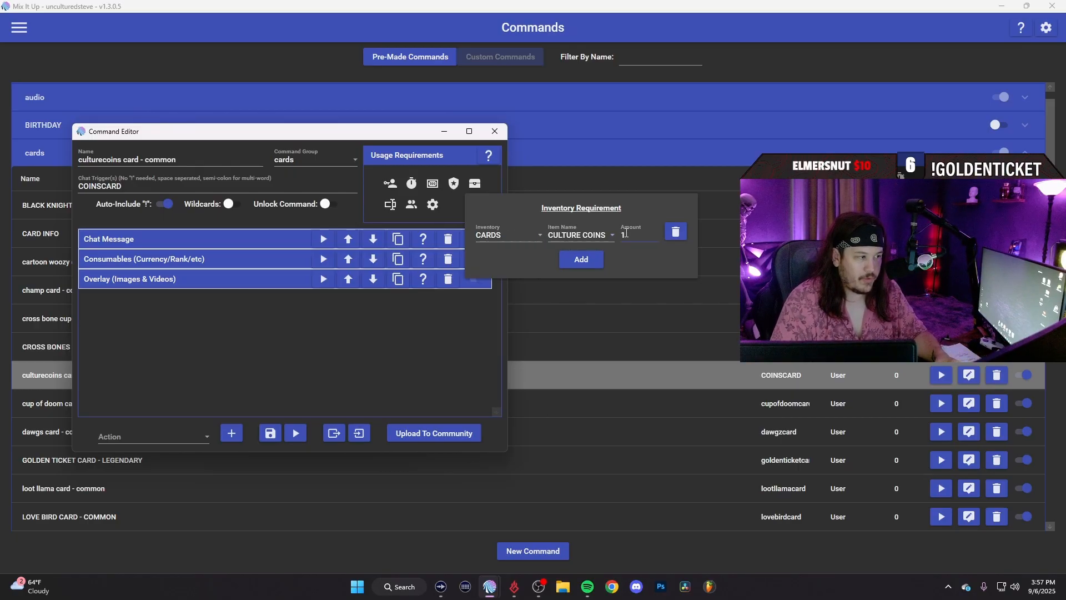
left_click(250, 265)
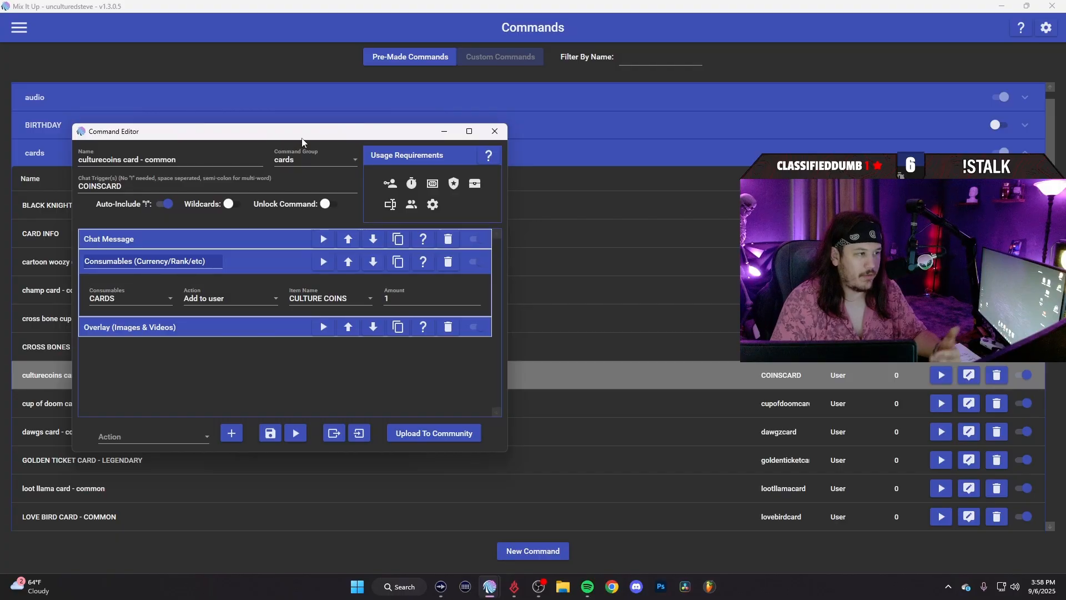
left_click(495, 131)
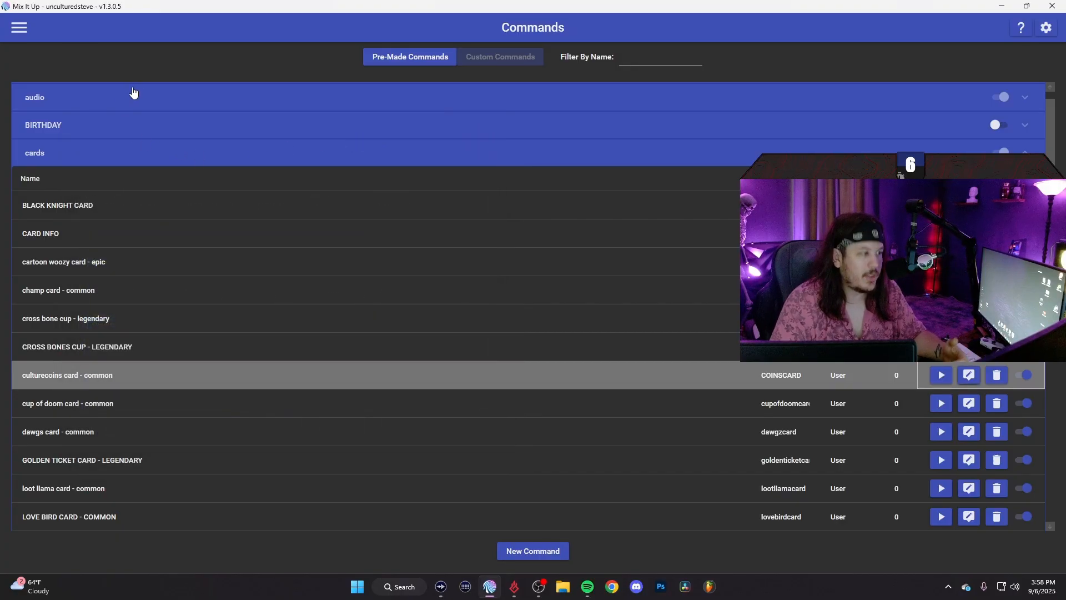
- Collapse the cards group and look over the other command groups
left_click(106, 158)
scroll(208, 180, "down", 3)
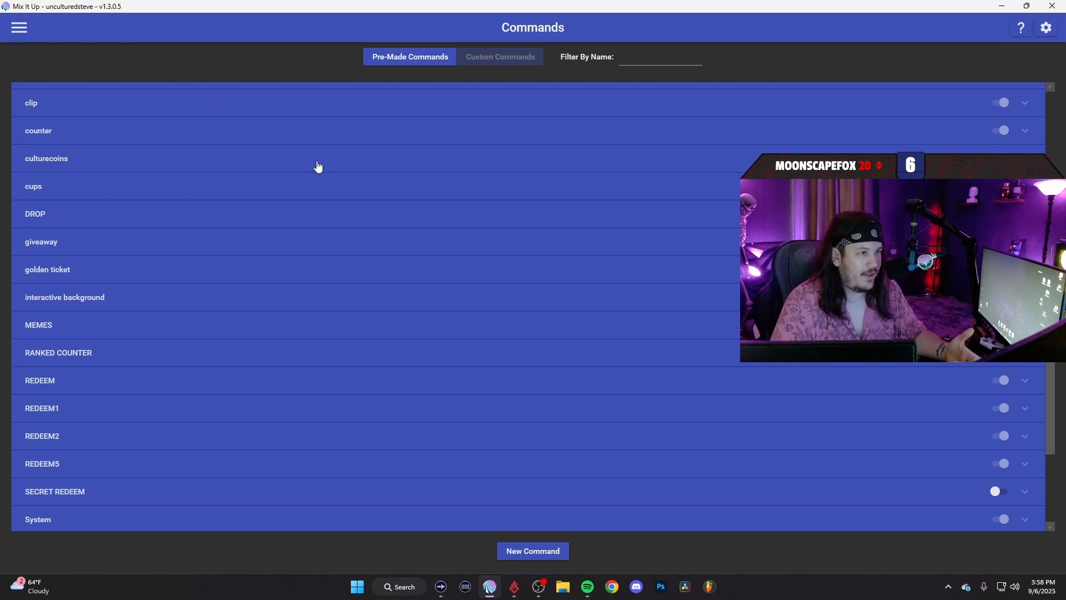
scroll(319, 167, "up", 3)
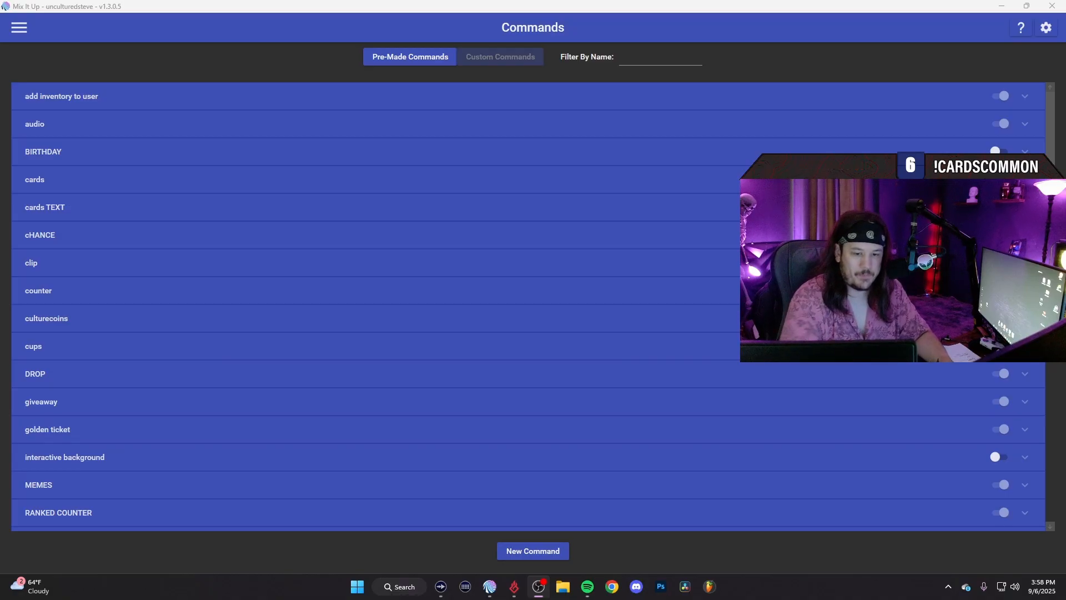
- Send !cardinfo in the Stream Chat window and open the Culture Cards website link from the reply
left_click_drag(1065, 83, 408, 8)
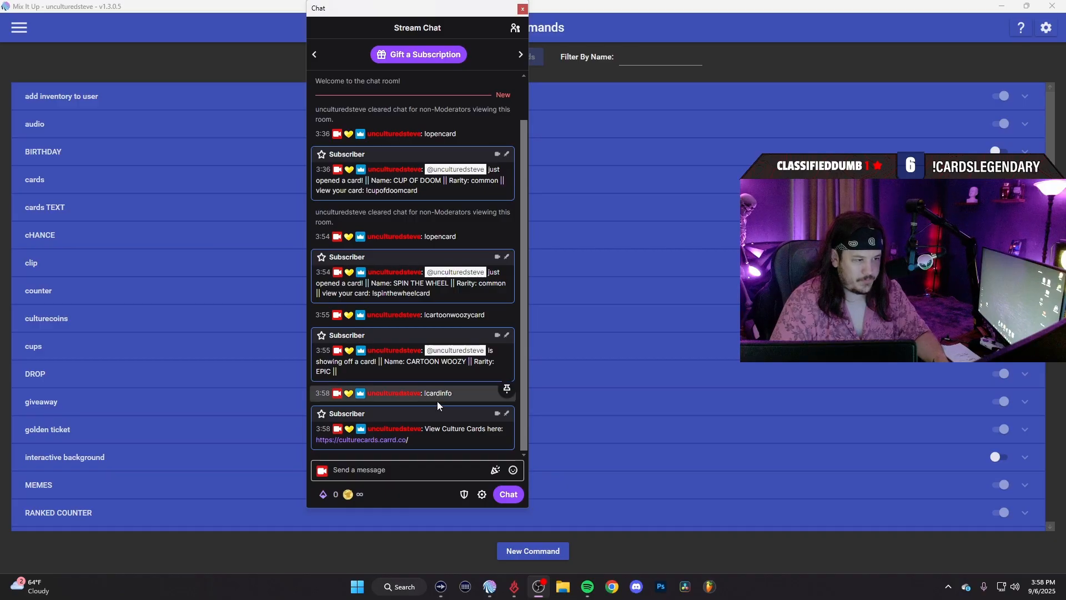
left_click(371, 441)
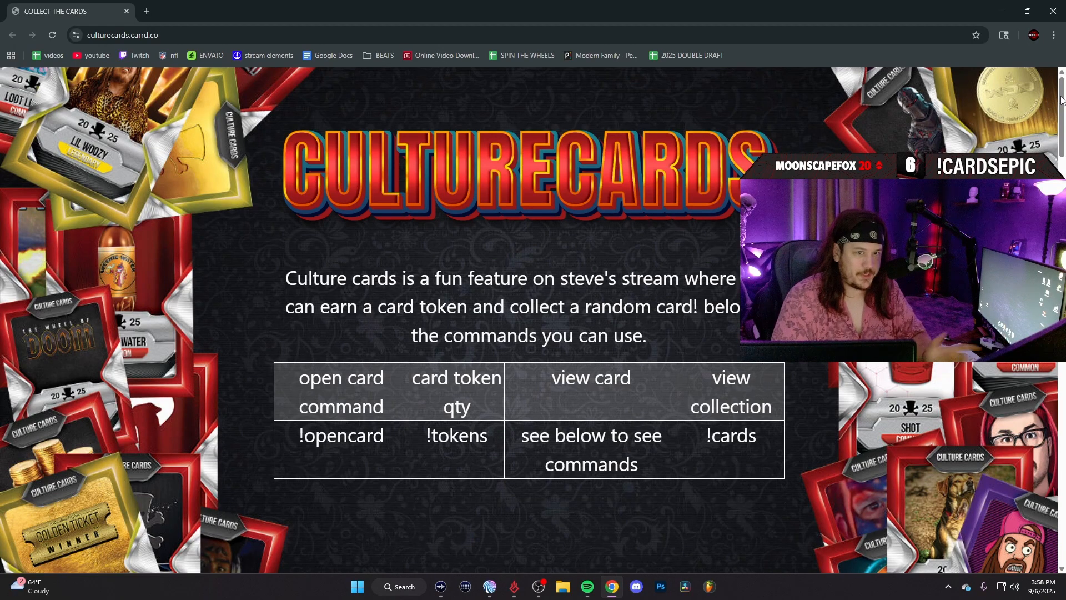
- Review the viewer command table and the Trade In Cards section with its rewards on the Culture Cards website
left_click_drag(1061, 100, 1060, 114)
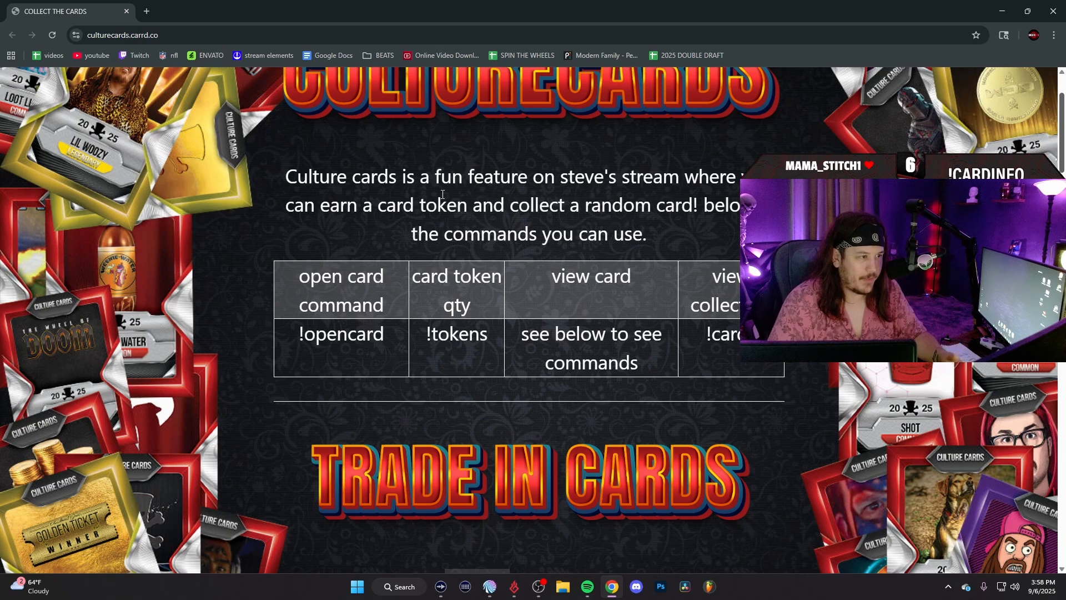
scroll(310, 265, "down", 1)
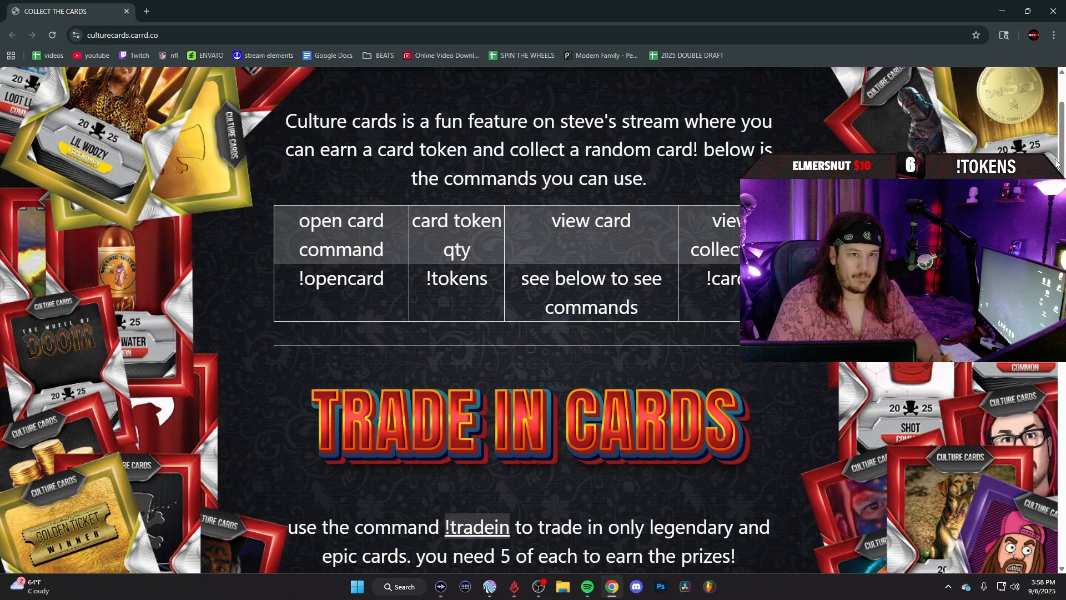
scroll(1057, 163, "down", 5)
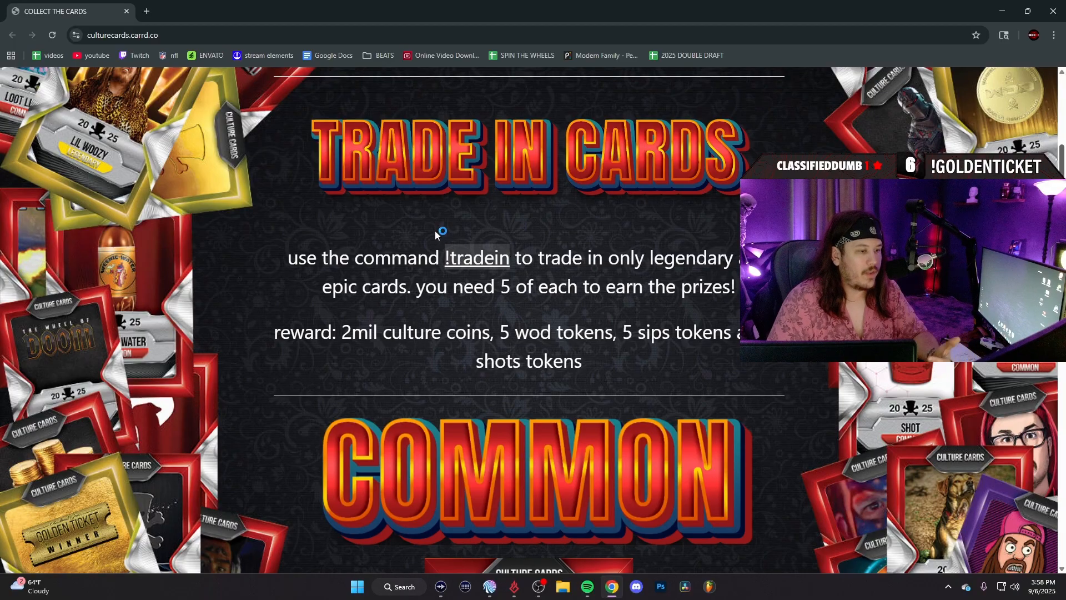
scroll(432, 238, "up", 1)
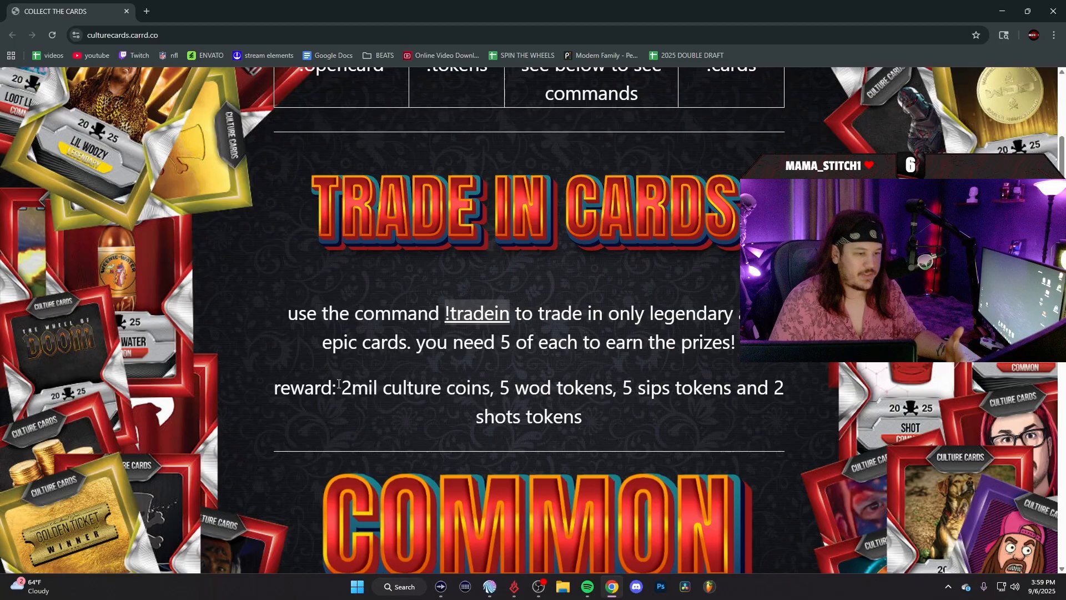
- Look through the Common section's card preview and its table of names, grades, years and view commands
scroll(729, 361, "down", 7)
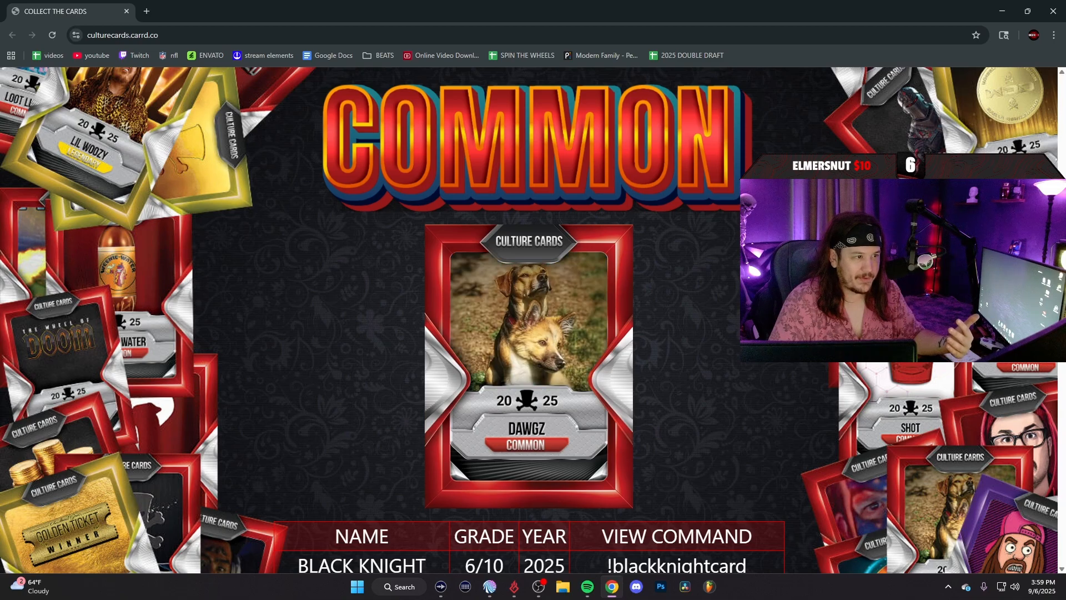
scroll(533, 320, "down", 4)
scroll(529, 320, "down", 11)
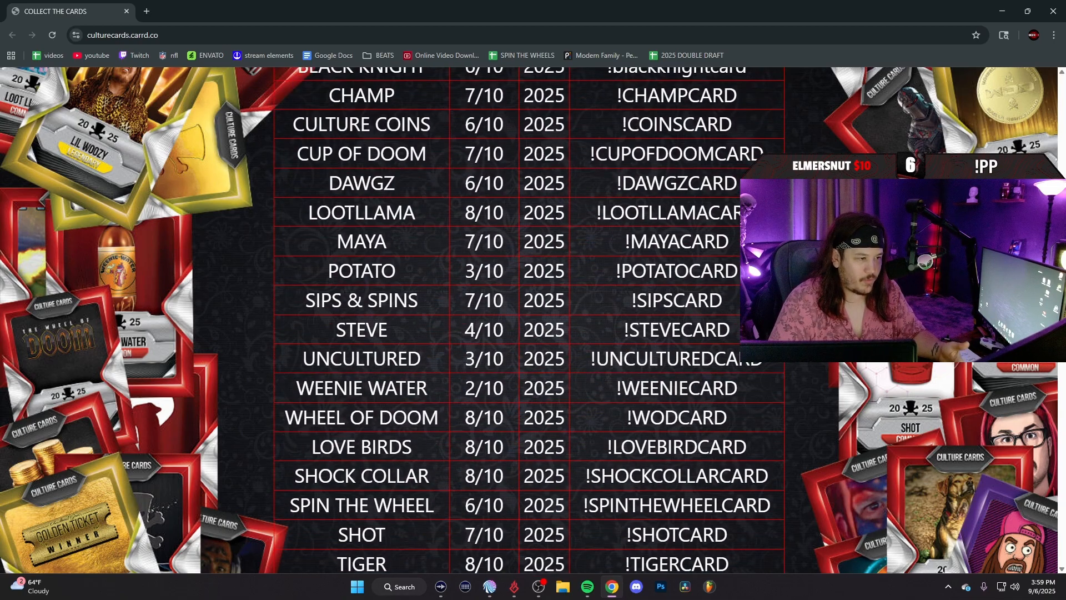
scroll(477, 187, "up", 8)
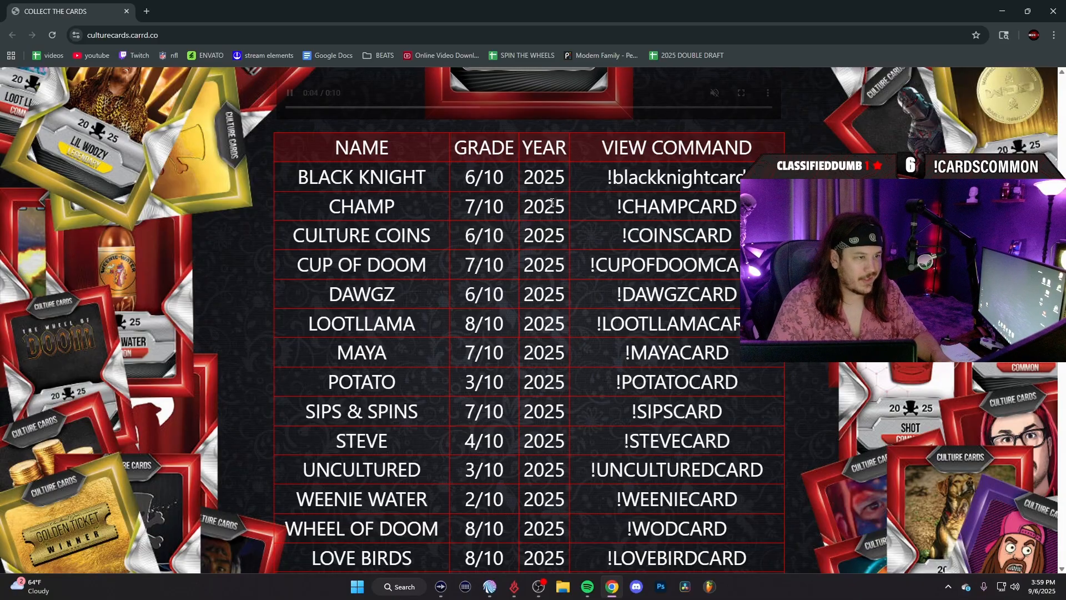
scroll(551, 205, "down", 3)
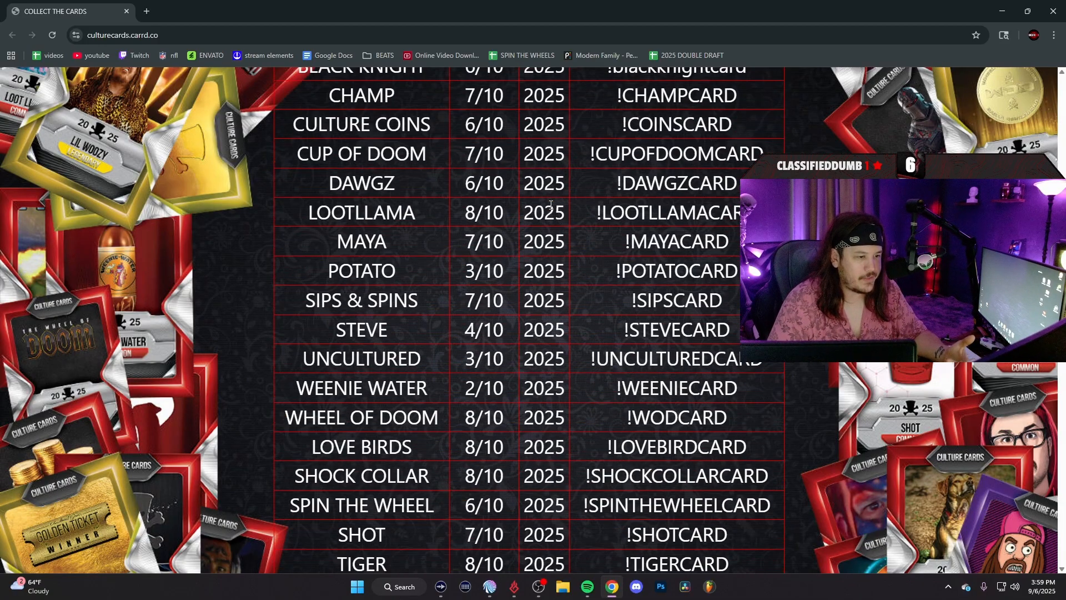
scroll(583, 250, "up", 5)
scroll(636, 289, "down", 1)
scroll(636, 288, "down", 4)
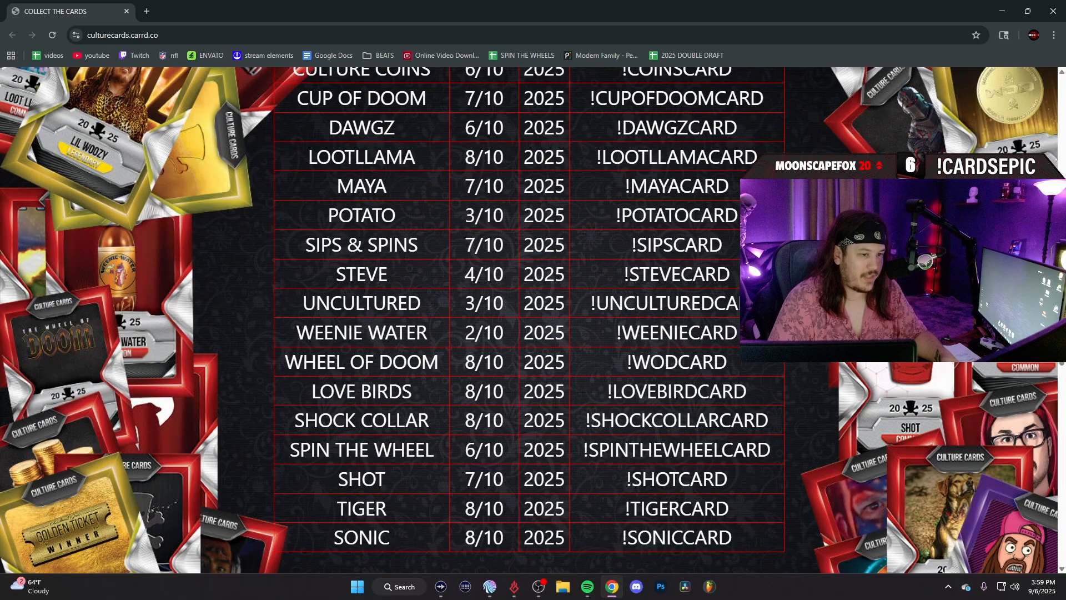
- Look over the Legendary and Epic sections' card previews and view command tables on the website
scroll(732, 284, "down", 4)
scroll(730, 283, "down", 5)
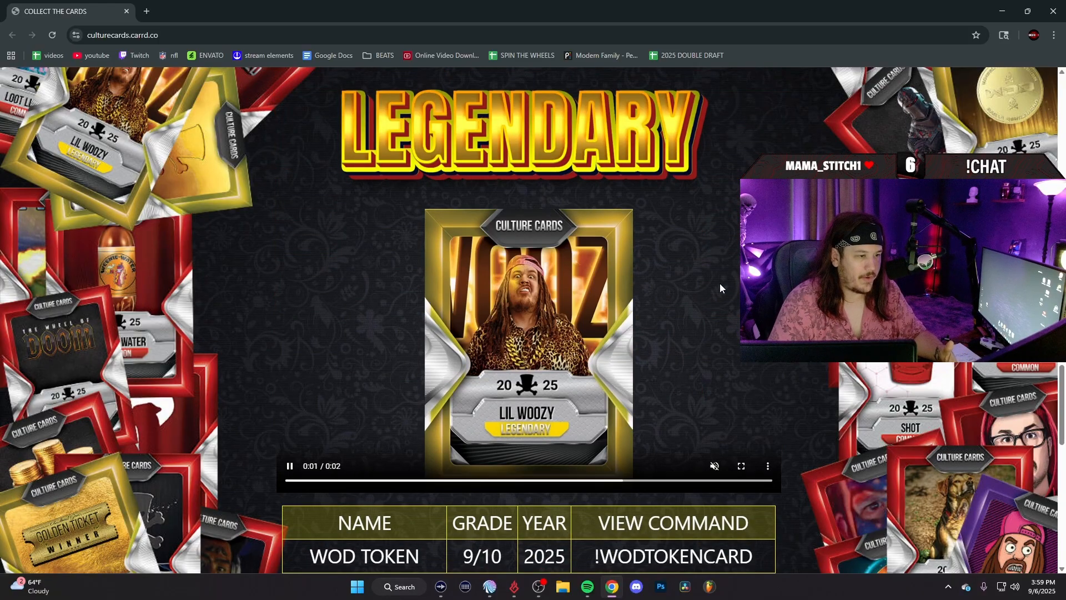
scroll(720, 286, "down", 3)
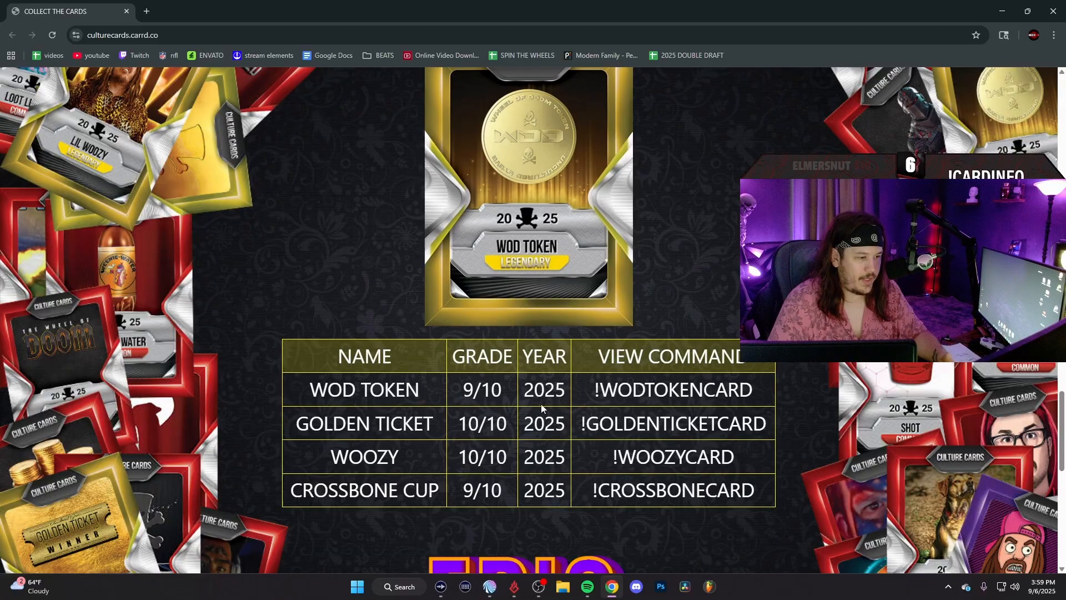
scroll(722, 404, "down", 9)
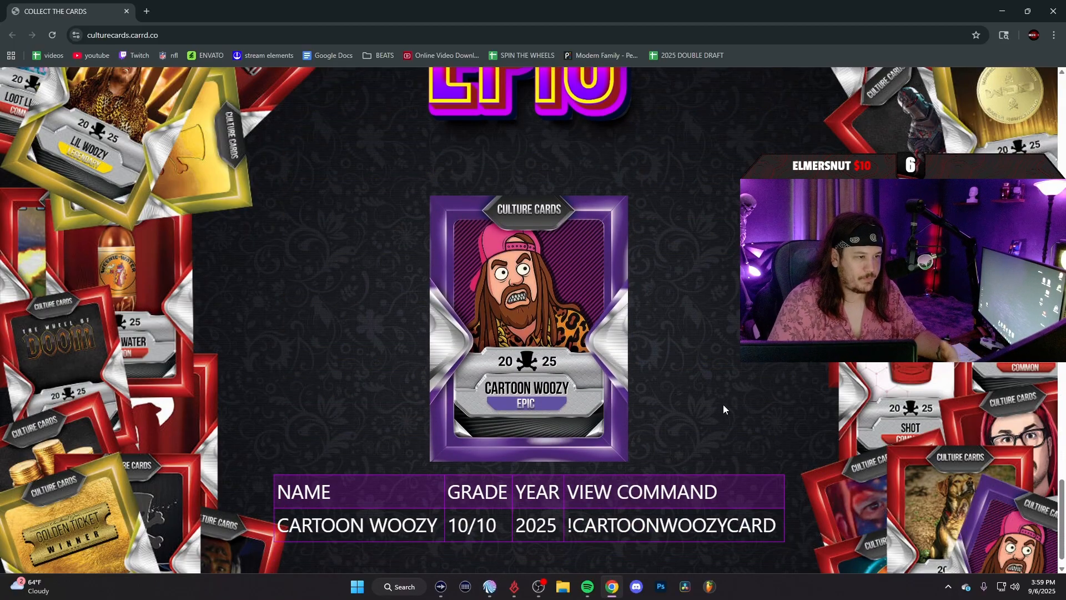
scroll(724, 409, "down", 1)
scroll(724, 409, "up", 5)
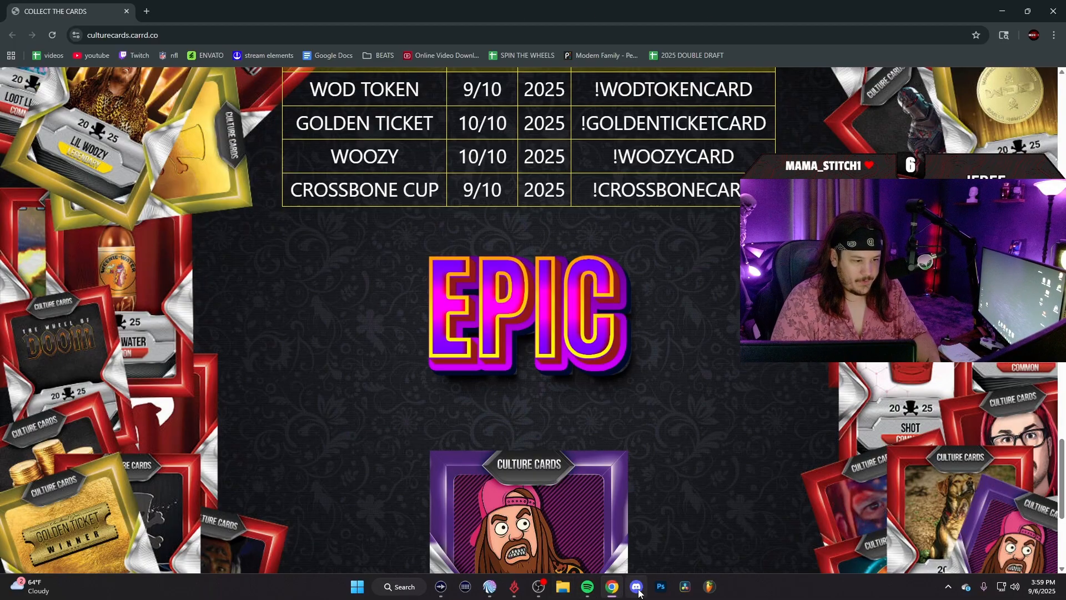
- Switch to the Stream Chat window and open the CUSTOM CULTURE CARD details among the channel point rewards
left_click(538, 594)
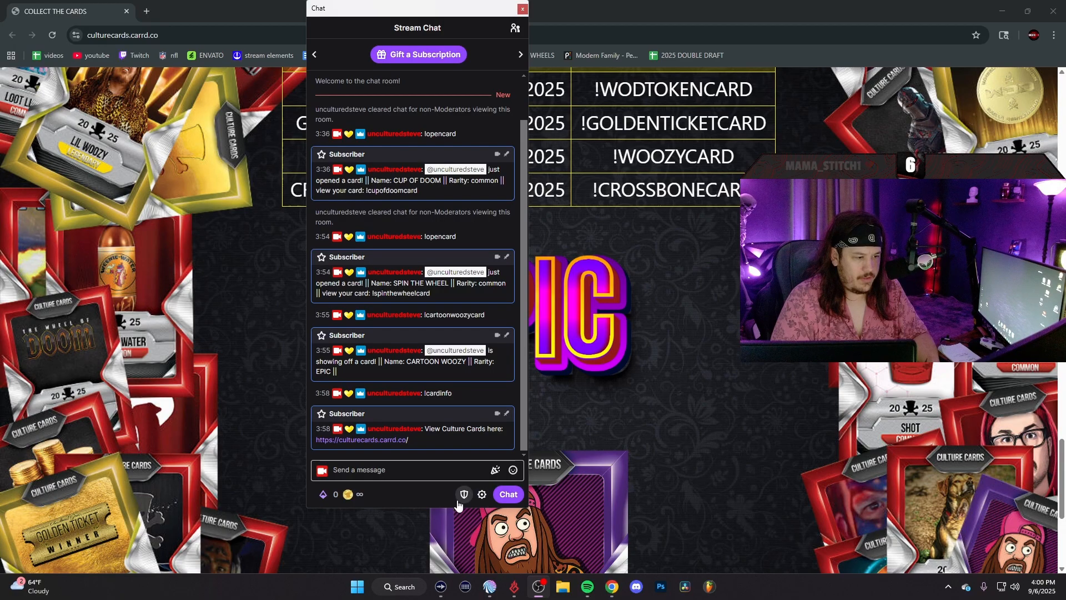
left_click(348, 494)
scroll(419, 383, "down", 3)
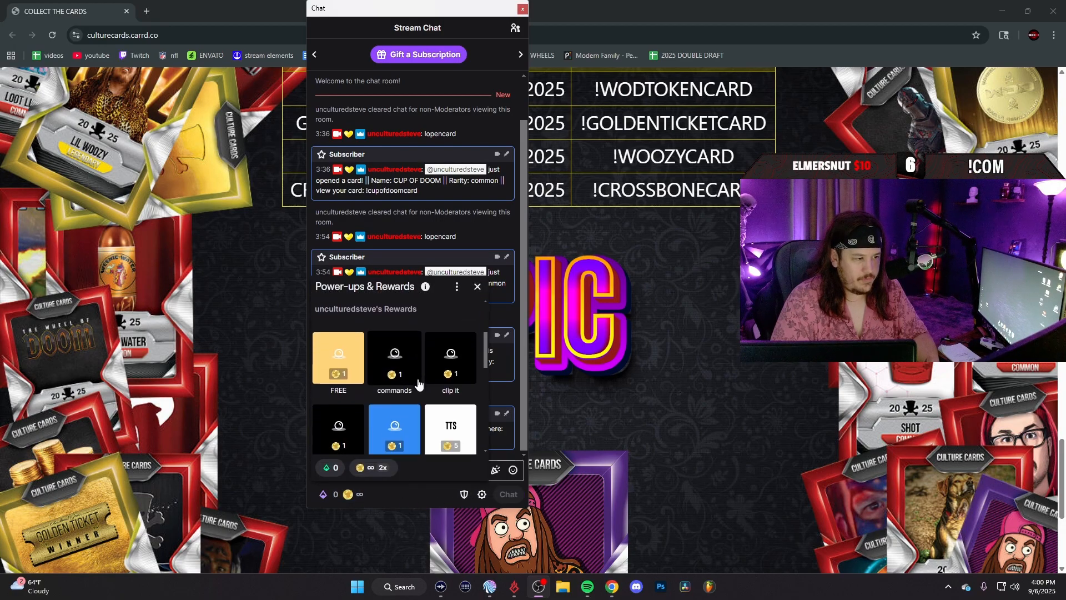
scroll(418, 383, "down", 5)
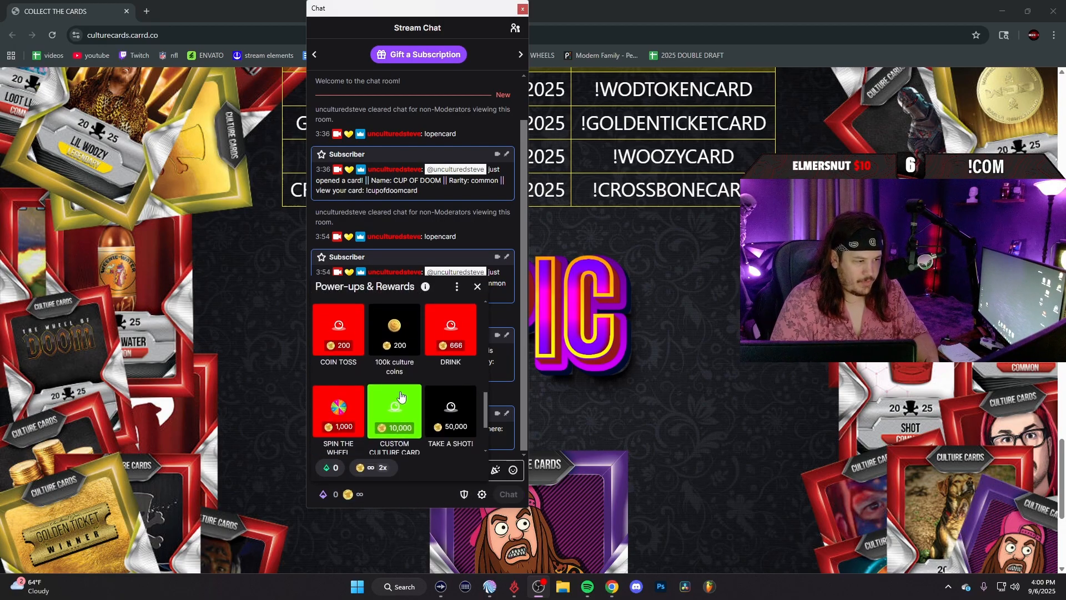
scroll(396, 400, "down", 2)
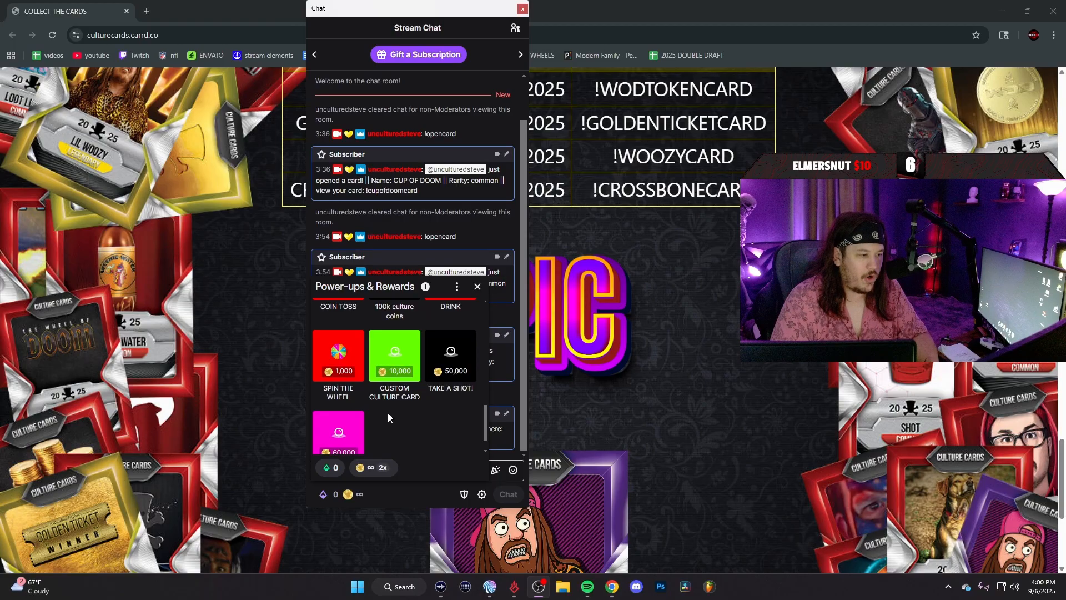
left_click(395, 359)
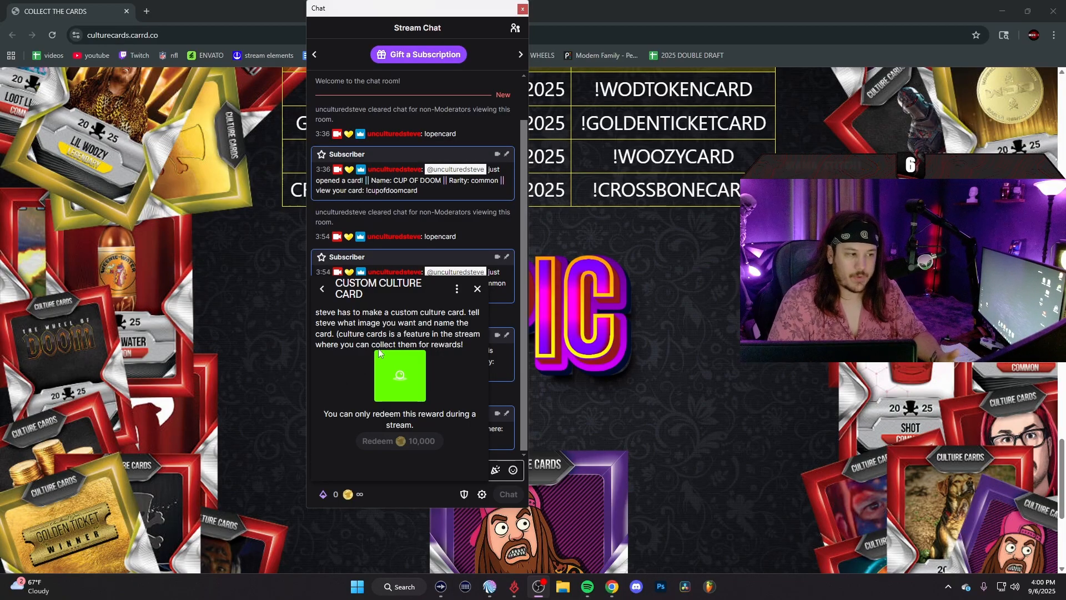
- Close the reward details, move the Stream Chat window off the screen, and return to the Culture Cards website
left_click(478, 289)
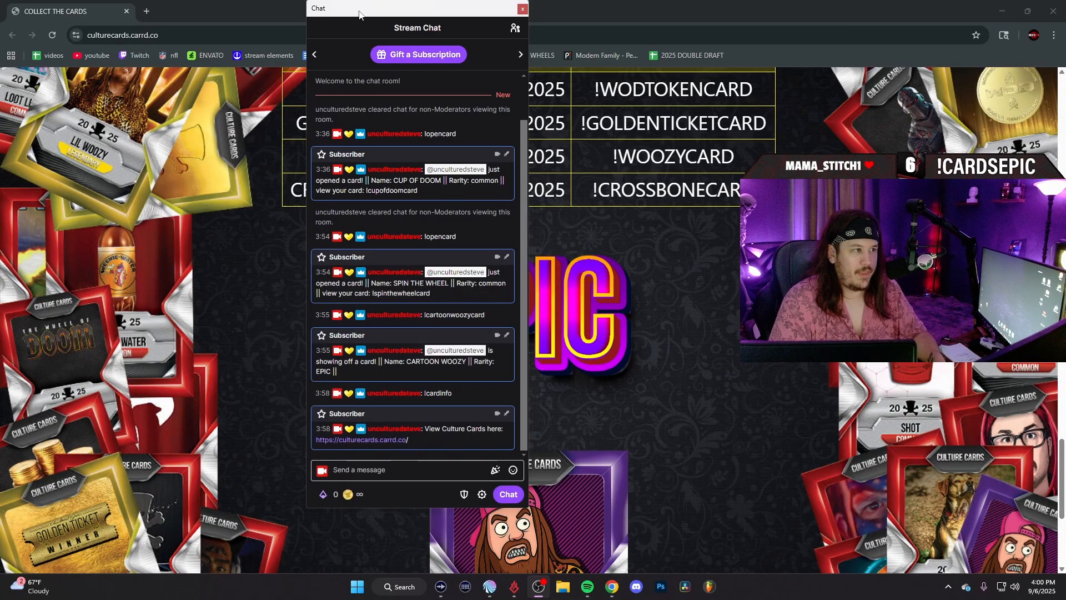
left_click_drag(359, 15, 361, 0)
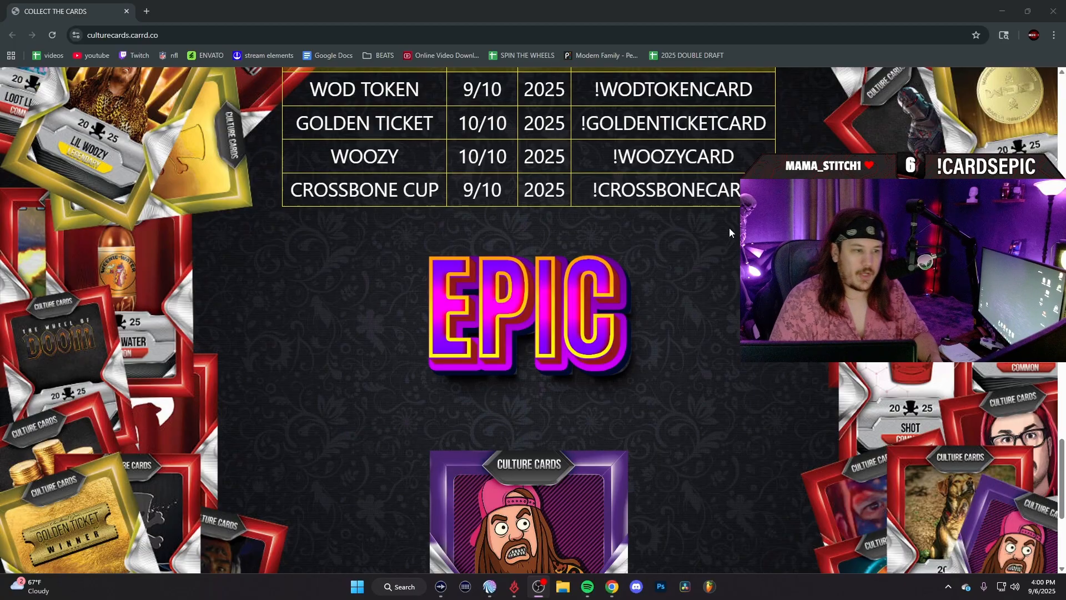
left_click(706, 328)
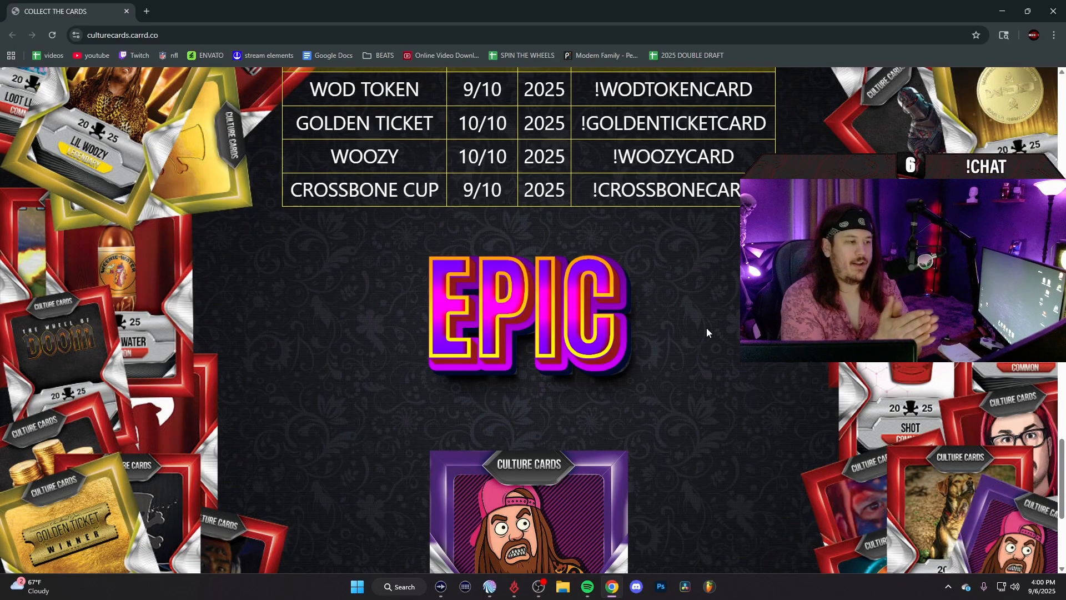